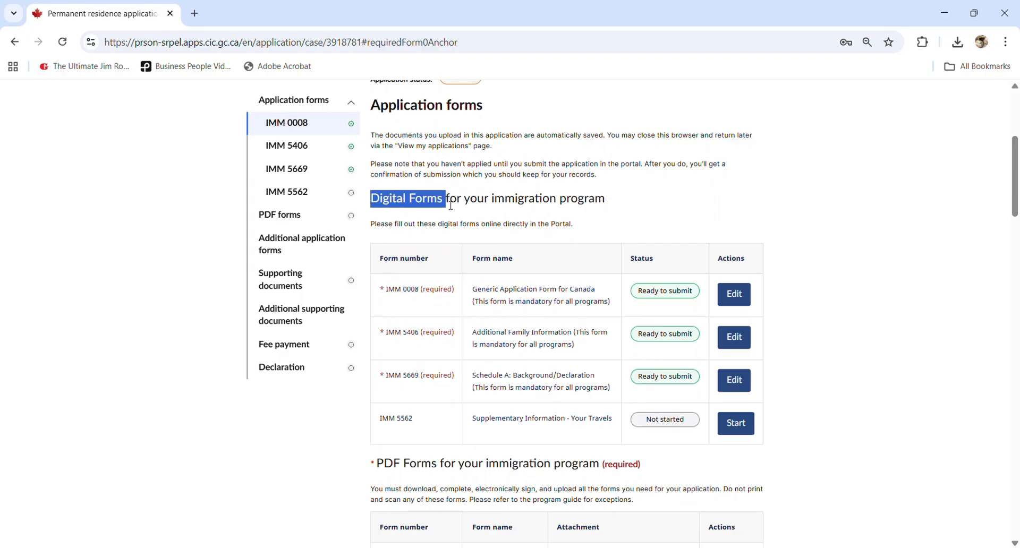
# - Review the digital forms table and the status of each form in the application
pyautogui.click(564, 233)
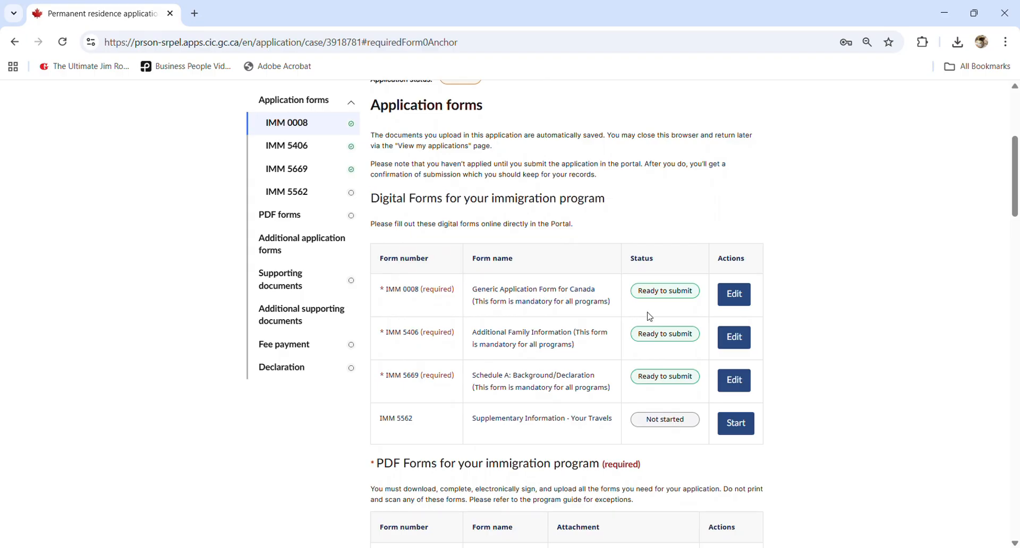
pyautogui.moveTo(639, 291); pyautogui.dragTo(694, 292)
pyautogui.click(696, 292)
pyautogui.scroll(-2, 696, 292)
pyautogui.scroll(-3, 697, 292)
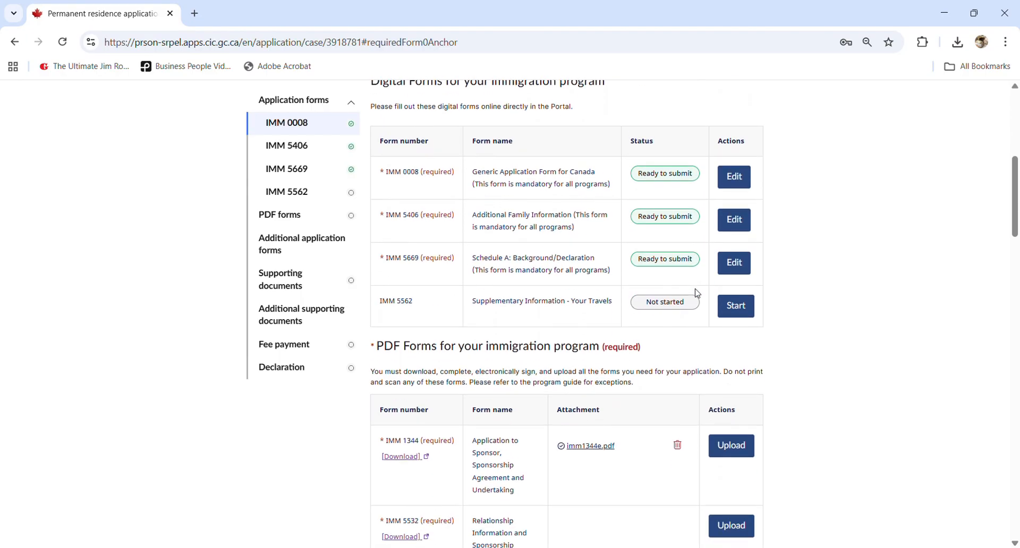
# - Review the required PDF forms table, covering the IMM 1344, IMM 5532 and IMM 5533 entries
pyautogui.moveTo(376, 292); pyautogui.dragTo(412, 297)
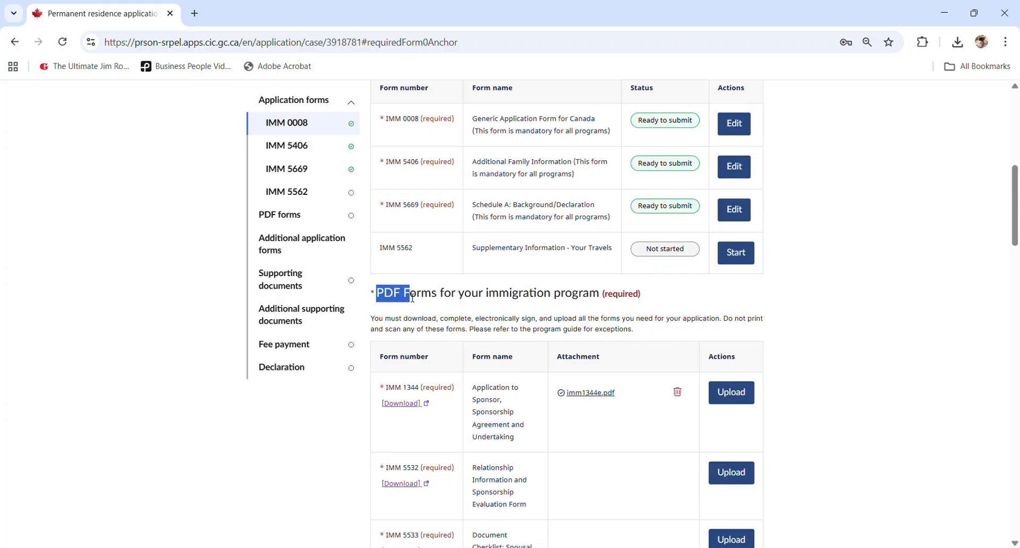
pyautogui.moveTo(387, 388); pyautogui.dragTo(427, 389)
pyautogui.click(592, 317)
pyautogui.scroll(-2, 592, 317)
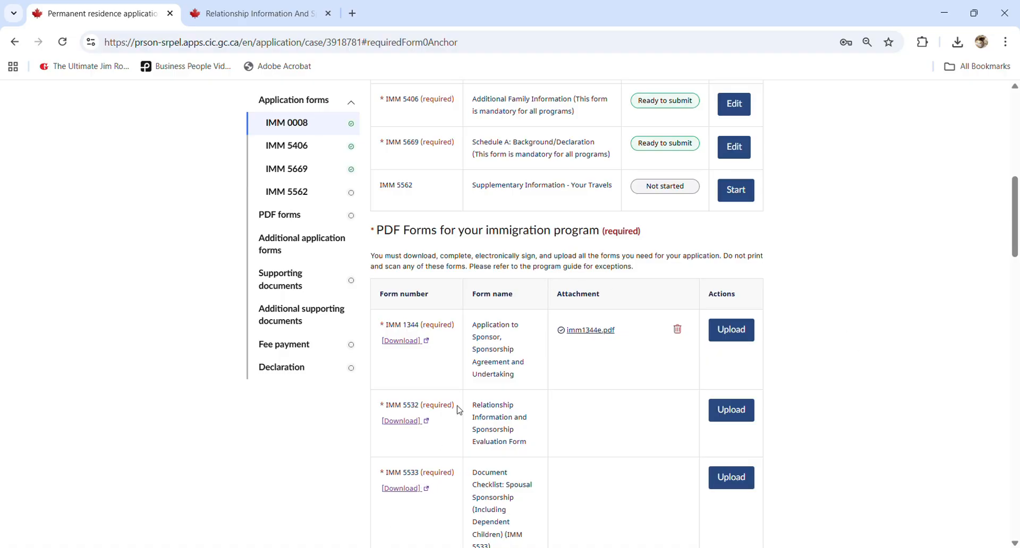
pyautogui.scroll(-1, 478, 420)
pyautogui.scroll(1, 568, 356)
pyautogui.scroll(-1, 534, 419)
pyautogui.moveTo(385, 347); pyautogui.dragTo(534, 389)
pyautogui.click(536, 386)
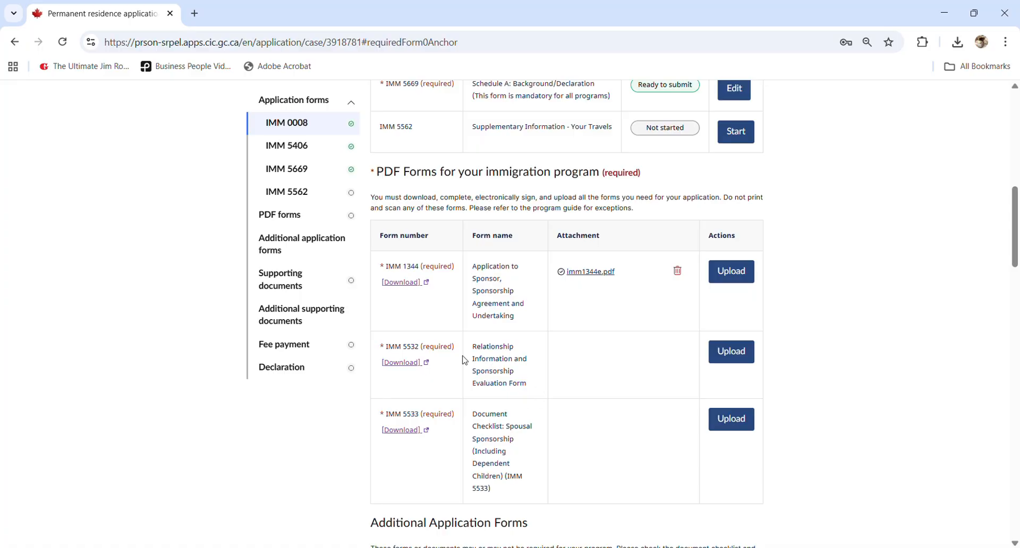
pyautogui.scroll(-1, 557, 368)
pyautogui.scroll(-1, 558, 368)
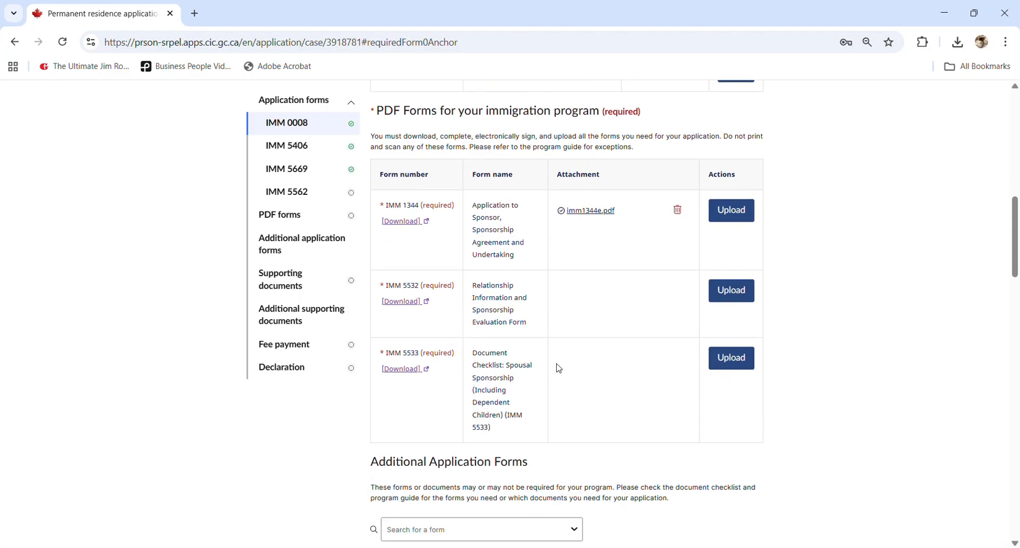
pyautogui.scroll(2, 558, 368)
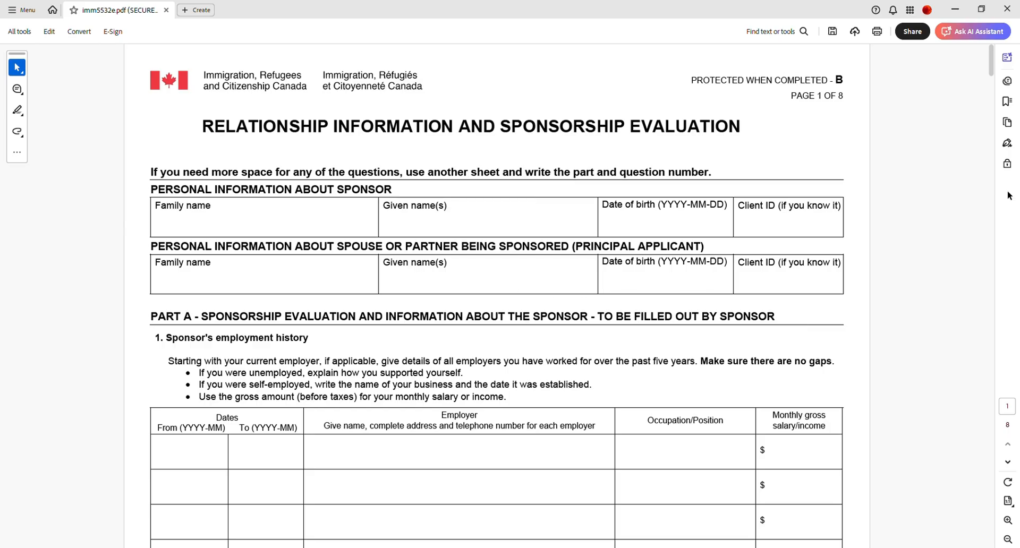
# - Look through the blank imm5532e.pdf form in Adobe Acrobat
pyautogui.scroll(-4, 945, 266)
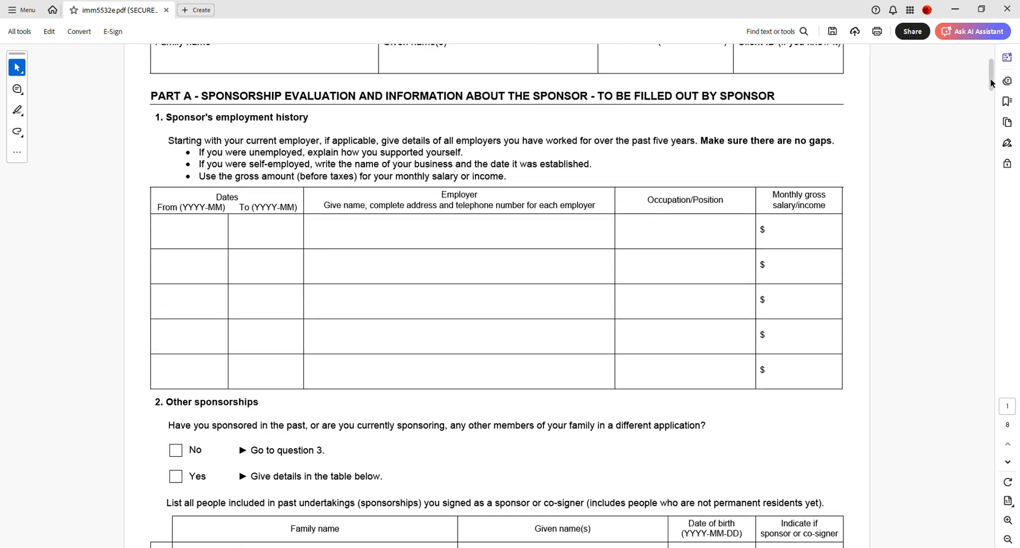
pyautogui.moveTo(990, 78); pyautogui.dragTo(1000, 203)
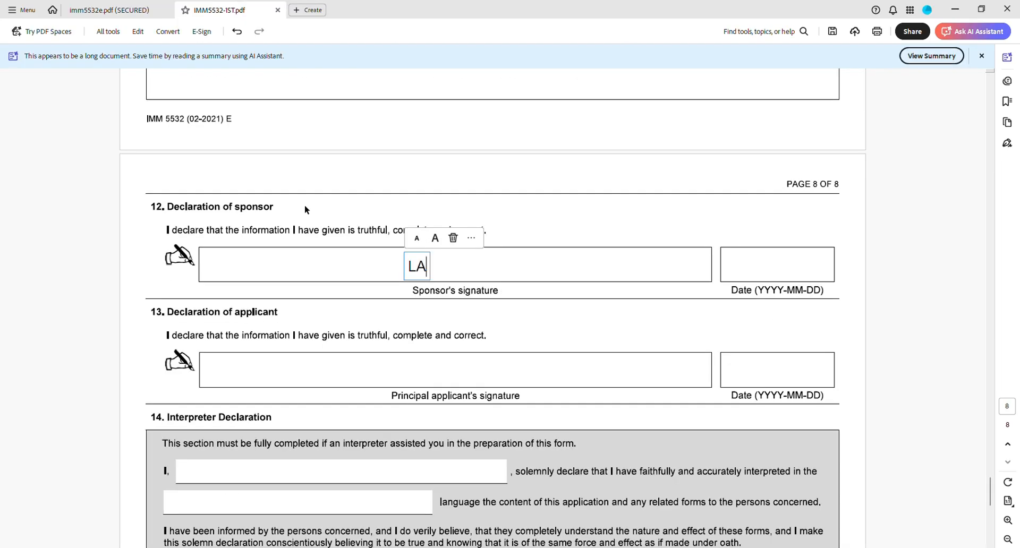
# - Enter the sponsor's full name and the principal applicant's full name in their signature boxes on page 8
pyautogui.write('URA SM')
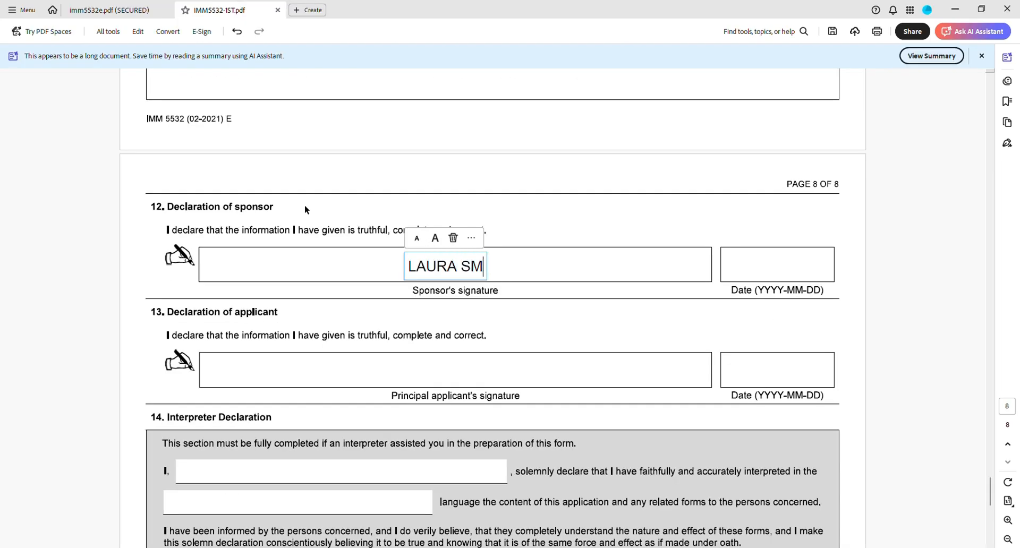
pyautogui.write('ITH')
pyautogui.click(427, 370)
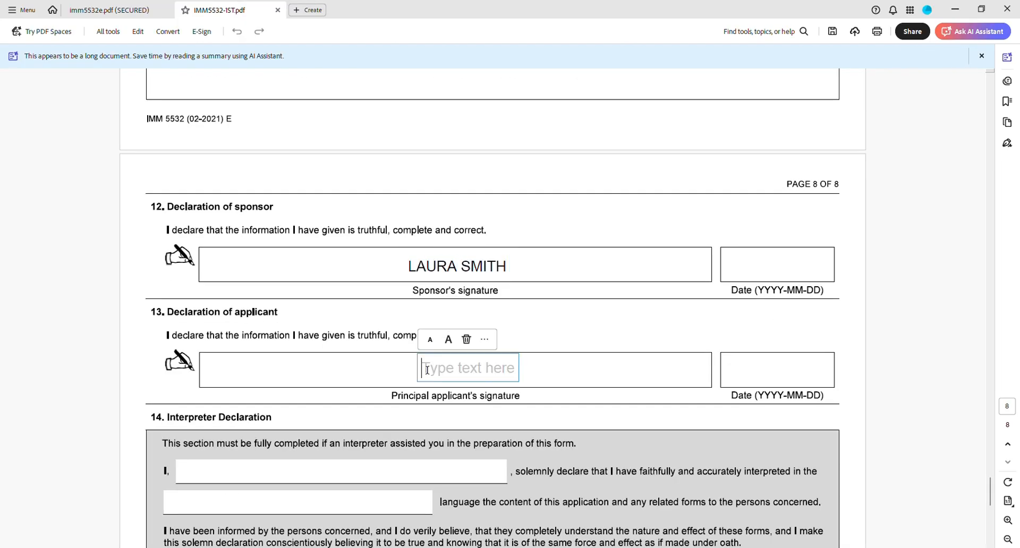
pyautogui.write('JOHN SMITH')
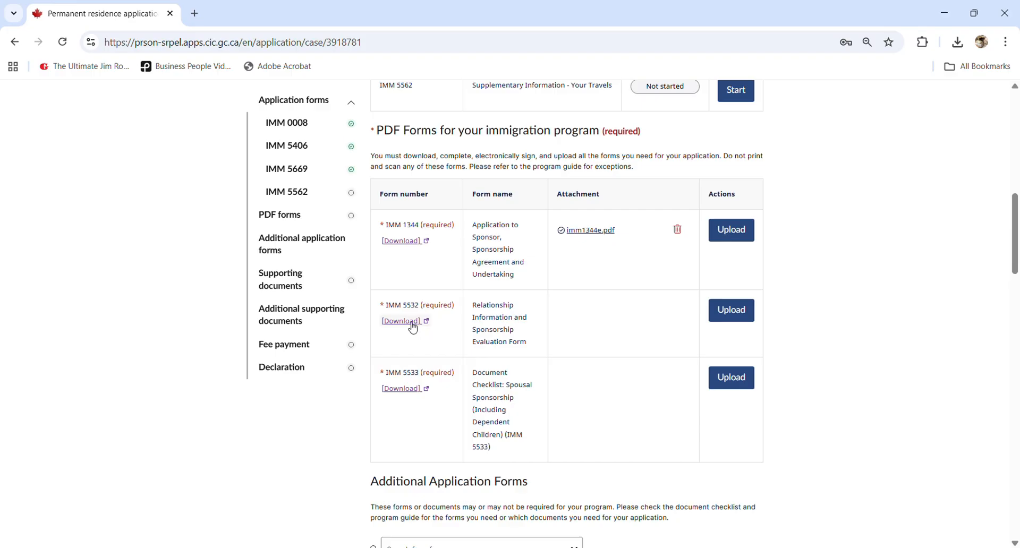
# - Open the IMM 5532 download page from the application portal and download the Relationship Information and Sponsorship Evaluation PDF
pyautogui.click(412, 322)
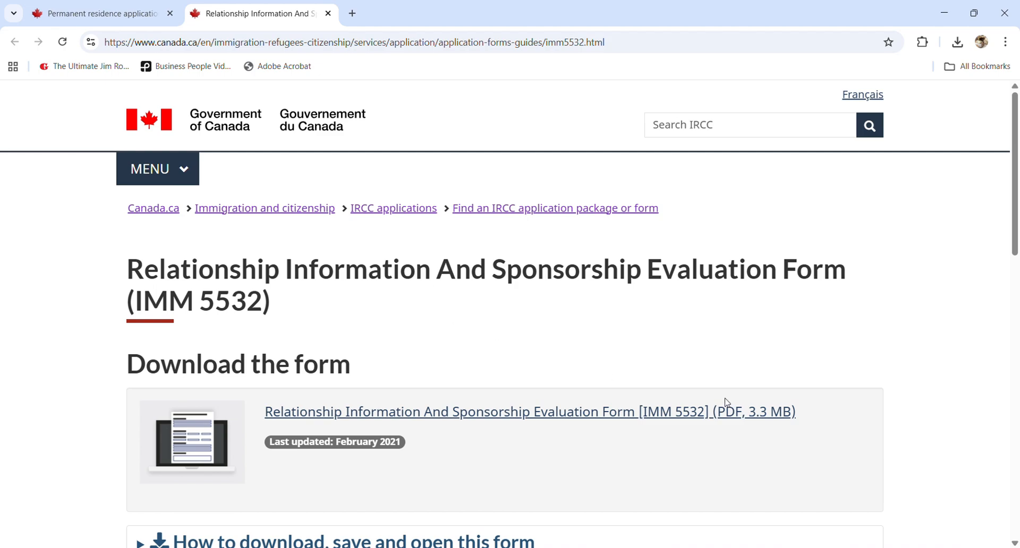
pyautogui.click(541, 415)
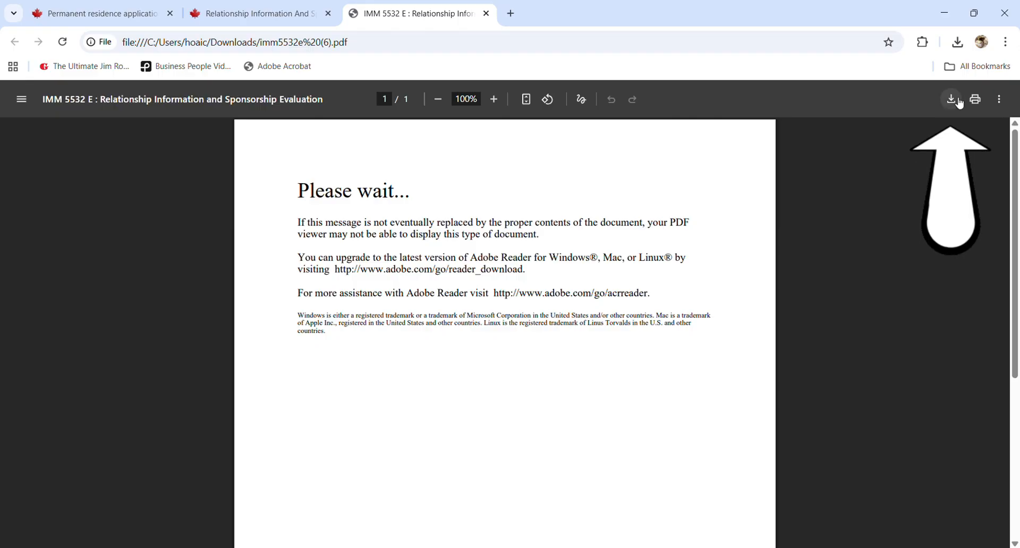
pyautogui.click(953, 99)
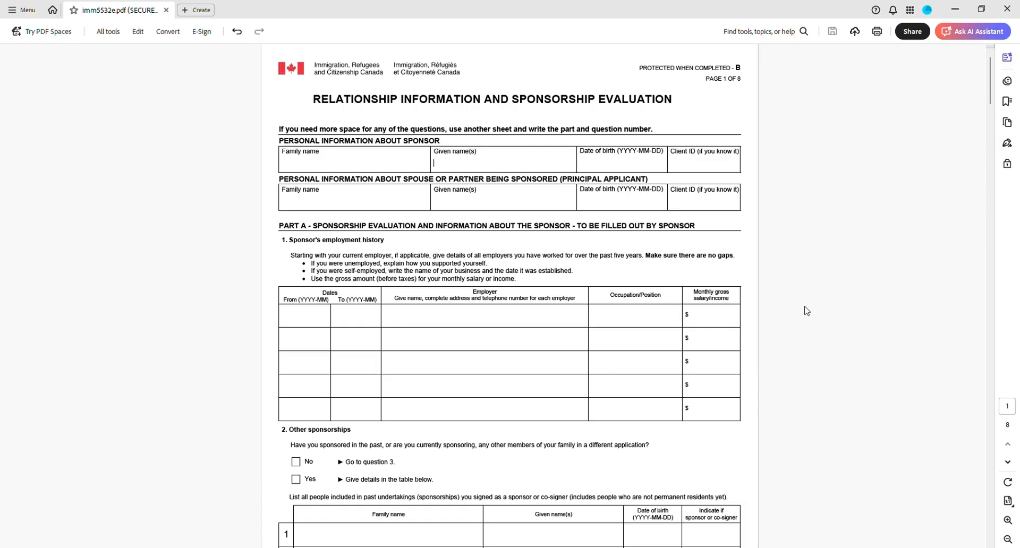
# - Check the page count in the header of the IMM 5532 form and enlarge the page view
pyautogui.scroll(-2, 635, 168)
pyautogui.scroll(1, 634, 169)
pyautogui.moveTo(703, 78); pyautogui.dragTo(741, 79)
pyautogui.click(712, 109)
pyautogui.click(1007, 519)
pyautogui.click(1007, 520)
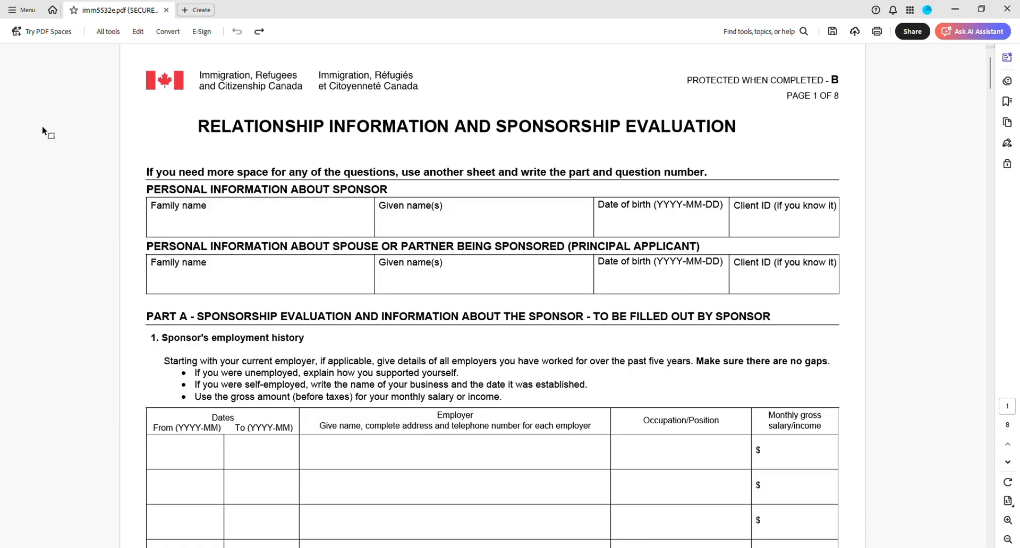
# - Highlight the Part A, Part B and Part C headings in the IMM 5532 form
pyautogui.tripleClick(527, 318)
pyautogui.scroll(-1, 526, 325)
pyautogui.scroll(-20, 525, 327)
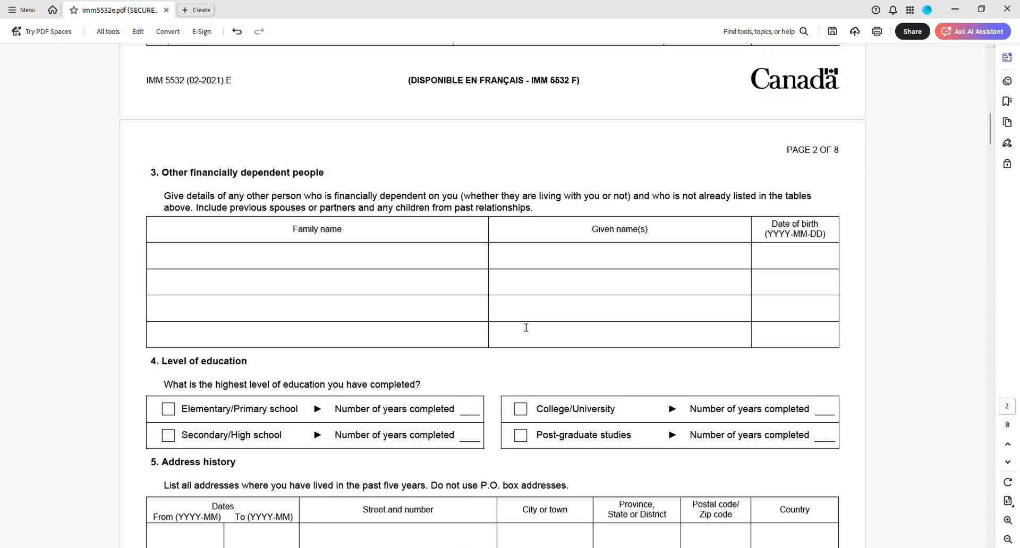
pyautogui.scroll(-2, 525, 327)
pyautogui.tripleClick(754, 282)
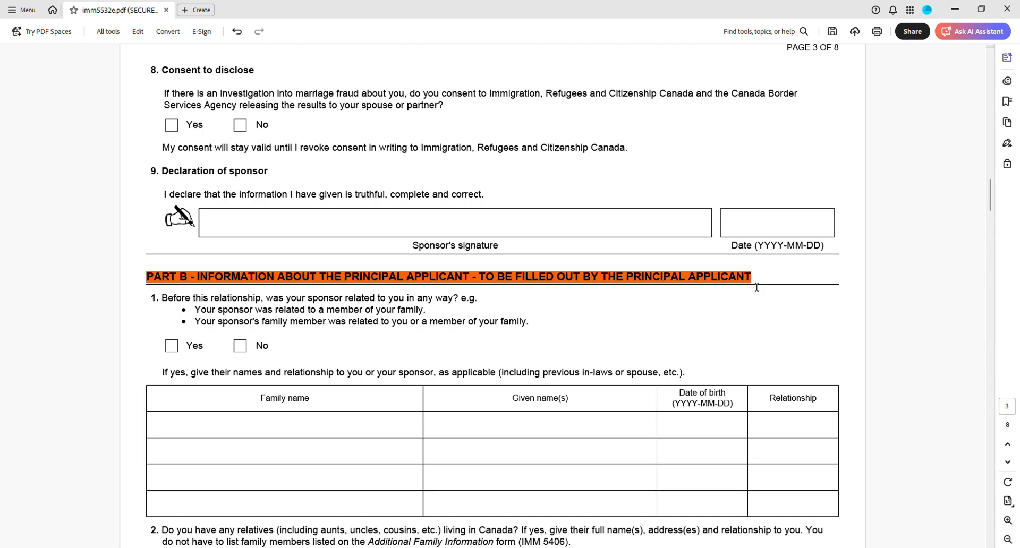
pyautogui.scroll(-20, 754, 282)
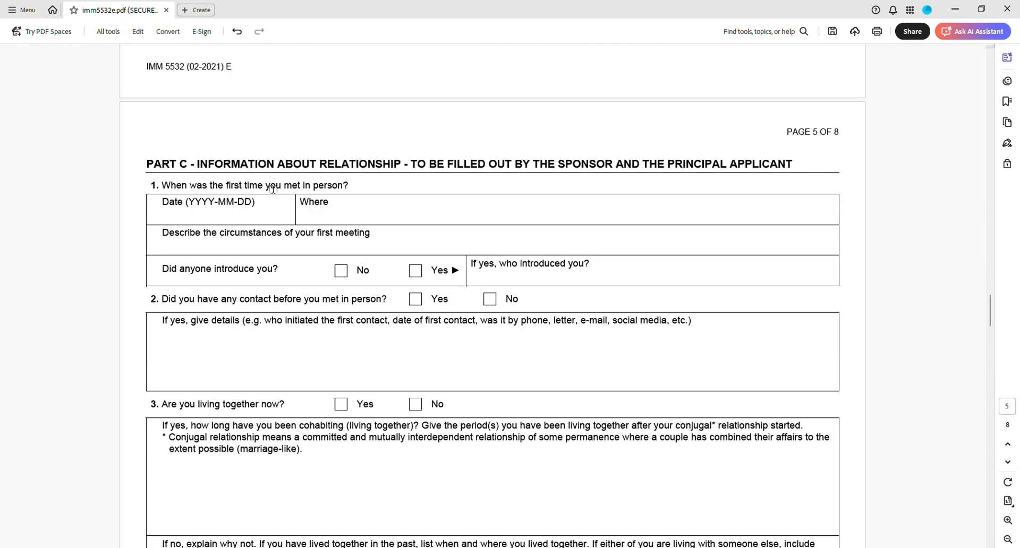
pyautogui.moveTo(198, 164); pyautogui.dragTo(785, 169)
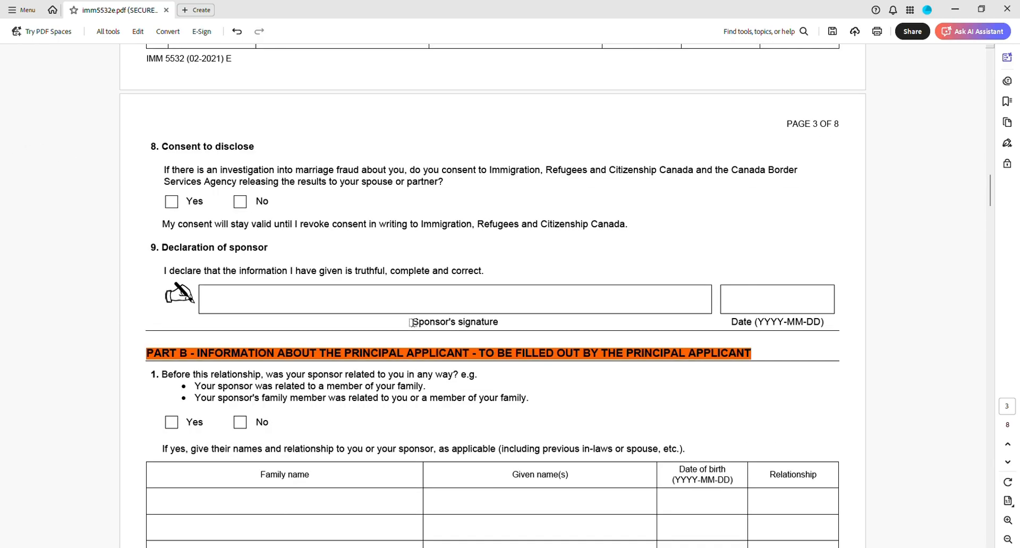
# - Highlight the sponsor's signature labels on pages 3 and 8 and the principal applicant's signature label on page 8
pyautogui.moveTo(412, 322); pyautogui.dragTo(498, 322)
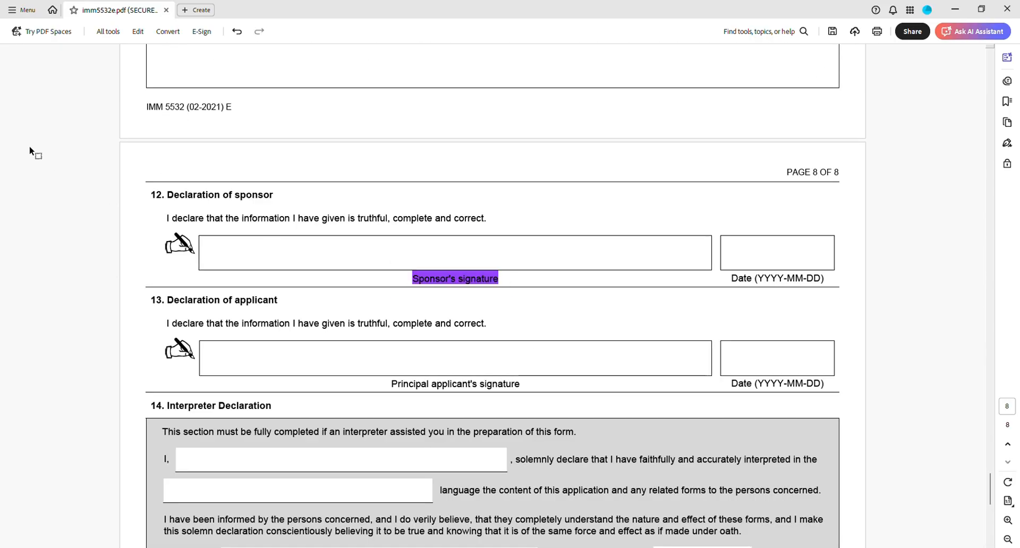
pyautogui.moveTo(391, 384); pyautogui.dragTo(537, 390)
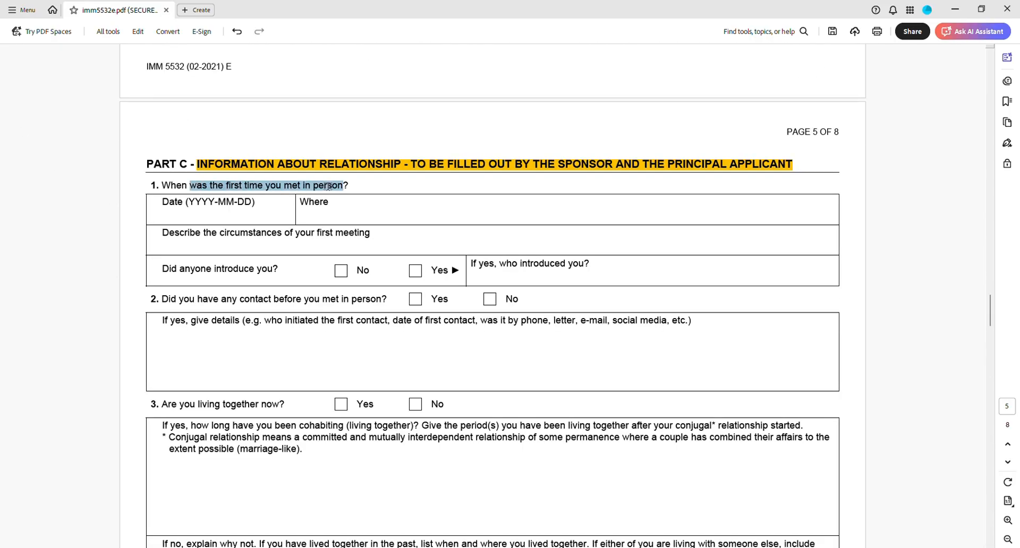
# - Highlight the text of Part C questions 1, 2 and 3 and the question 8 instruction for married couples in yellow
pyautogui.moveTo(340, 187); pyautogui.dragTo(349, 187)
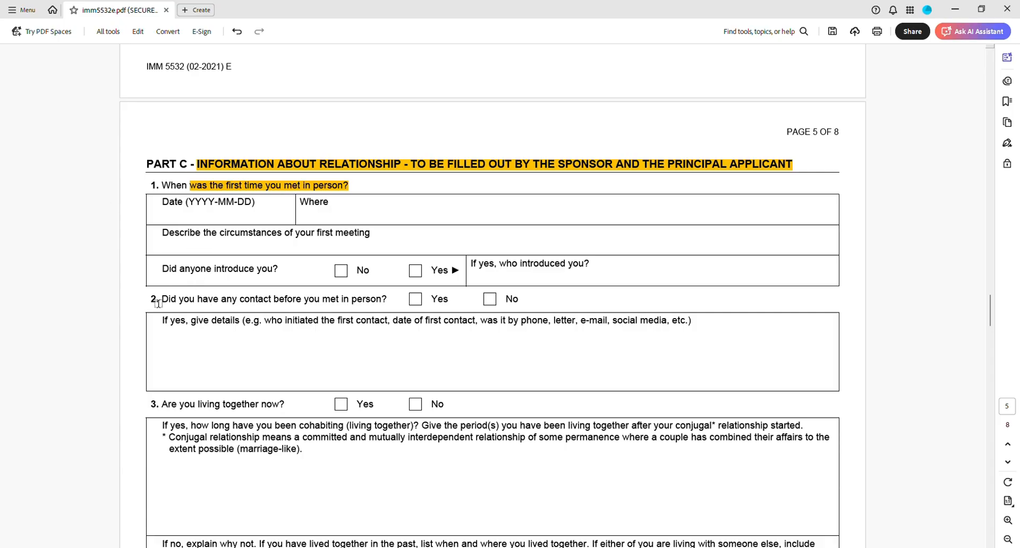
pyautogui.moveTo(162, 304); pyautogui.dragTo(392, 307)
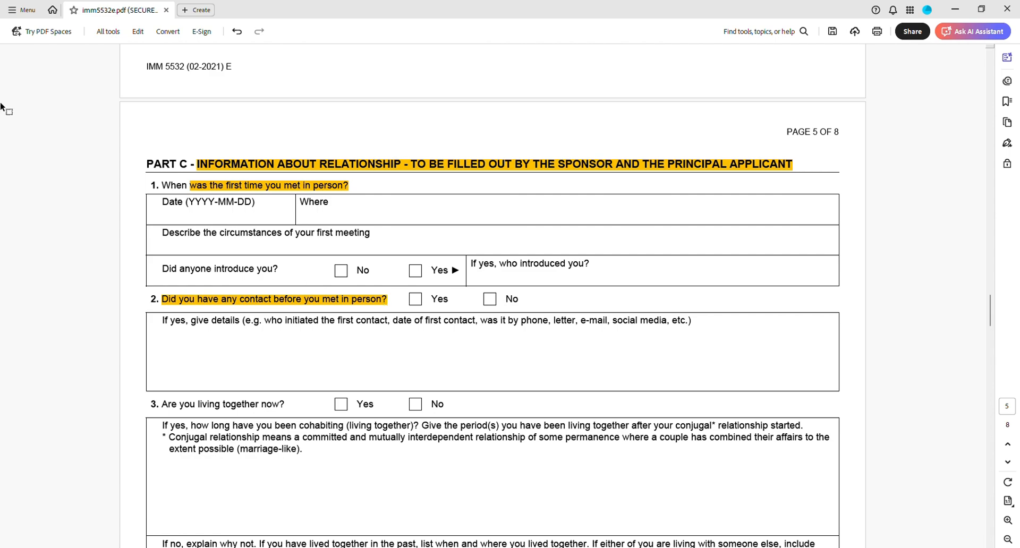
pyautogui.moveTo(160, 405); pyautogui.dragTo(293, 404)
pyautogui.scroll(-3, 300, 388)
pyautogui.scroll(-4, 314, 361)
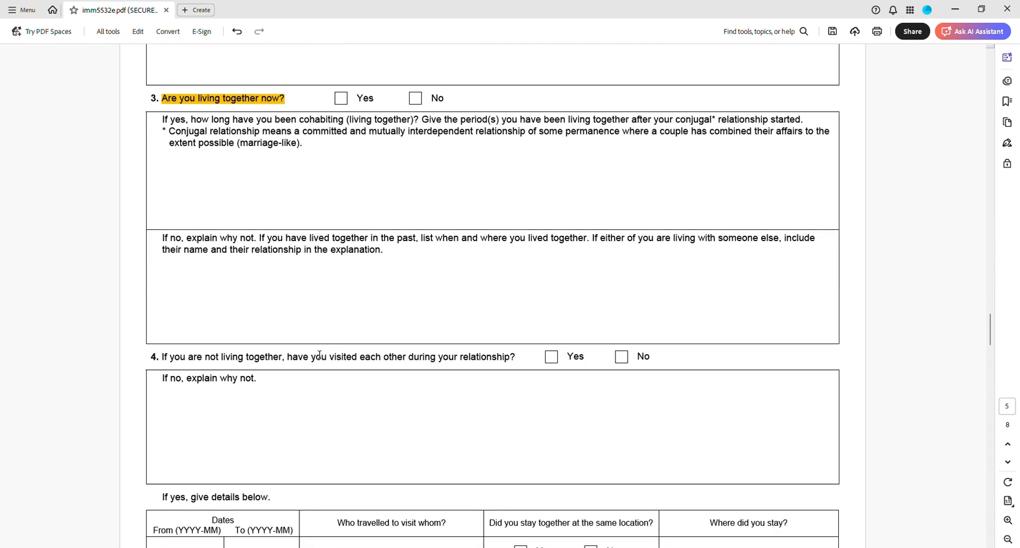
pyautogui.scroll(-10, 319, 355)
pyautogui.moveTo(161, 313); pyautogui.dragTo(419, 318)
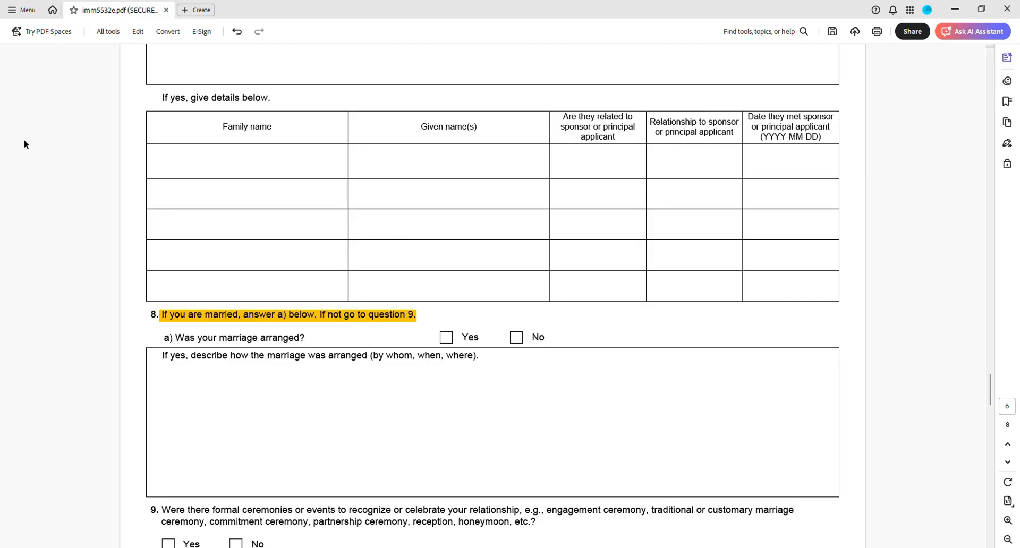
pyautogui.scroll(-4, 107, 285)
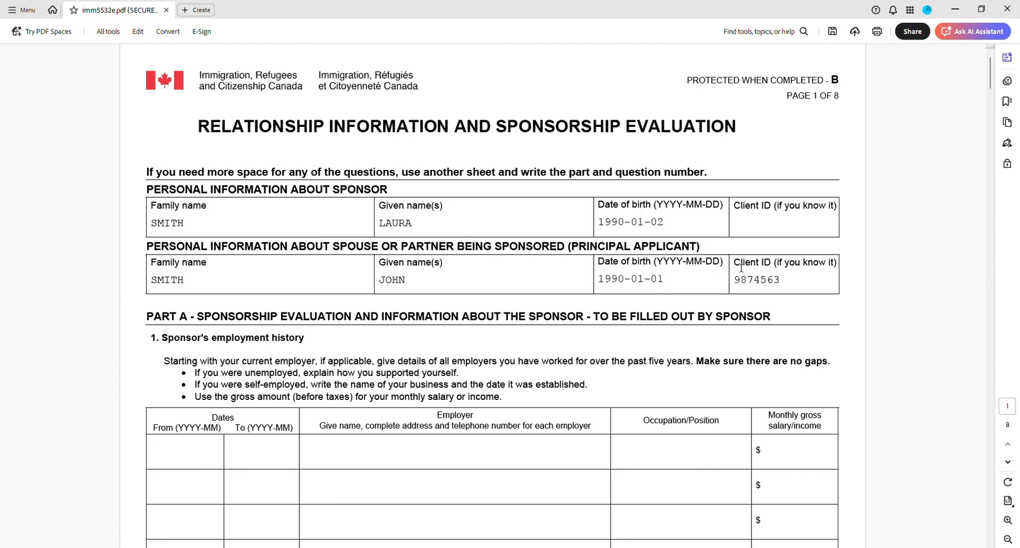
# - Examine the principal applicant's Client ID field and the sponsor's employment history instructions in Part A
pyautogui.doubleClick(792, 289)
pyautogui.click(742, 282)
pyautogui.scroll(-2, 222, 367)
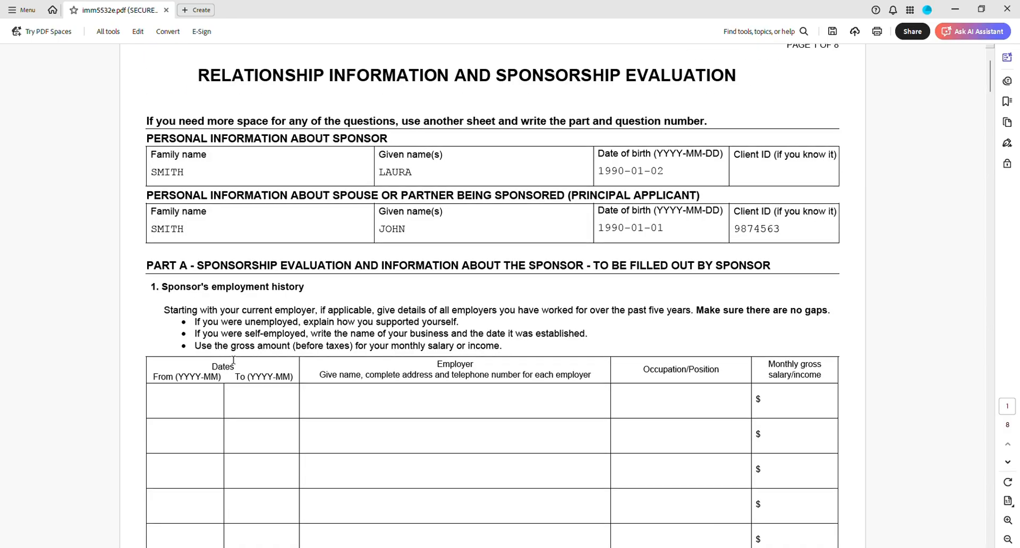
pyautogui.scroll(-1, 324, 331)
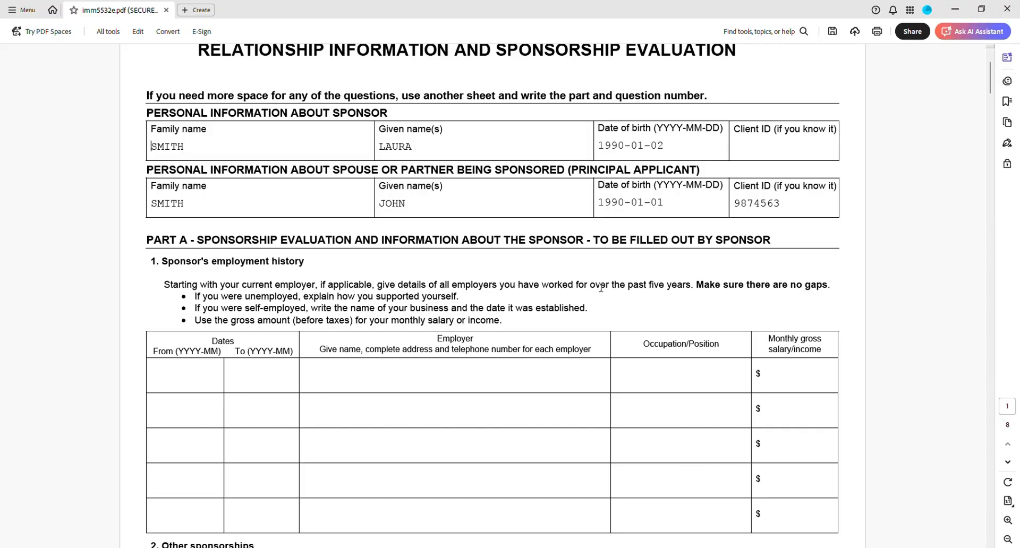
pyautogui.moveTo(670, 292); pyautogui.dragTo(219, 296)
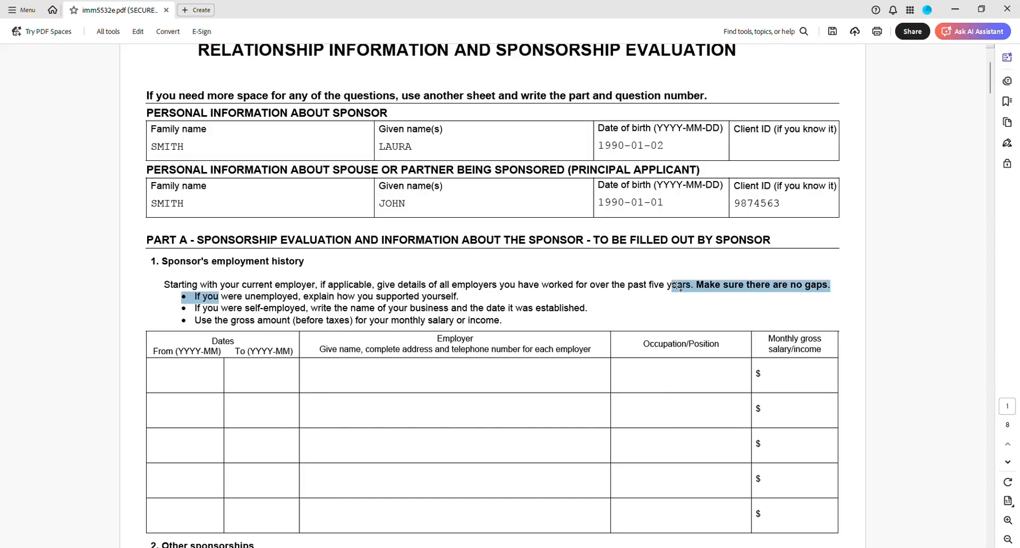
pyautogui.click(726, 285)
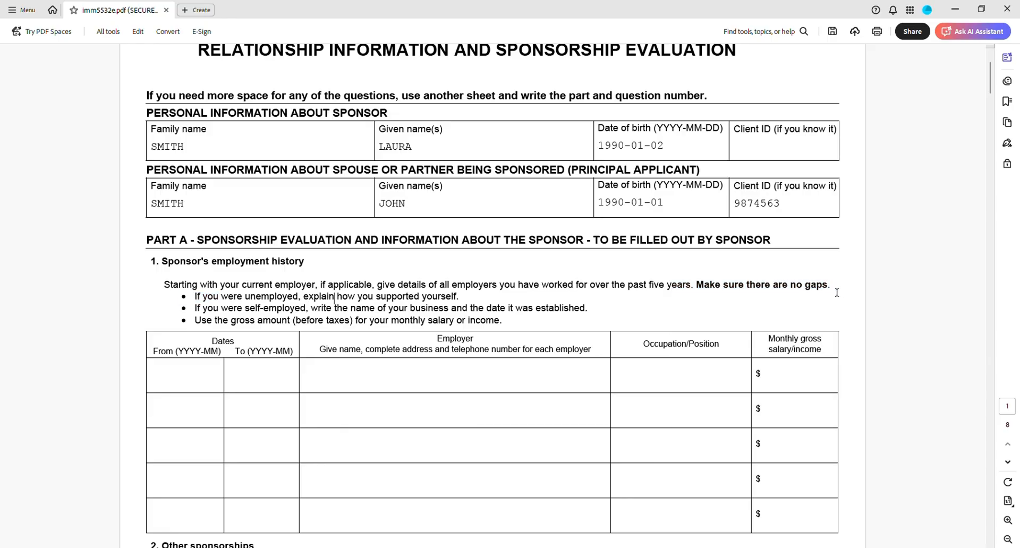
pyautogui.scroll(-2, 587, 319)
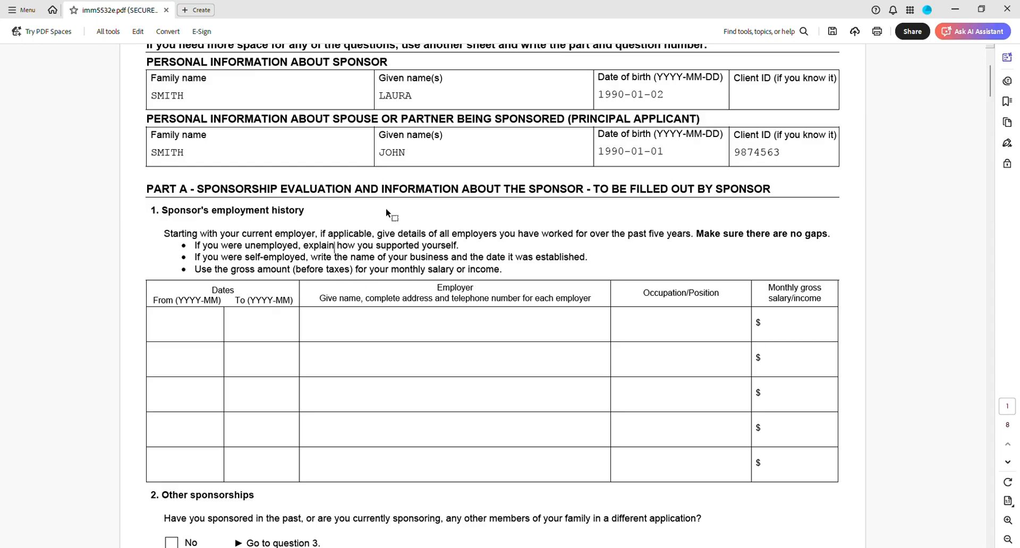
# - Switch to the IMM 5532 page in the browser and show the step-by-step instructions for completing the form
pyautogui.click(956, 11)
pyautogui.scroll(-3, 230, 246)
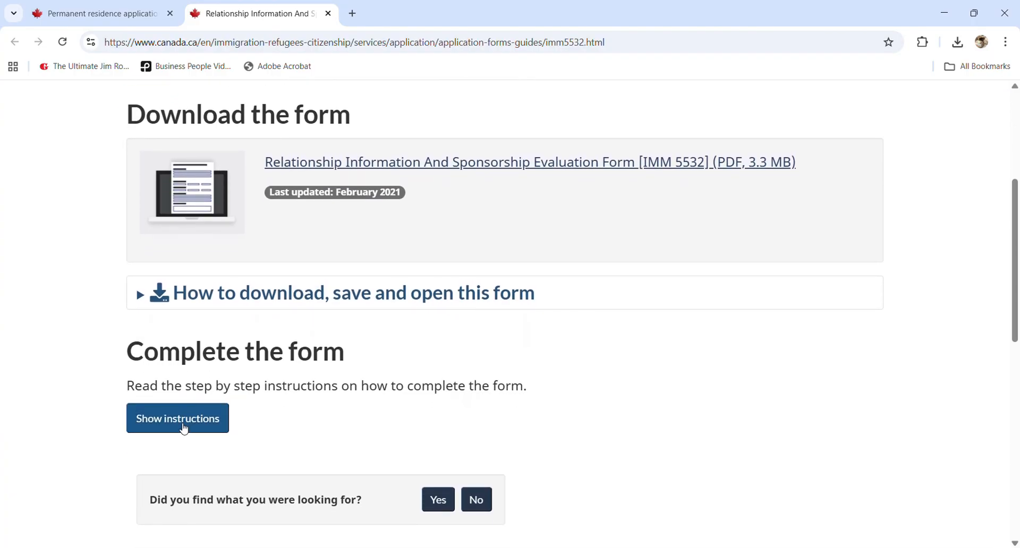
pyautogui.click(183, 422)
pyautogui.scroll(-5, 212, 417)
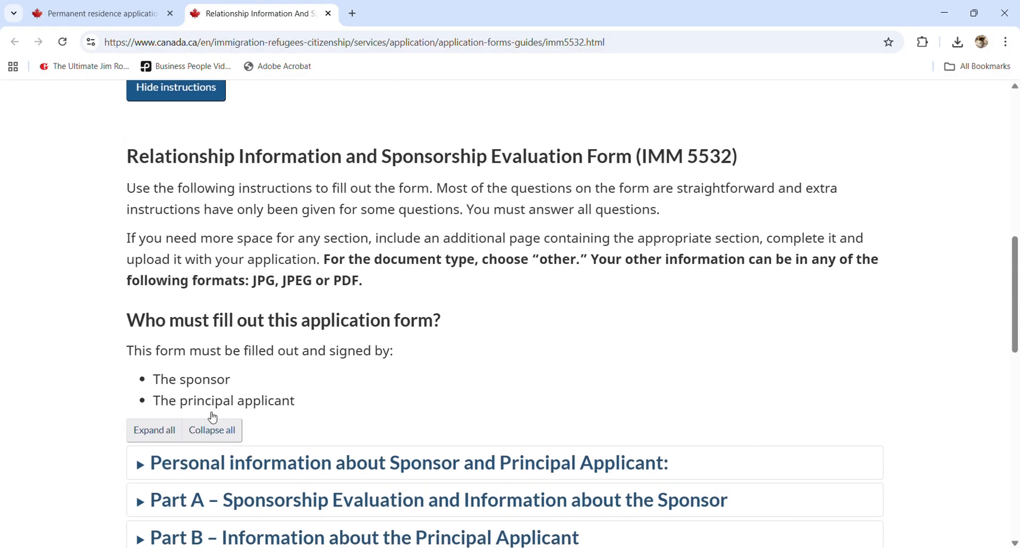
pyautogui.scroll(-3, 226, 409)
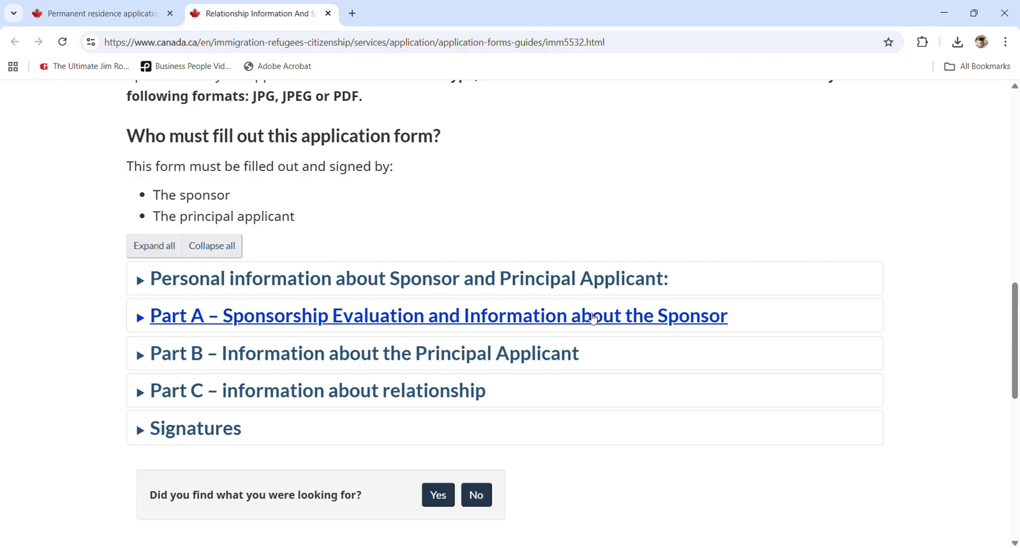
# - Expand the Part A sponsorship evaluation instructions and read the sponsor's employment history requirements for question 1
pyautogui.click(644, 318)
pyautogui.scroll(-2, 644, 318)
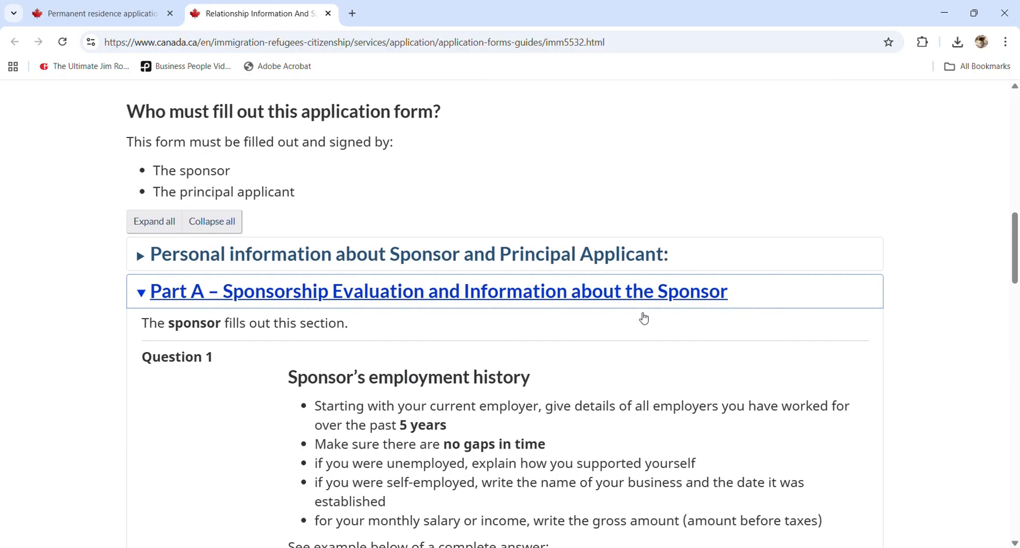
pyautogui.moveTo(152, 264); pyautogui.dragTo(221, 263)
pyautogui.click(320, 290)
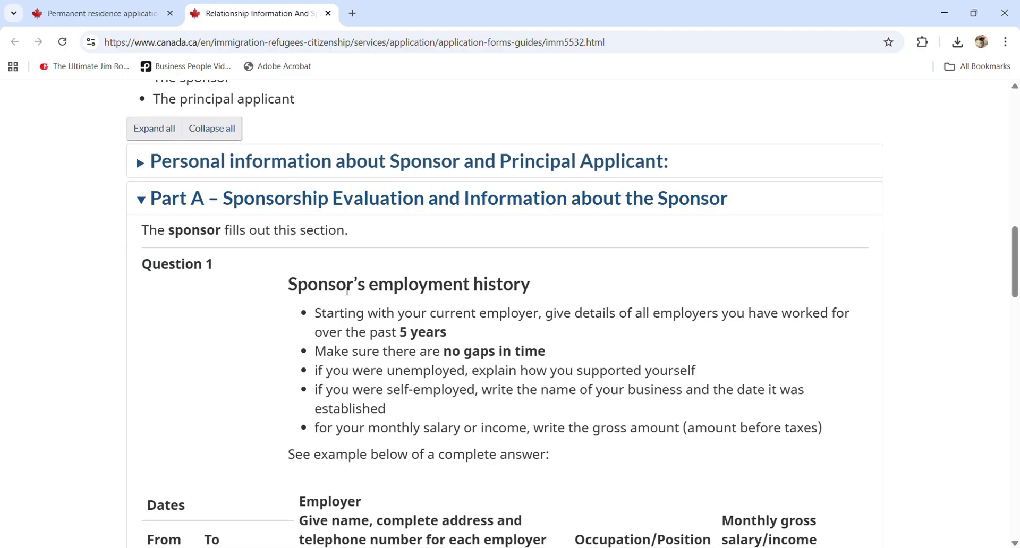
pyautogui.scroll(-3, 520, 290)
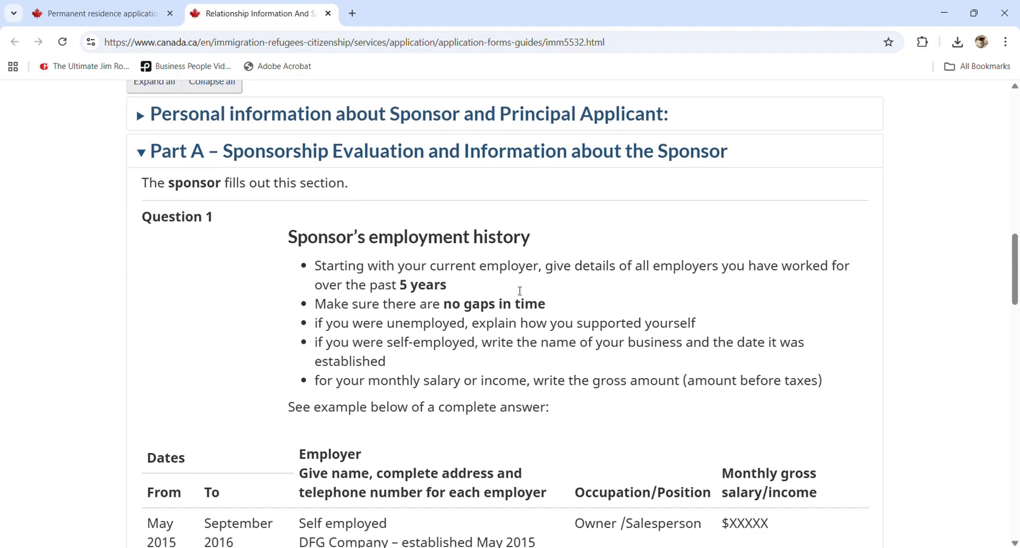
pyautogui.scroll(-1, 359, 317)
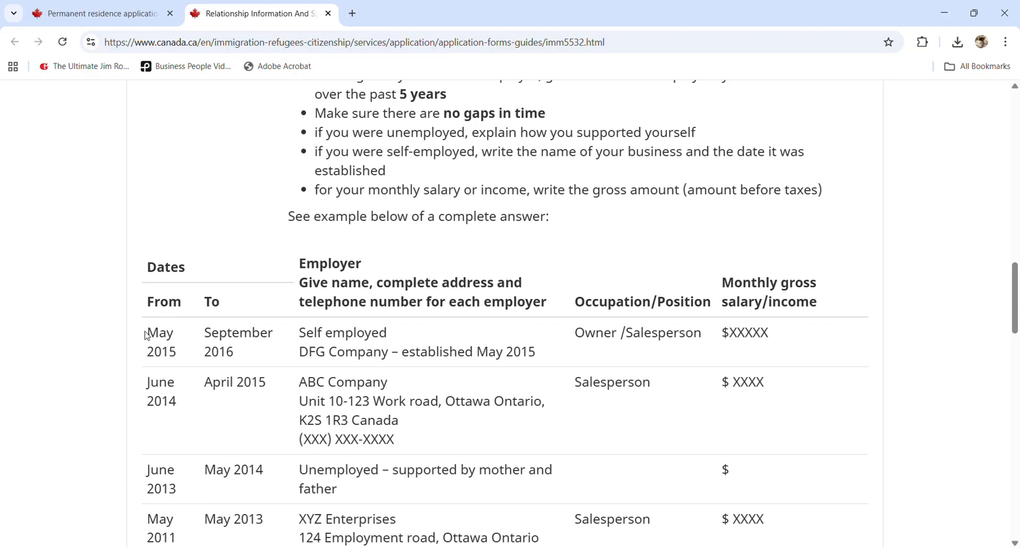
pyautogui.scroll(1, 419, 174)
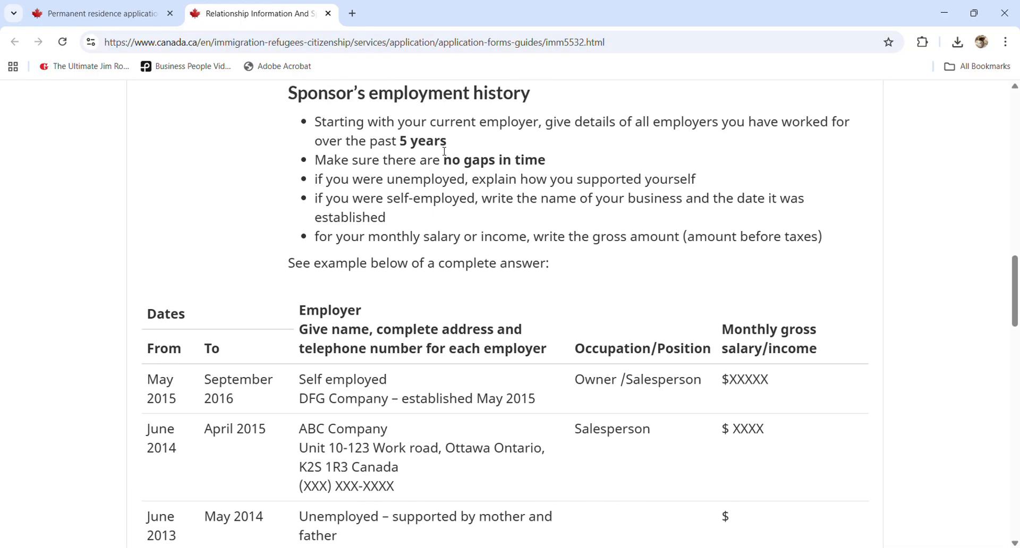
# - Examine the 5 years requirement and compare it with the earliest and latest dates in the example employment table
pyautogui.moveTo(446, 141); pyautogui.dragTo(418, 141)
pyautogui.click(417, 197)
pyautogui.scroll(-1, 417, 266)
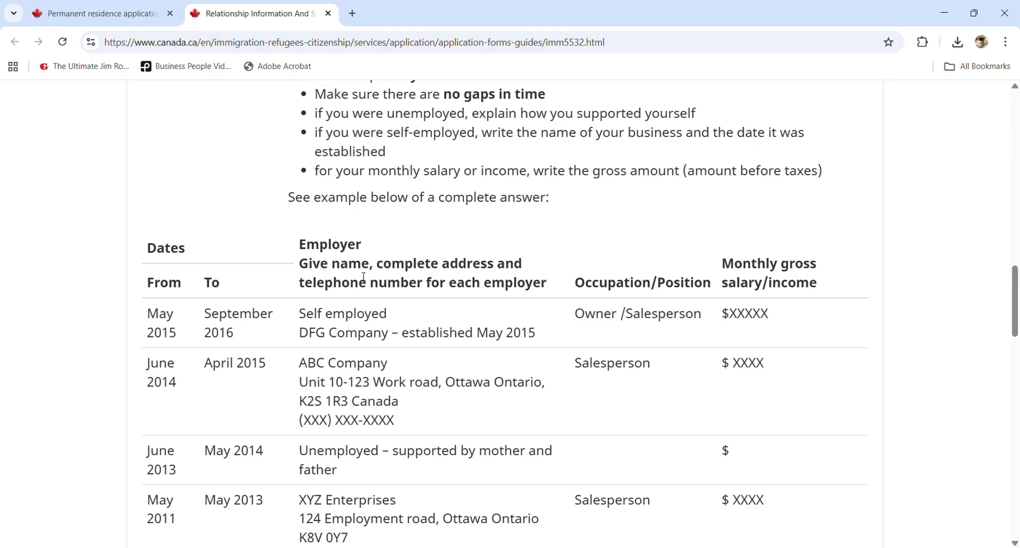
pyautogui.scroll(-1, 176, 467)
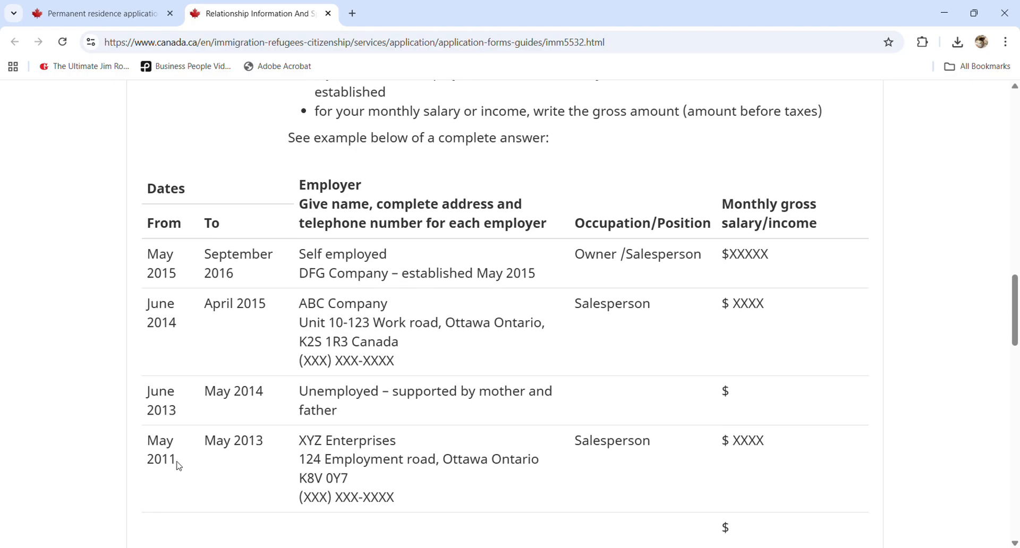
pyautogui.moveTo(178, 465); pyautogui.dragTo(148, 440)
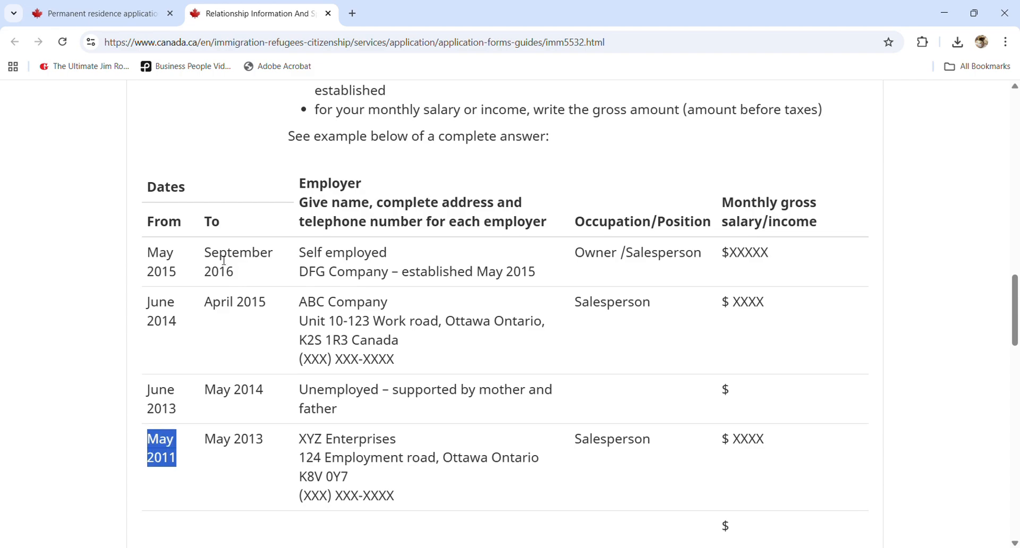
pyautogui.moveTo(208, 253); pyautogui.dragTo(250, 271)
pyautogui.click(251, 271)
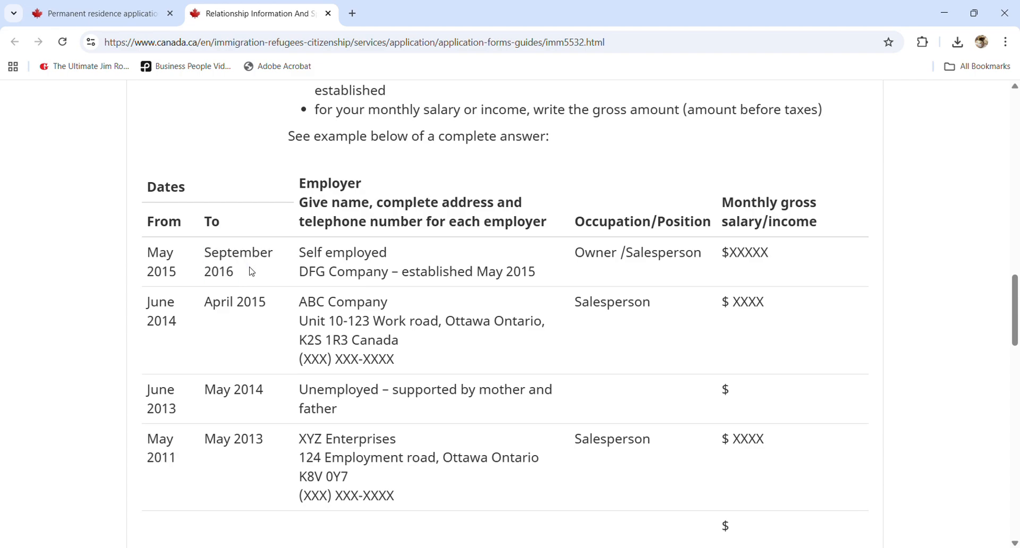
# - Read the instruction about no gaps in time and check the consecutive From and To dates in the example table
pyautogui.scroll(3, 252, 271)
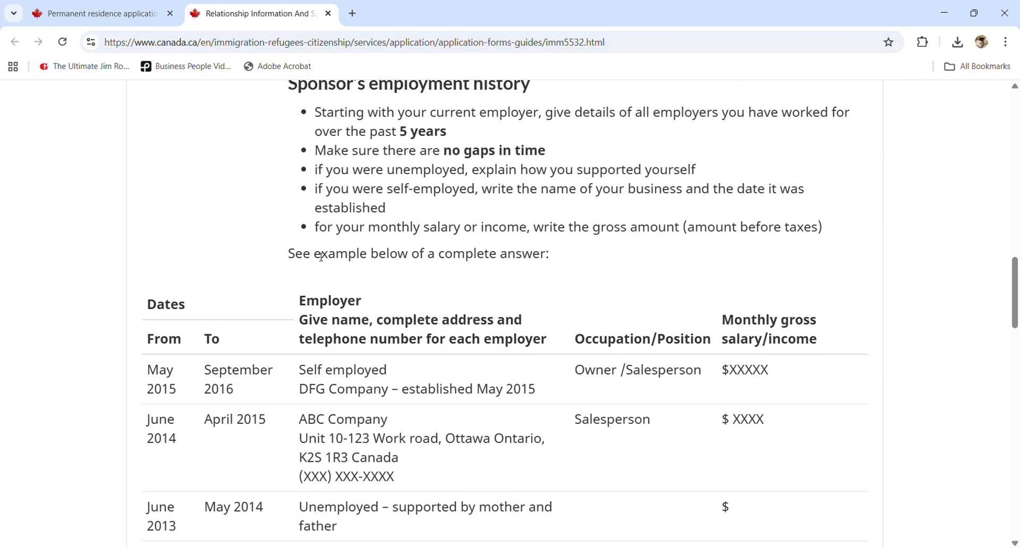
pyautogui.moveTo(334, 208); pyautogui.dragTo(435, 211)
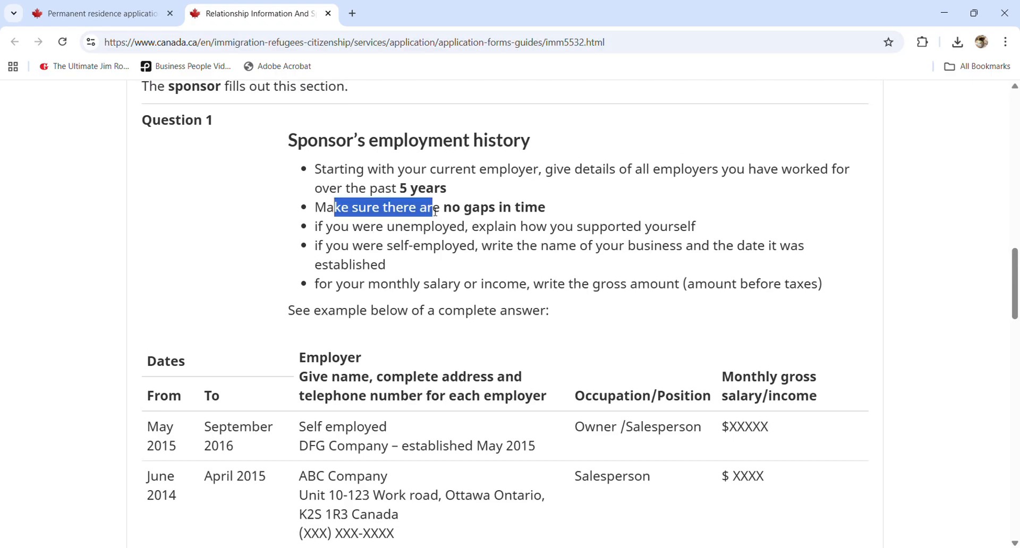
pyautogui.scroll(-4, 439, 273)
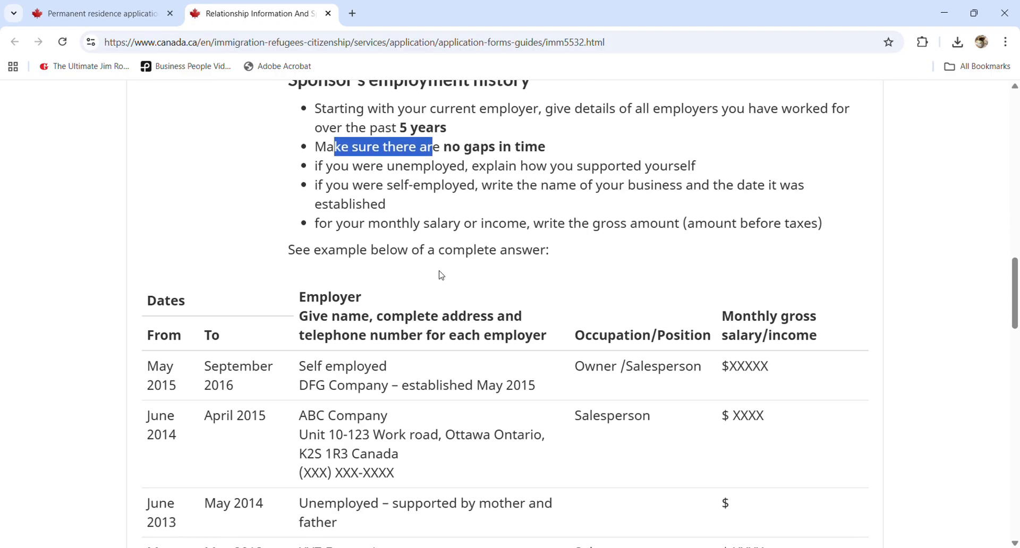
pyautogui.scroll(-1, 244, 440)
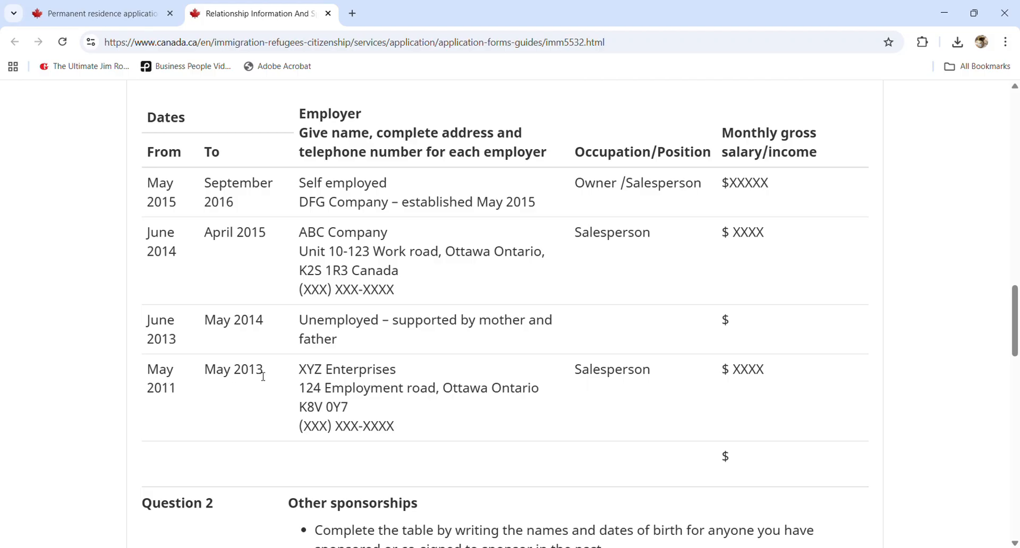
pyautogui.tripleClick(181, 341)
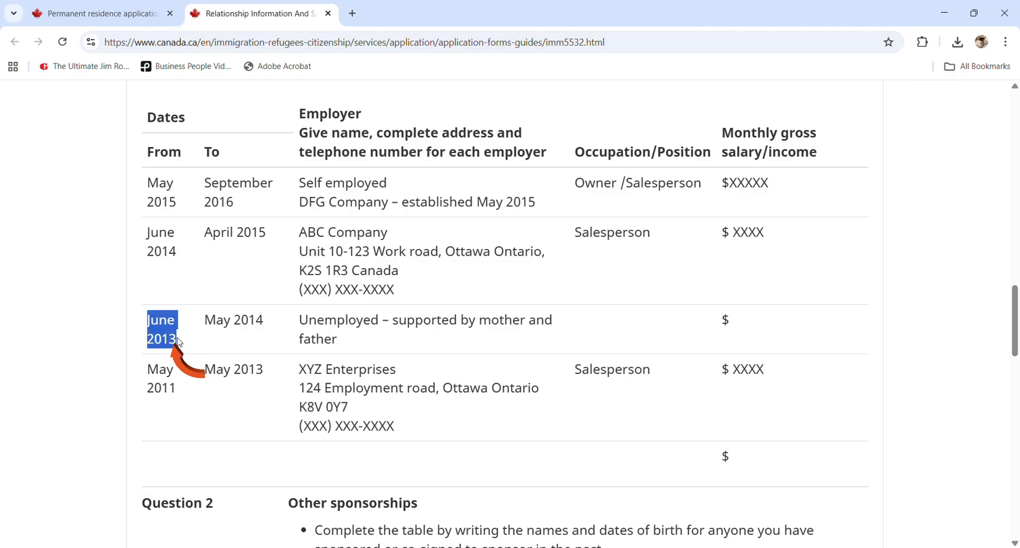
pyautogui.click(265, 326)
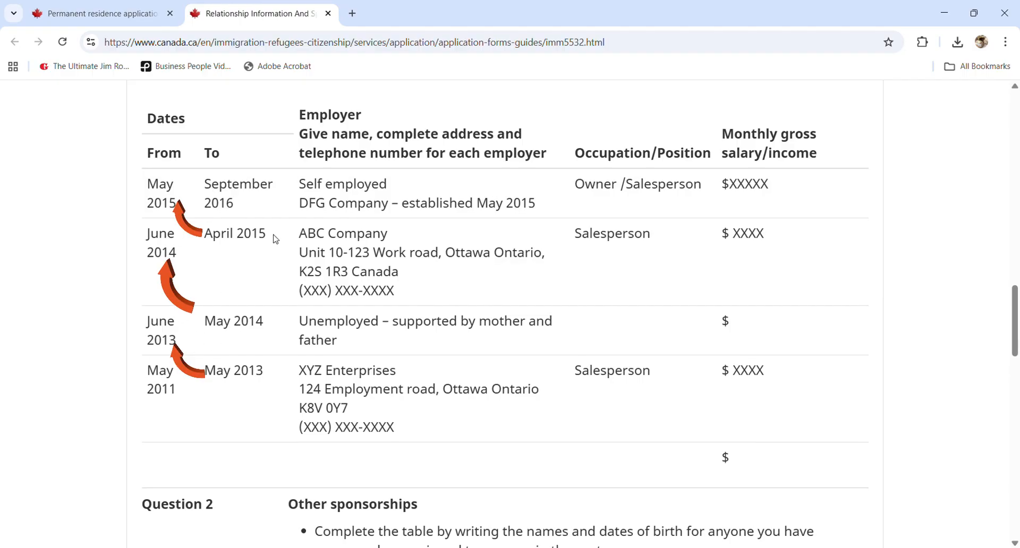
# - Read the instruction for unemployed sponsors and examine the matching unemployed row in the example table
pyautogui.scroll(4, 273, 234)
pyautogui.moveTo(315, 186); pyautogui.dragTo(705, 194)
pyautogui.scroll(-1, 651, 241)
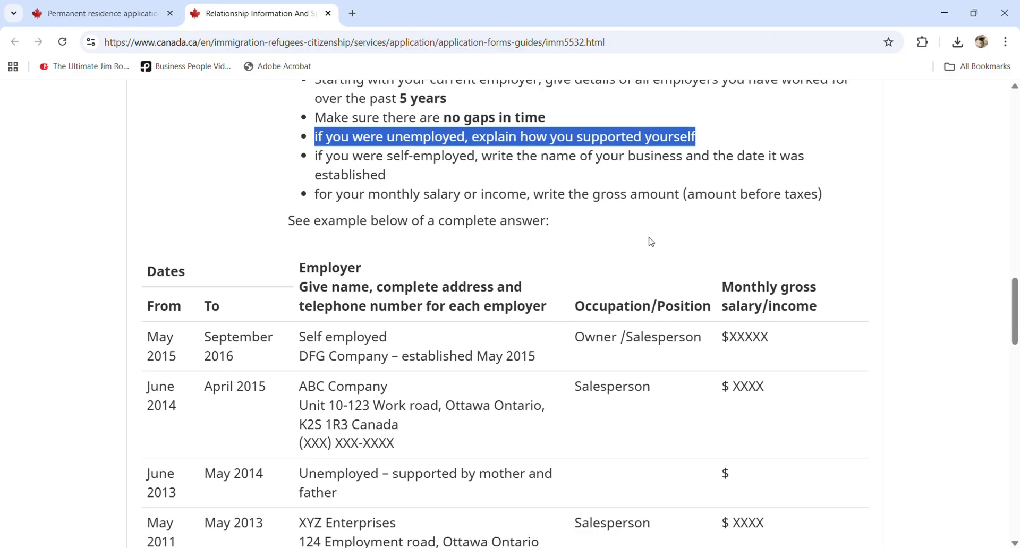
pyautogui.scroll(-3, 651, 242)
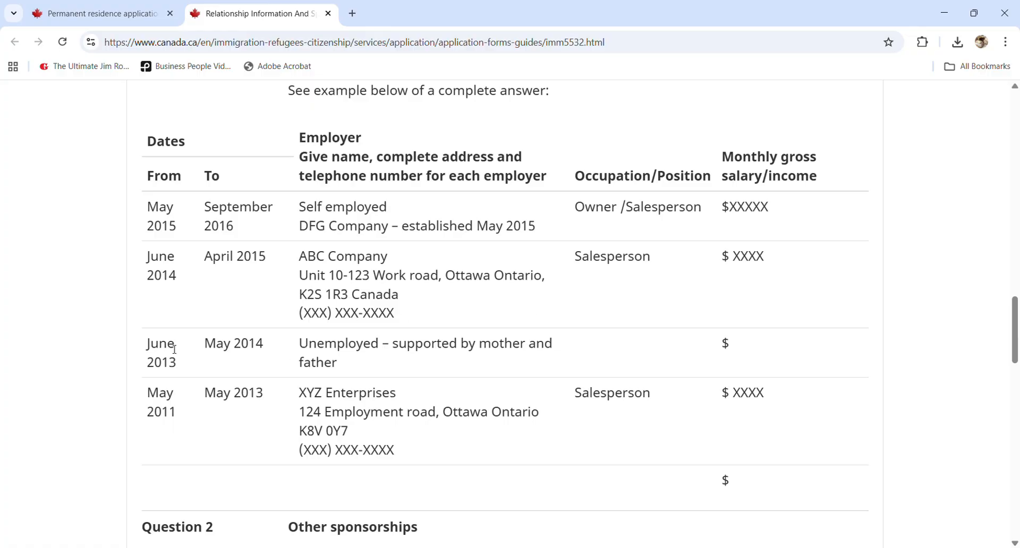
pyautogui.moveTo(148, 348); pyautogui.dragTo(271, 351)
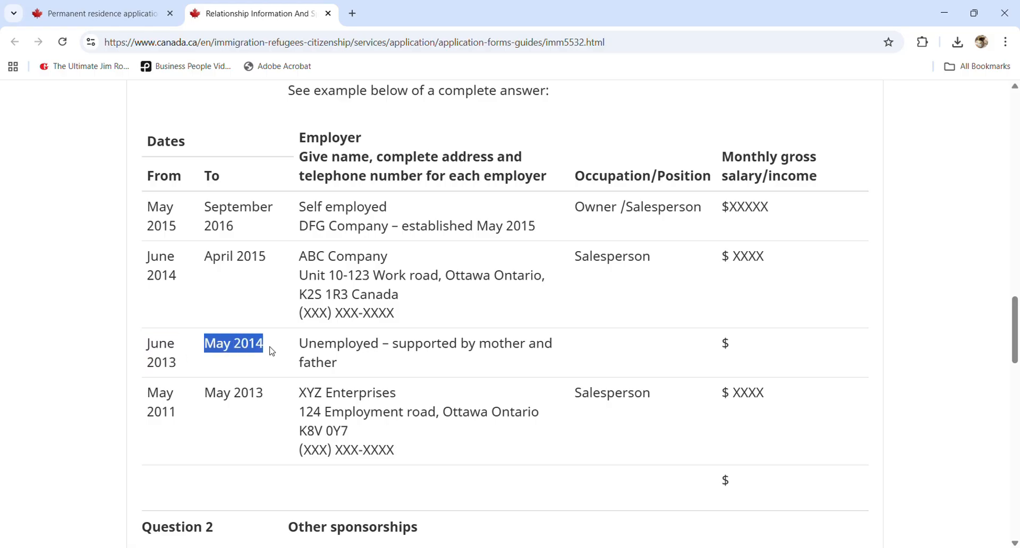
pyautogui.click(311, 349)
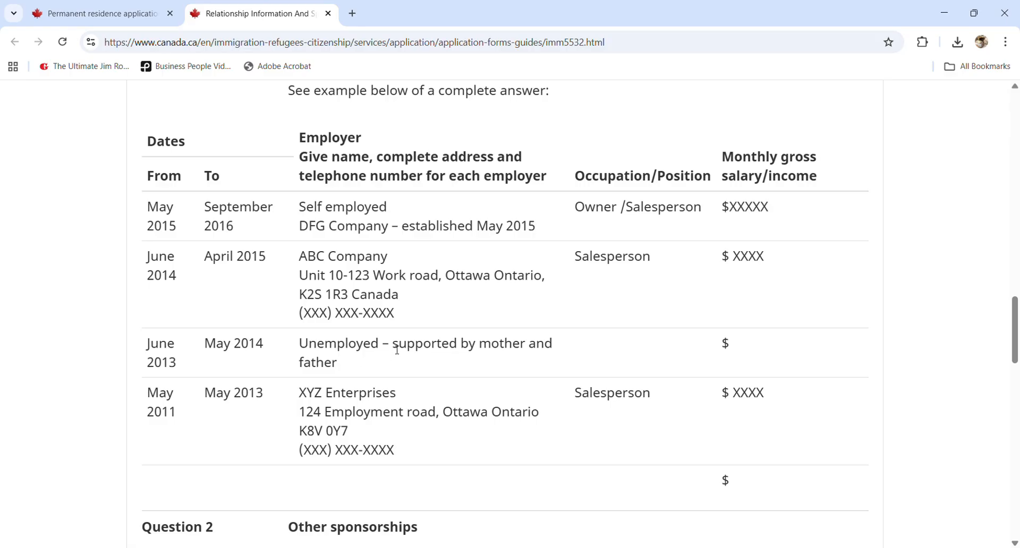
# - Read the self-employment instruction and examine the business name and establishment date in the example's self-employed row
pyautogui.scroll(5, 397, 350)
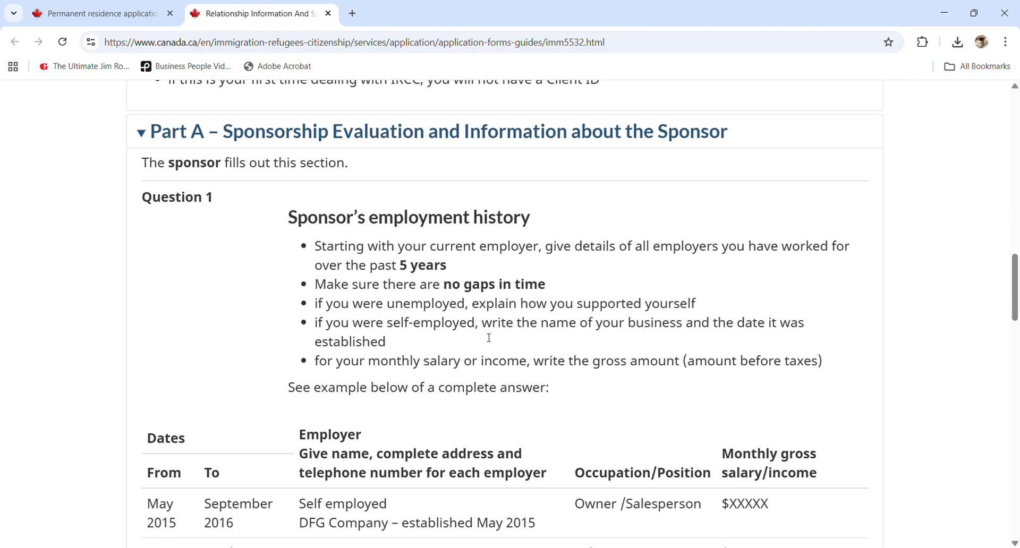
pyautogui.moveTo(495, 332); pyautogui.dragTo(498, 344)
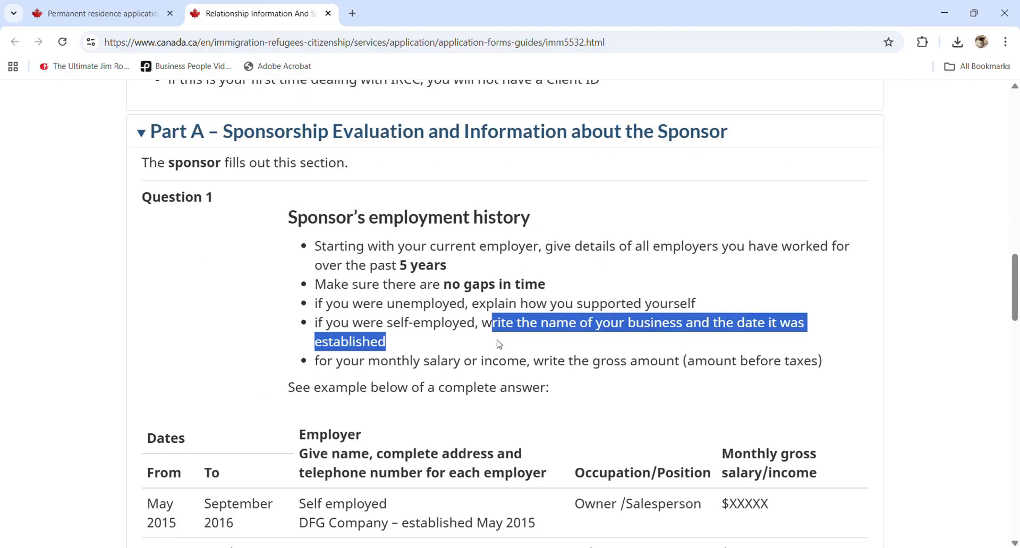
pyautogui.click(781, 331)
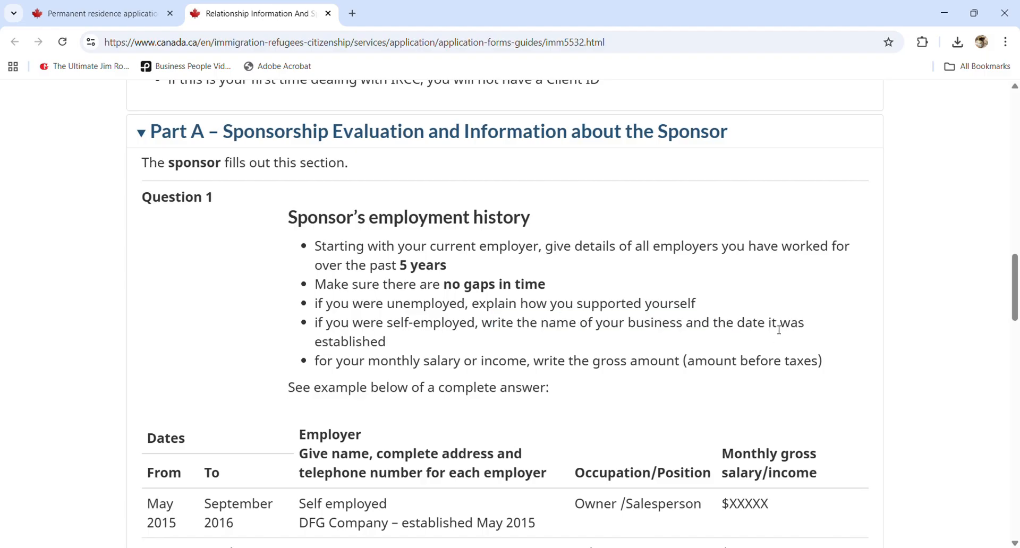
pyautogui.scroll(-2, 778, 329)
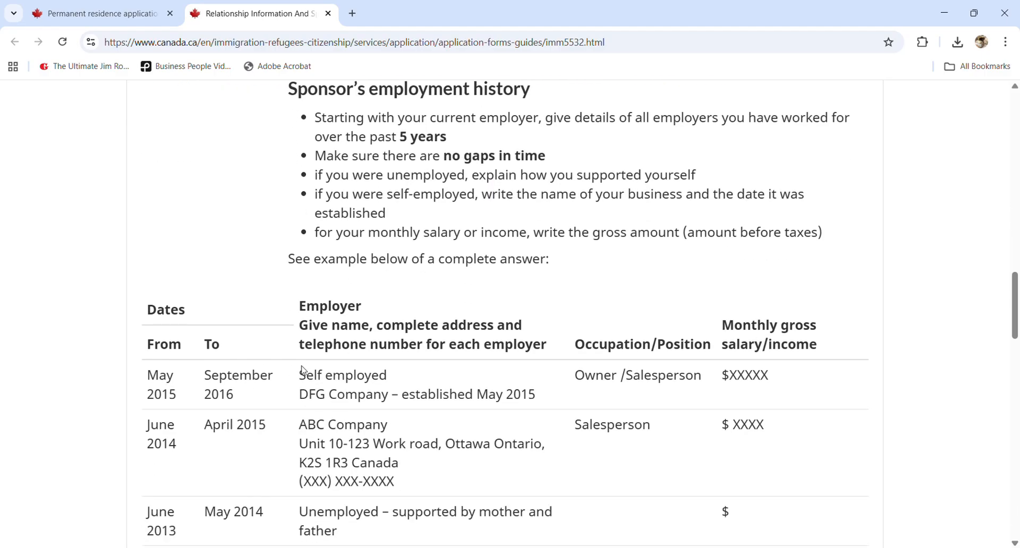
pyautogui.moveTo(300, 376); pyautogui.dragTo(391, 373)
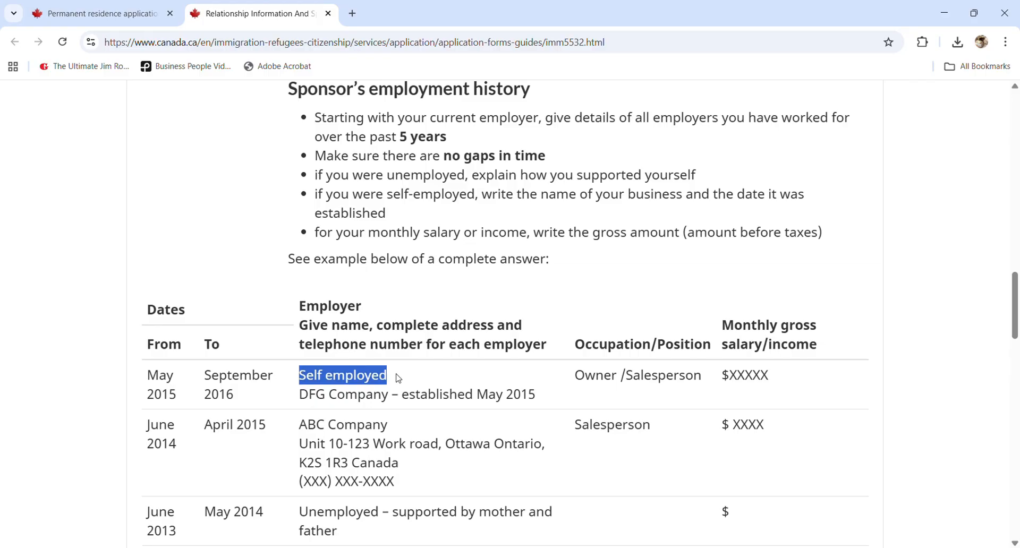
pyautogui.click(312, 394)
pyautogui.moveTo(296, 396); pyautogui.dragTo(495, 399)
pyautogui.click(409, 400)
pyautogui.click(533, 401)
pyautogui.click(502, 396)
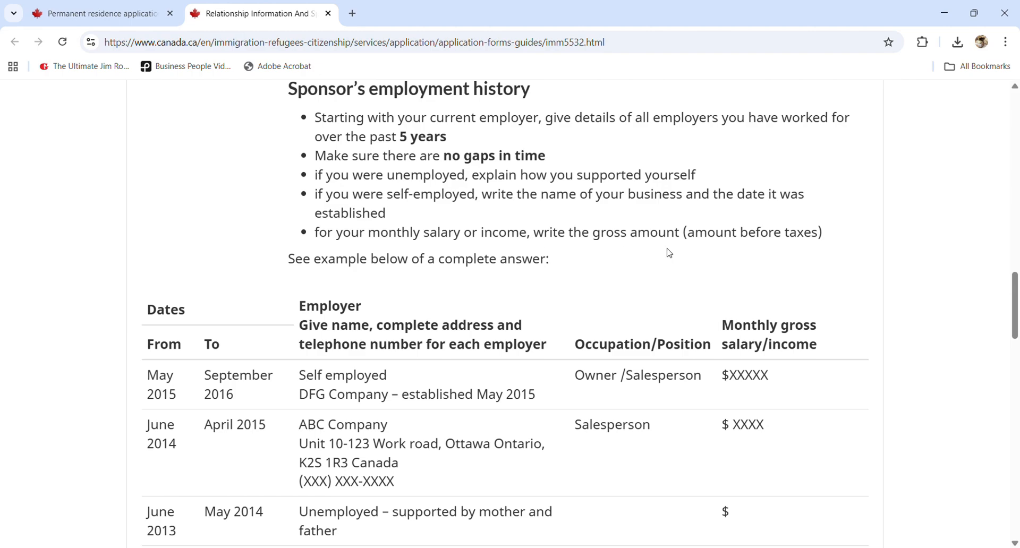
# - Examine the ABC Company example row for the employer's name, complete address and telephone number
pyautogui.scroll(-2, 703, 319)
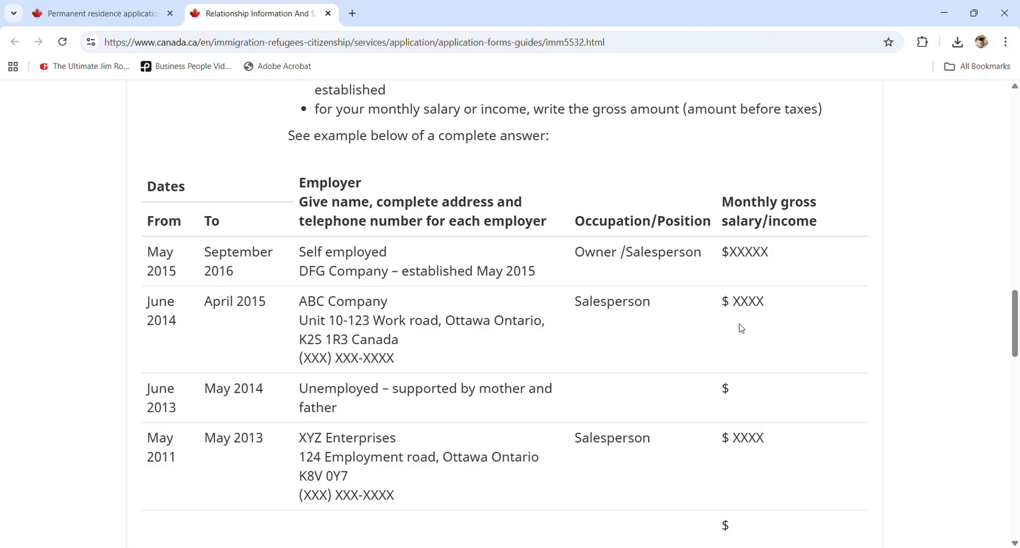
pyautogui.moveTo(310, 305); pyautogui.dragTo(382, 303)
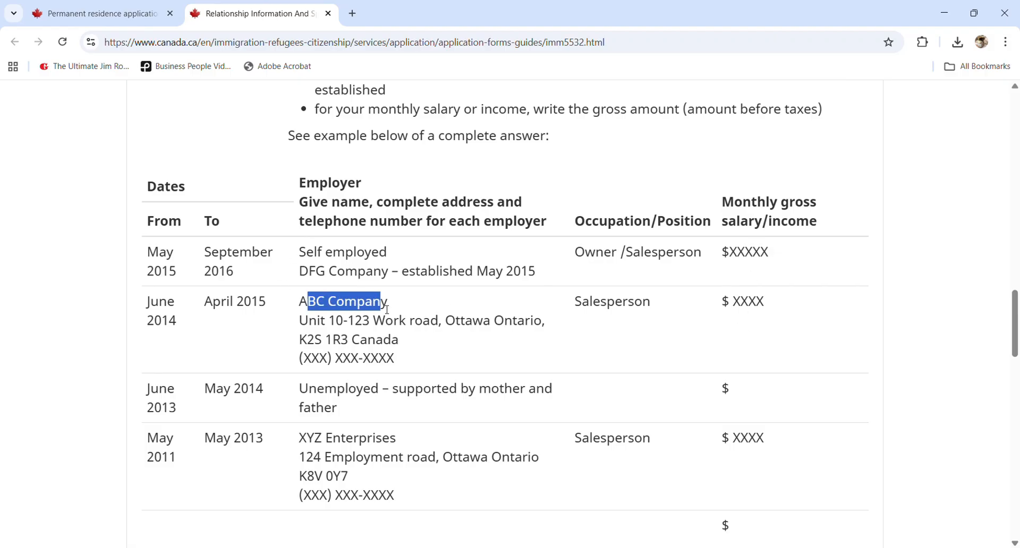
pyautogui.click(357, 315)
pyautogui.moveTo(309, 321); pyautogui.dragTo(308, 371)
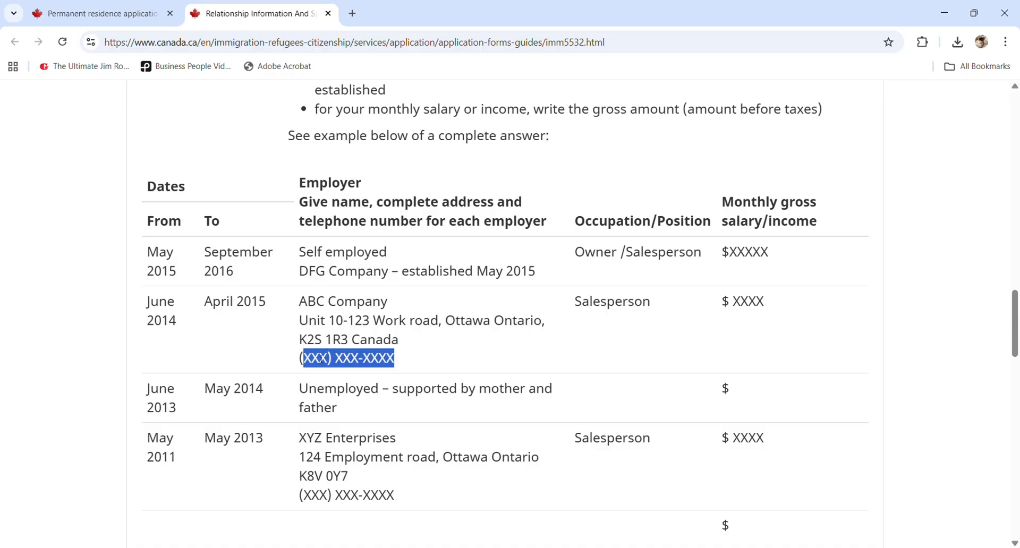
pyautogui.click(379, 312)
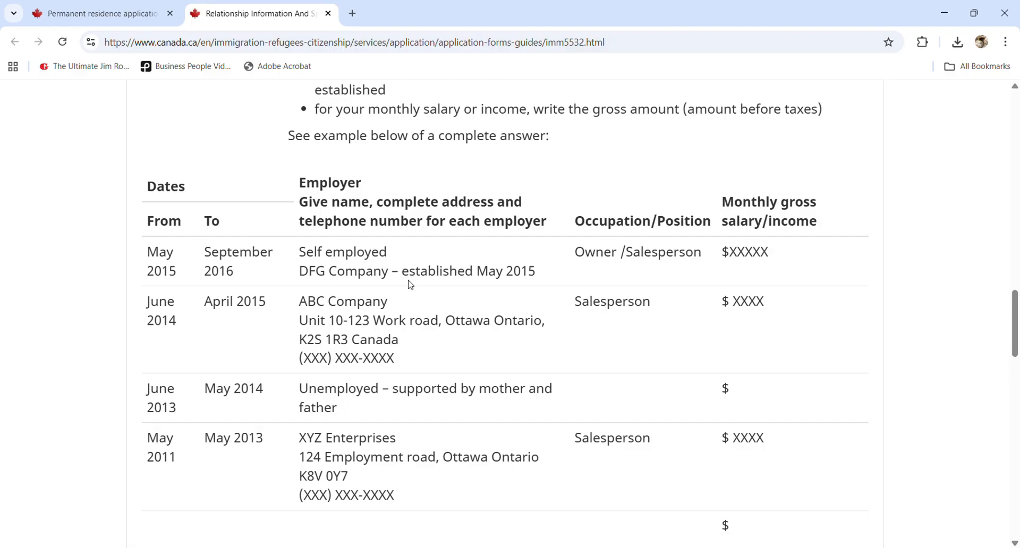
# - Switch to the IMM 5532 form in Adobe Acrobat and review the filled-in sponsor's employment history table in Part A
pyautogui.hotkey('alt', 'Tab')
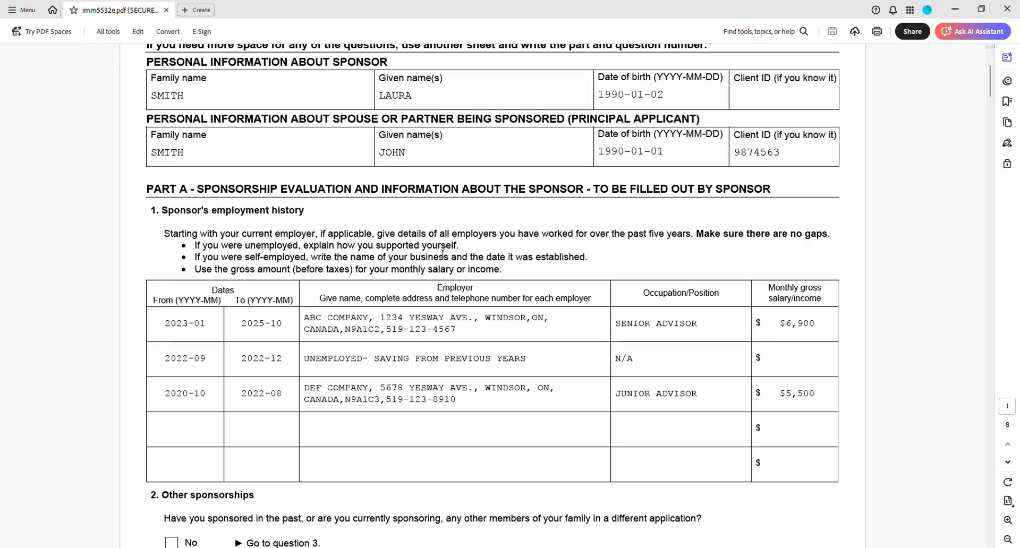
pyautogui.scroll(-1, 372, 317)
pyautogui.scroll(-1, 372, 318)
pyautogui.scroll(1, 343, 275)
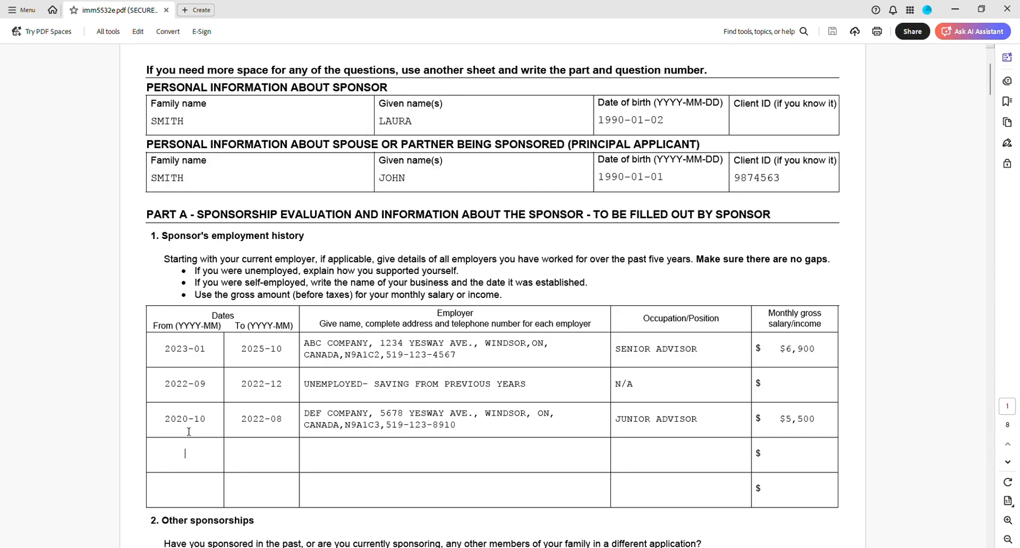
# - Enter 2020-10 as the From date and 2022-08 as the To date in the fourth employment history row
pyautogui.click(182, 456)
pyautogui.write('202010')
pyautogui.click(259, 459)
pyautogui.write('2022-0')
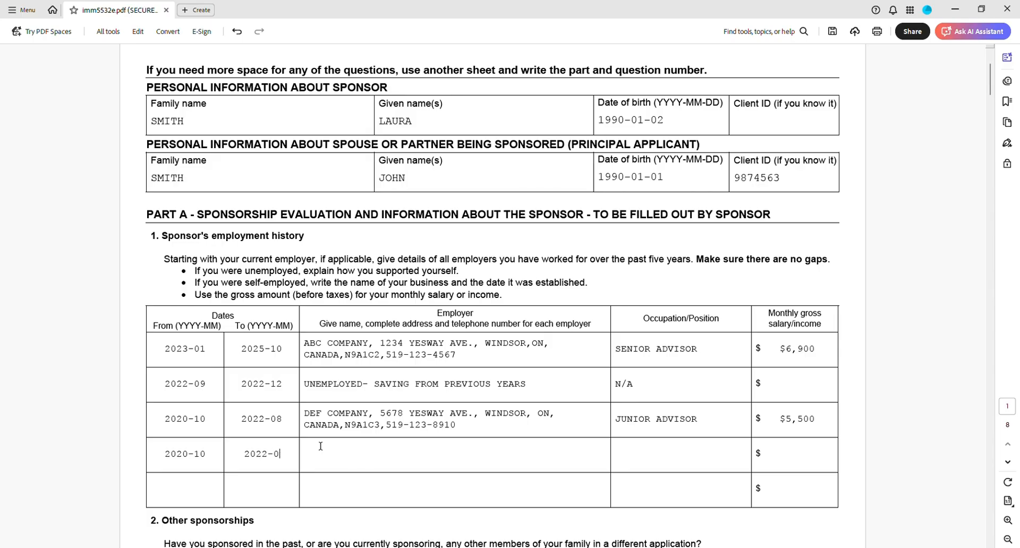
pyautogui.press('BackSpace')
pyautogui.press('BackSpace')
pyautogui.write('08')
pyautogui.click(319, 448)
# - Clear the From and To dates from the fourth employment history row
pyautogui.doubleClick(169, 454)
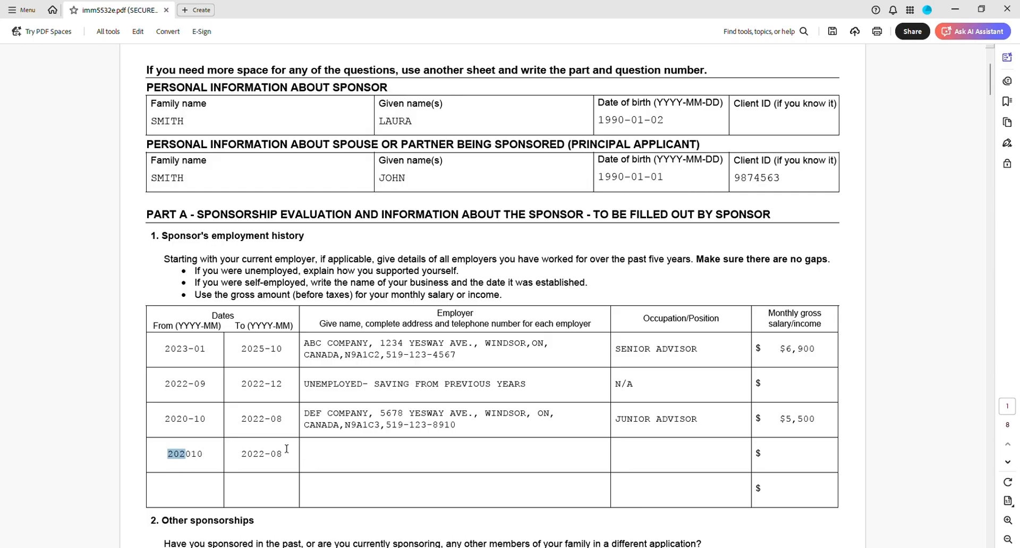
pyautogui.press('BackSpace')
pyautogui.doubleClick(268, 455)
pyautogui.press('BackSpace')
# - Check question 2 on the form and switch to the web guide to review its instructions on other sponsorships
pyautogui.scroll(-4, 166, 305)
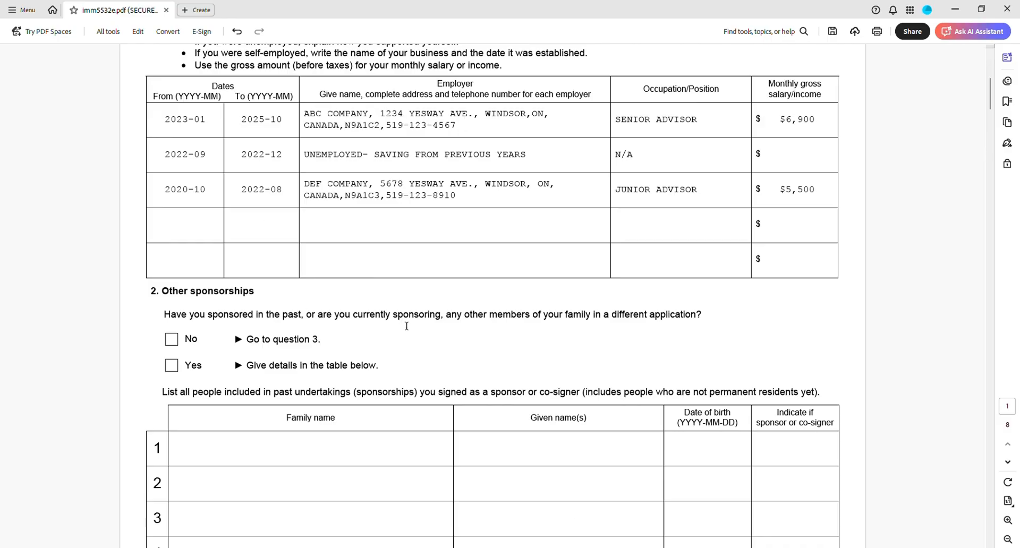
pyautogui.scroll(-3, 487, 418)
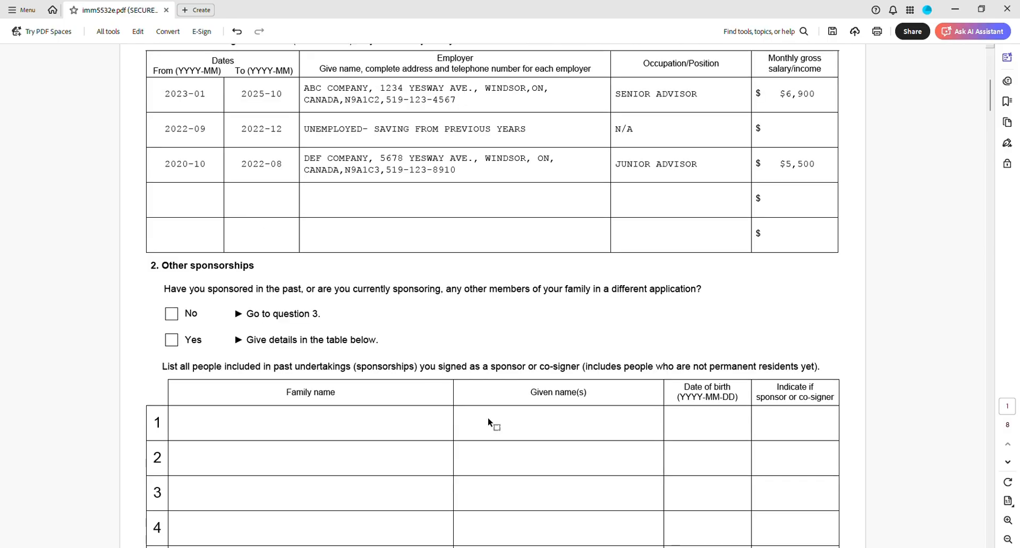
pyautogui.hotkey('alt', 'Tab')
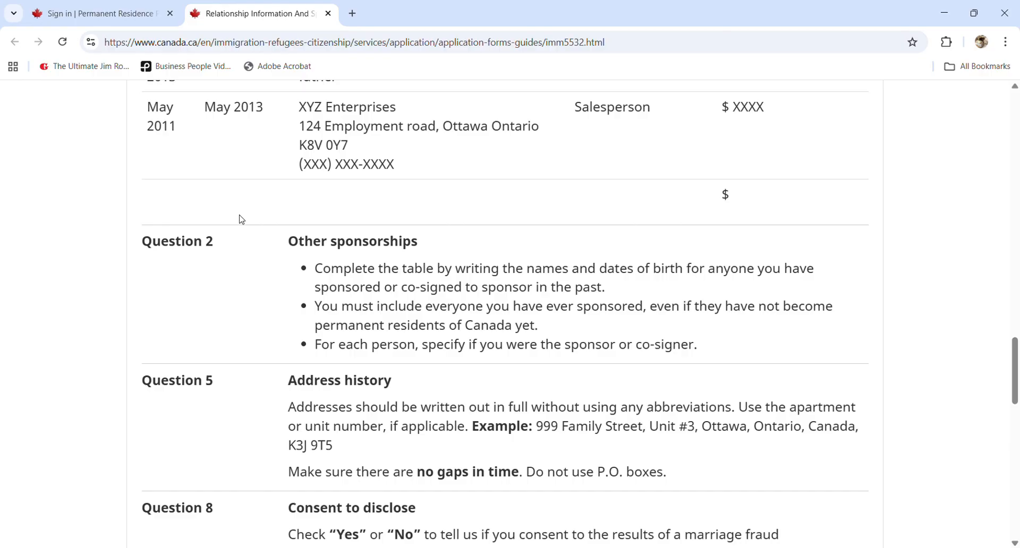
pyautogui.scroll(-1, 234, 223)
pyautogui.moveTo(161, 234); pyautogui.dragTo(272, 231)
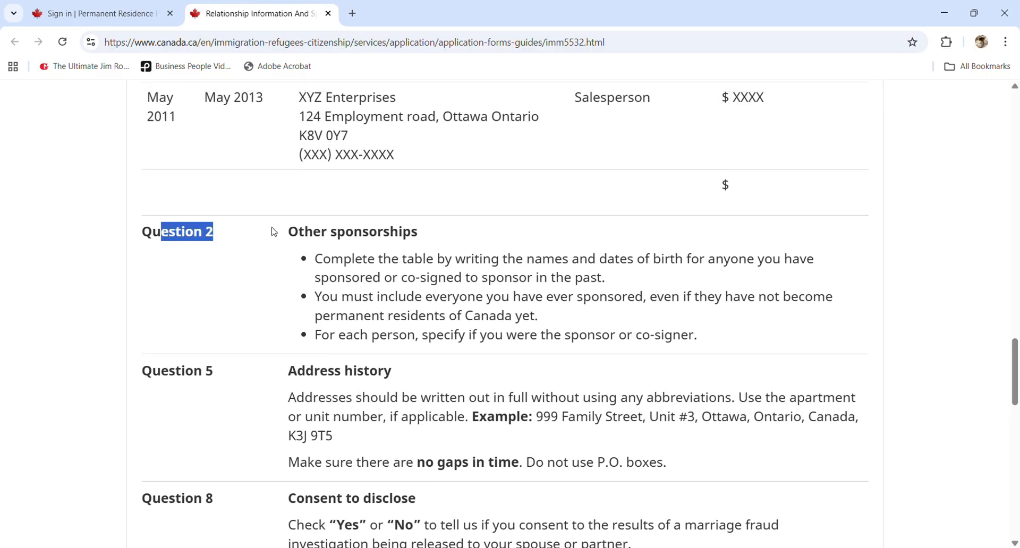
pyautogui.click(272, 231)
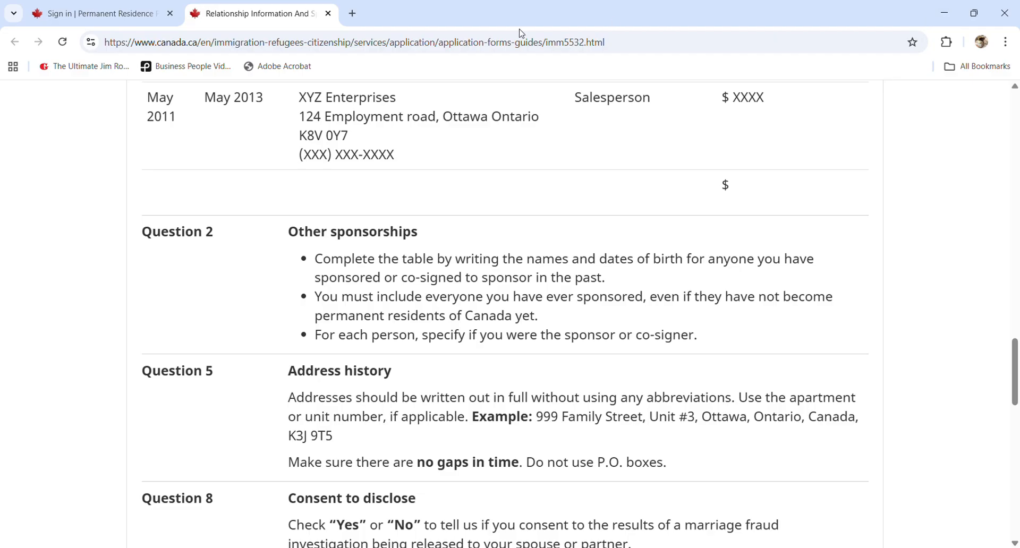
# - Switch back to the form in Adobe Acrobat and answer No to question 2 about other sponsorships
pyautogui.hotkey('alt', 'Tab')
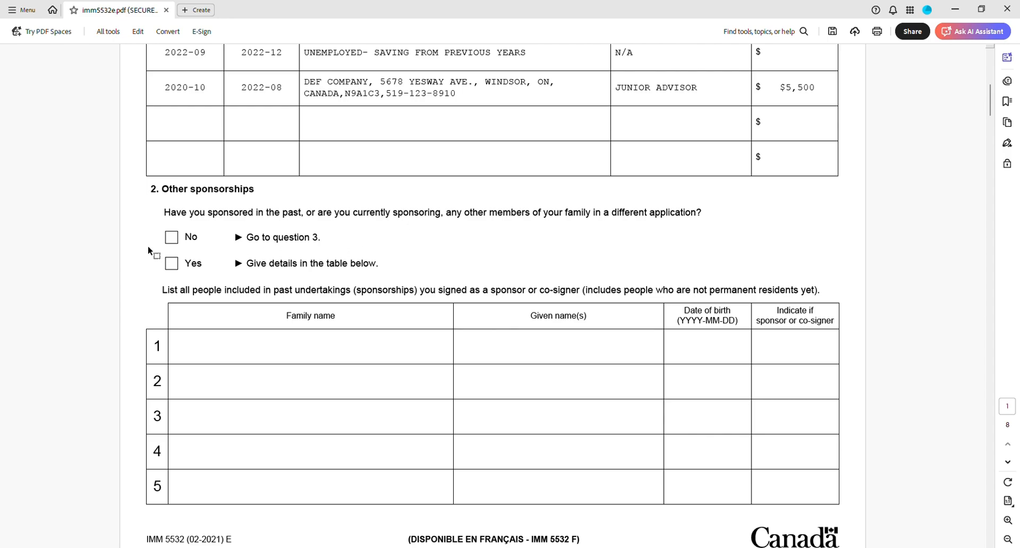
pyautogui.click(173, 242)
pyautogui.moveTo(273, 239); pyautogui.dragTo(320, 240)
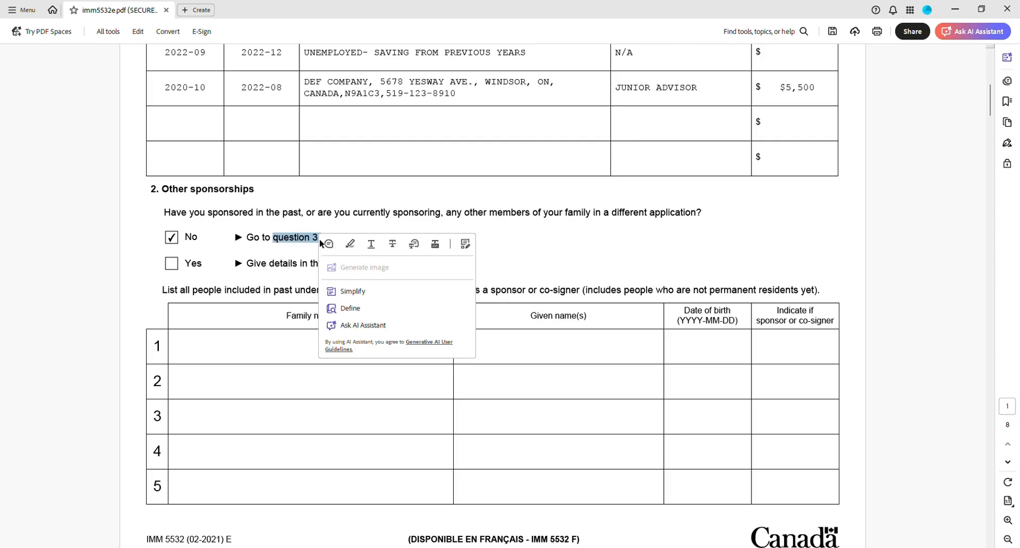
pyautogui.click(308, 242)
pyautogui.scroll(-3, 308, 242)
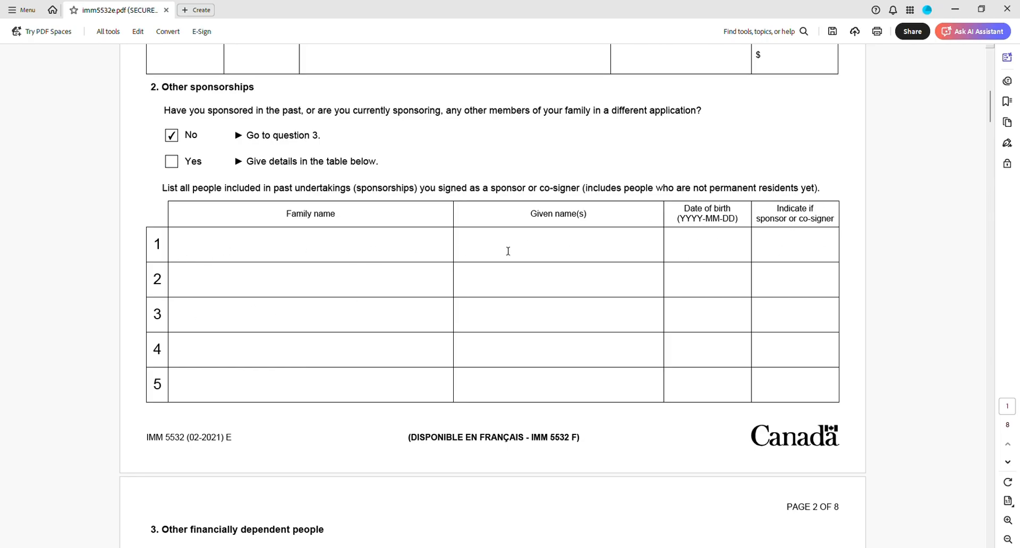
pyautogui.scroll(-1, 512, 240)
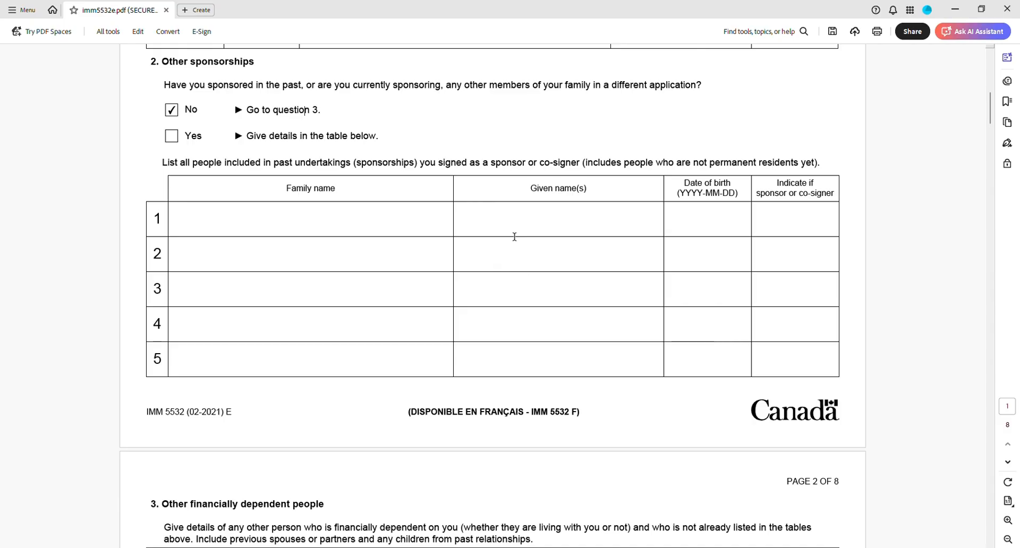
# - Enter N/A as the family name in the first row of question 3, other financially dependent people
pyautogui.scroll(-12, 514, 236)
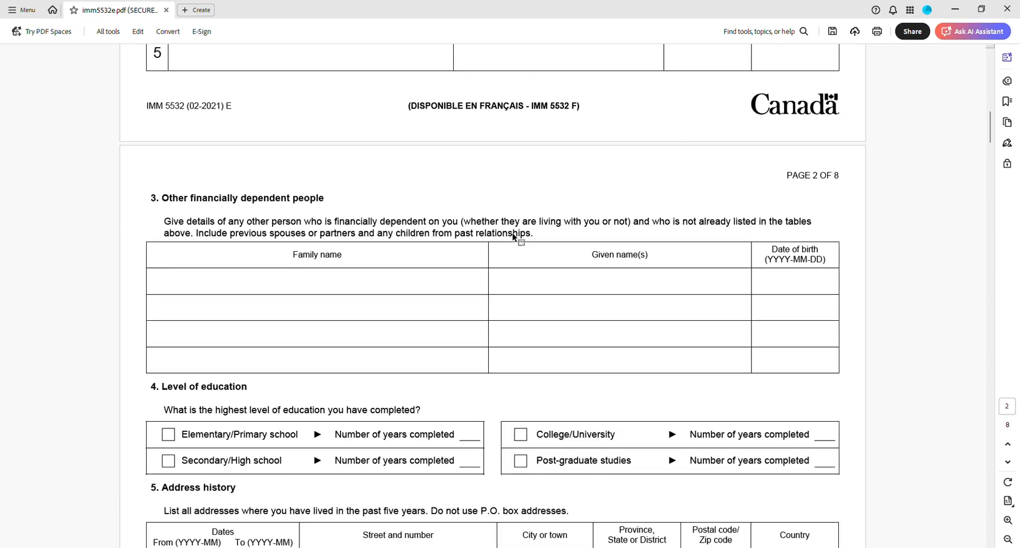
pyautogui.scroll(-2, 513, 236)
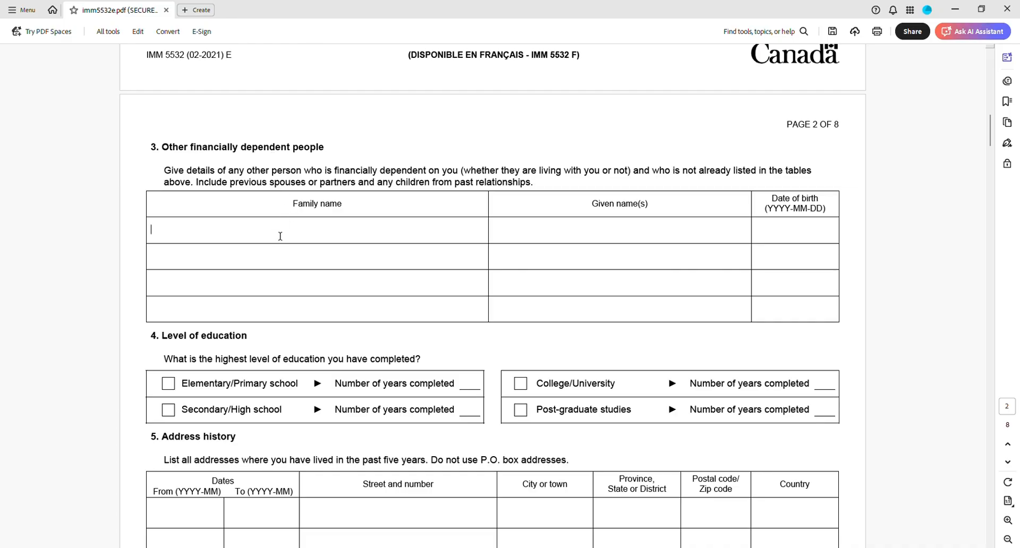
pyautogui.write('n/a')
pyautogui.press('BackSpace')
pyautogui.press('BackSpace')
pyautogui.press('BackSpace')
pyautogui.write('N/N')
pyautogui.write('A')
pyautogui.scroll(-3, 586, 240)
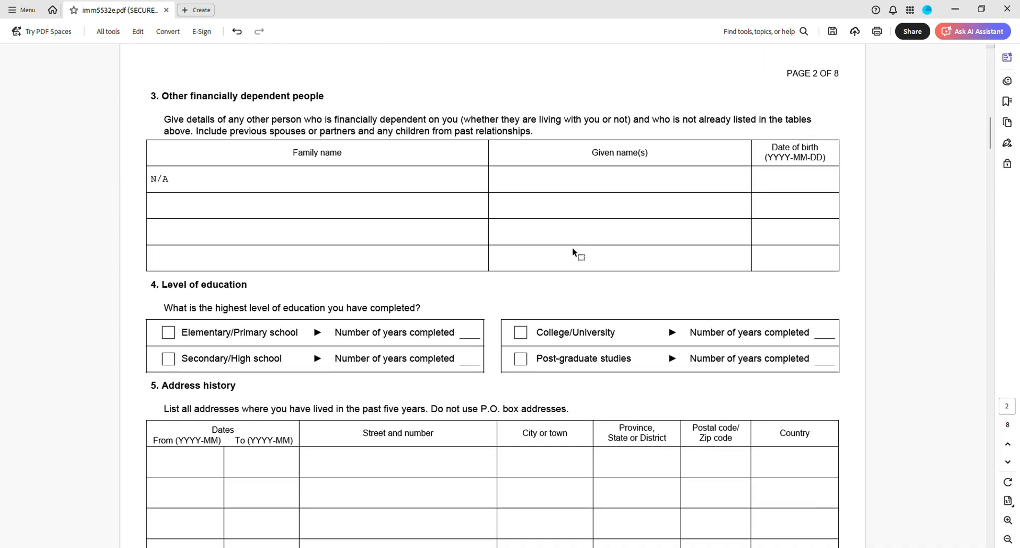
# - Mark College/University as the highest level of education in question 4, with 4 years completed
pyautogui.scroll(-1, 158, 292)
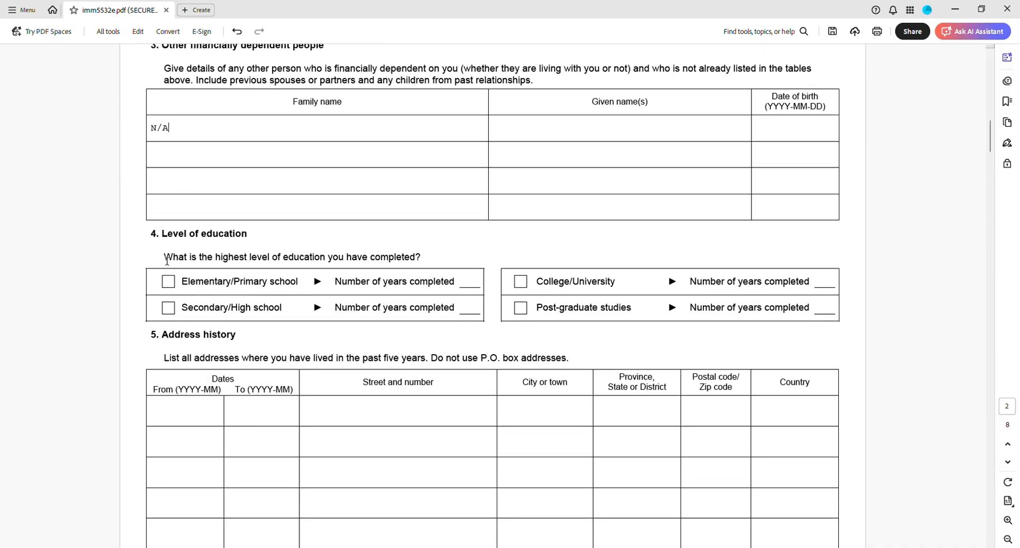
pyautogui.scroll(-1, 290, 257)
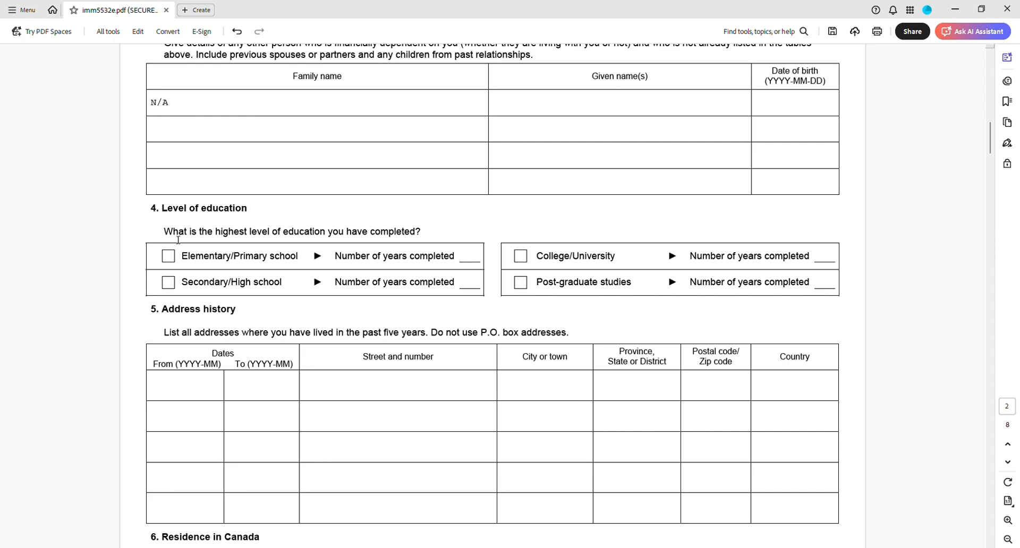
pyautogui.moveTo(170, 237); pyautogui.dragTo(426, 230)
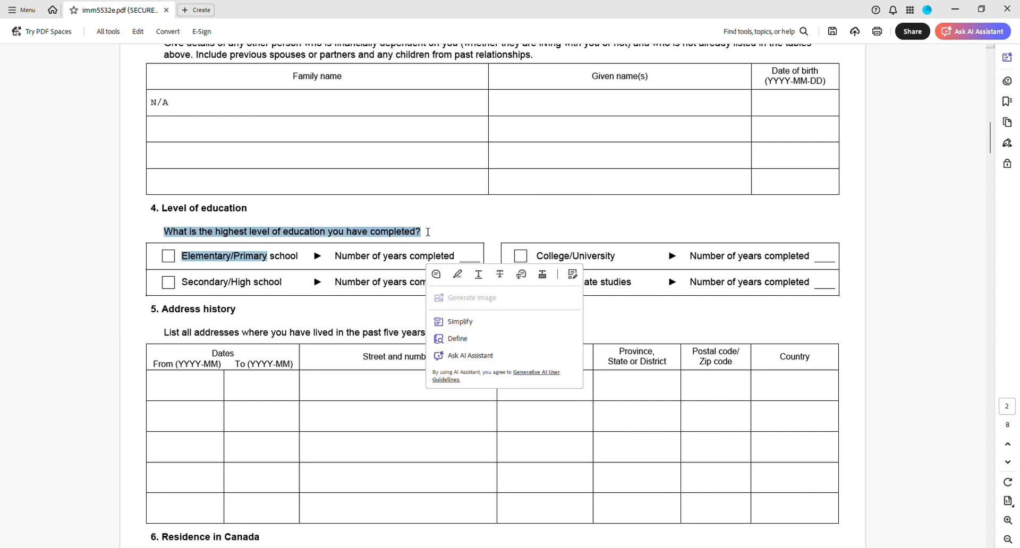
pyautogui.click(427, 232)
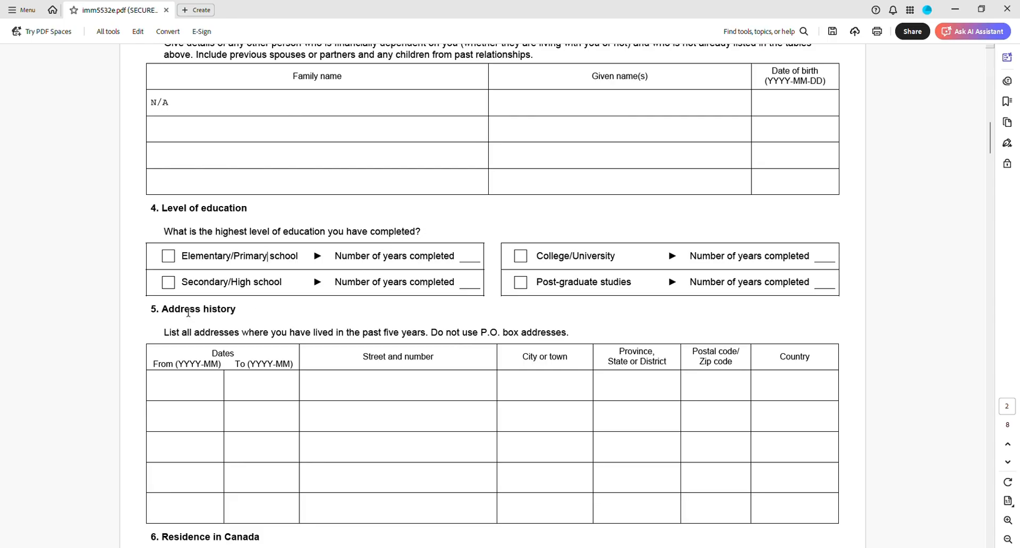
pyautogui.click(520, 256)
pyautogui.click(820, 254)
pyautogui.write('4')
pyautogui.click(835, 241)
# - Review the form's address history instruction in question 5, and switch to the web guide to examine its full-address example and rule on time gaps
pyautogui.scroll(-4, 212, 334)
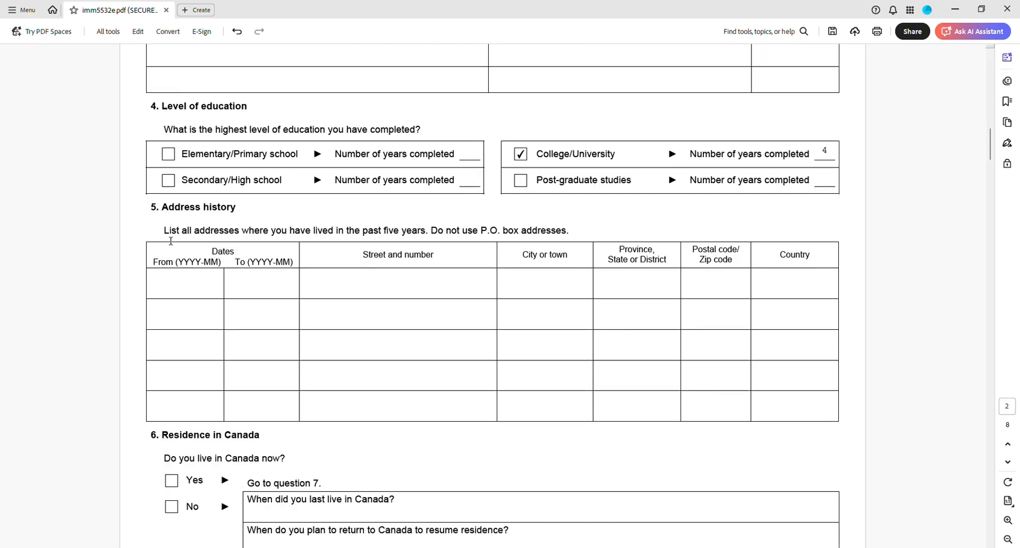
pyautogui.moveTo(171, 233); pyautogui.dragTo(552, 231)
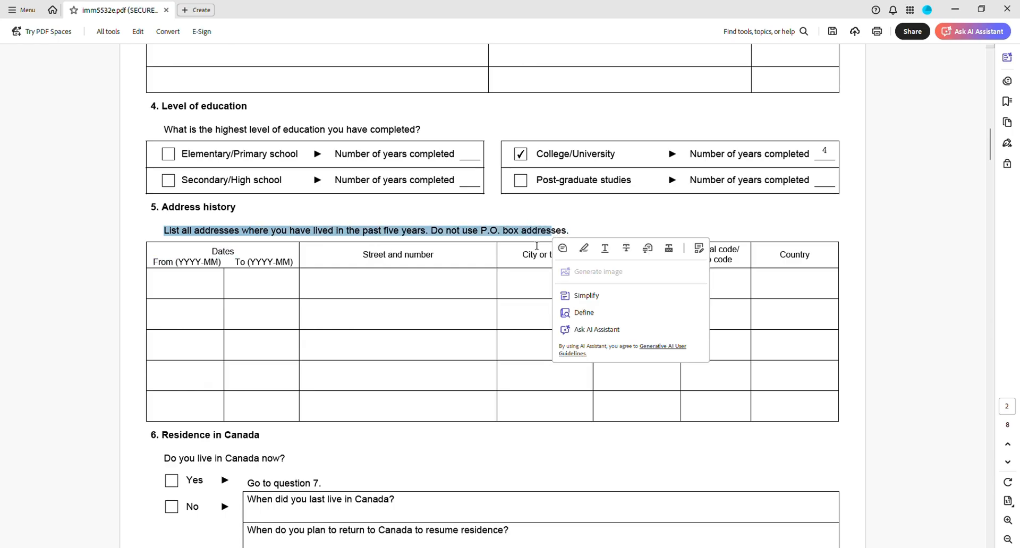
pyautogui.click(540, 230)
pyautogui.scroll(-1, 216, 310)
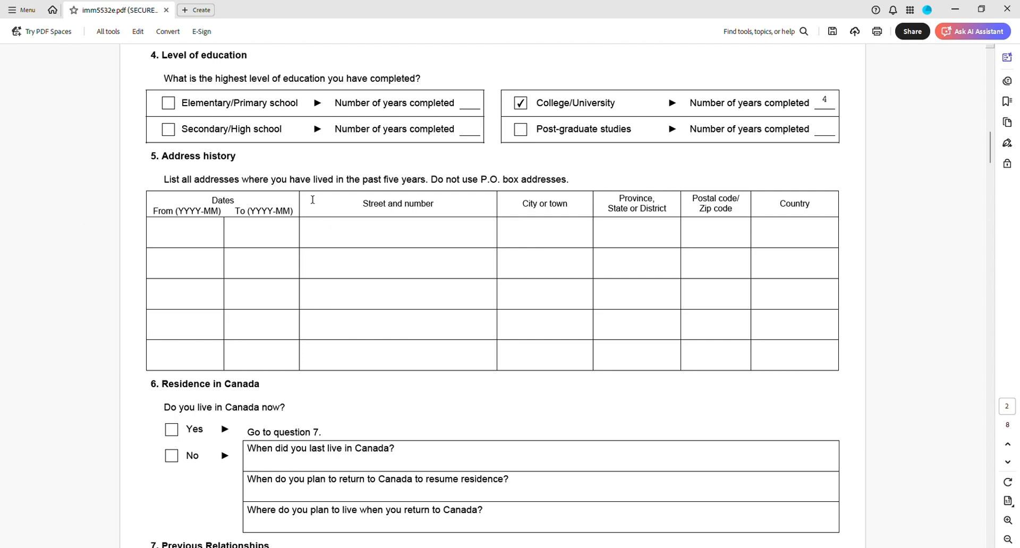
pyautogui.click(955, 10)
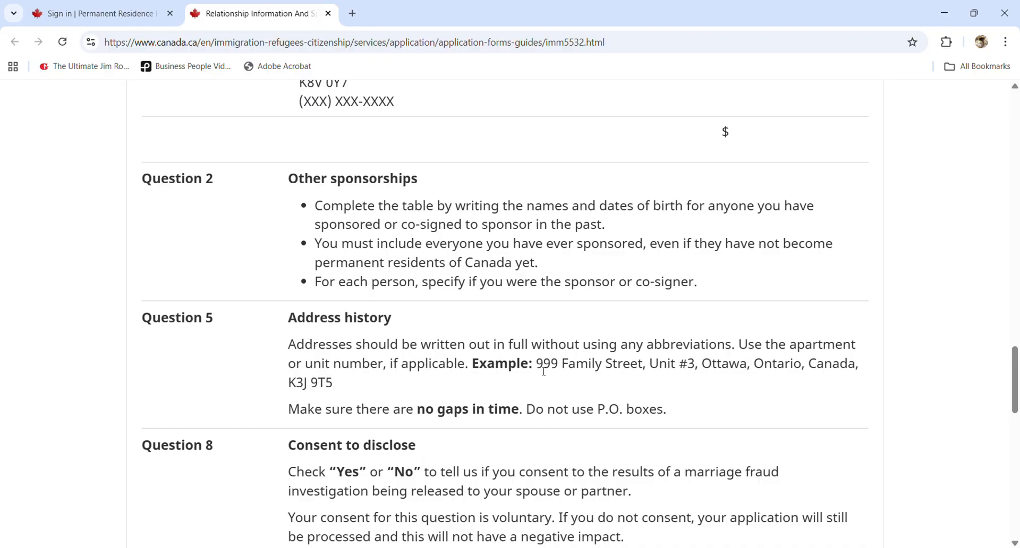
pyautogui.moveTo(536, 372); pyautogui.dragTo(696, 370)
pyautogui.click(695, 370)
pyautogui.doubleClick(727, 373)
pyautogui.doubleClick(773, 372)
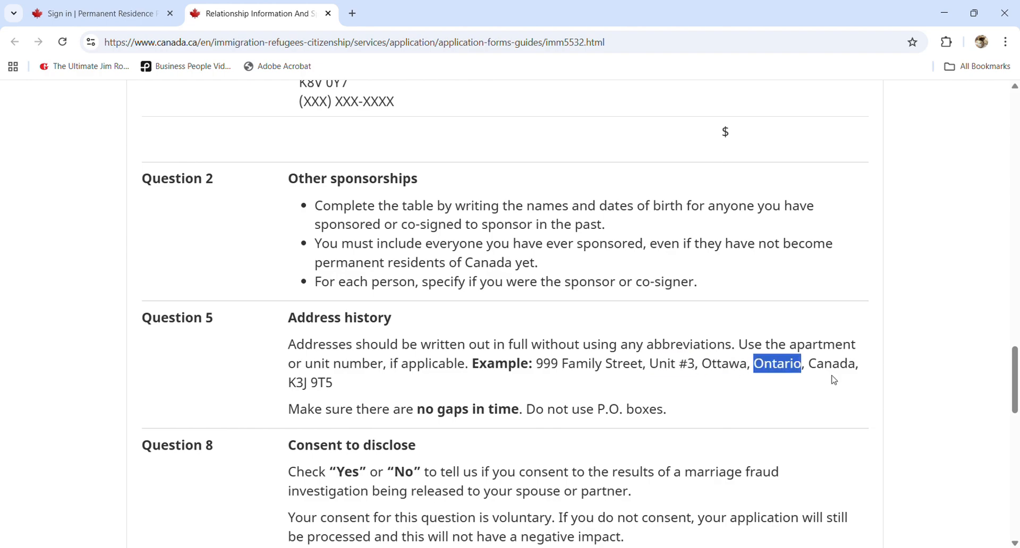
pyautogui.click(835, 372)
pyautogui.doubleClick(835, 372)
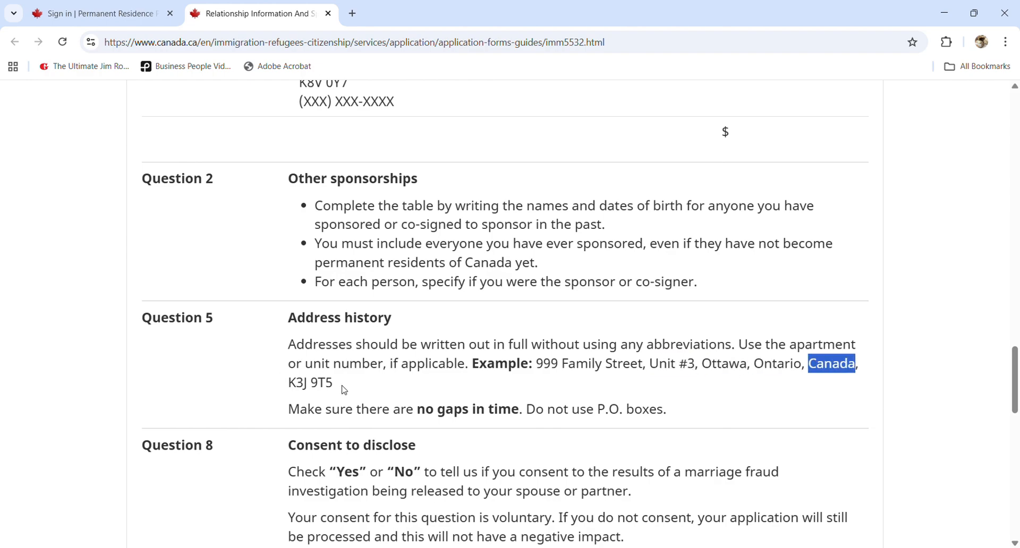
pyautogui.moveTo(341, 386); pyautogui.dragTo(520, 414)
pyautogui.click(523, 414)
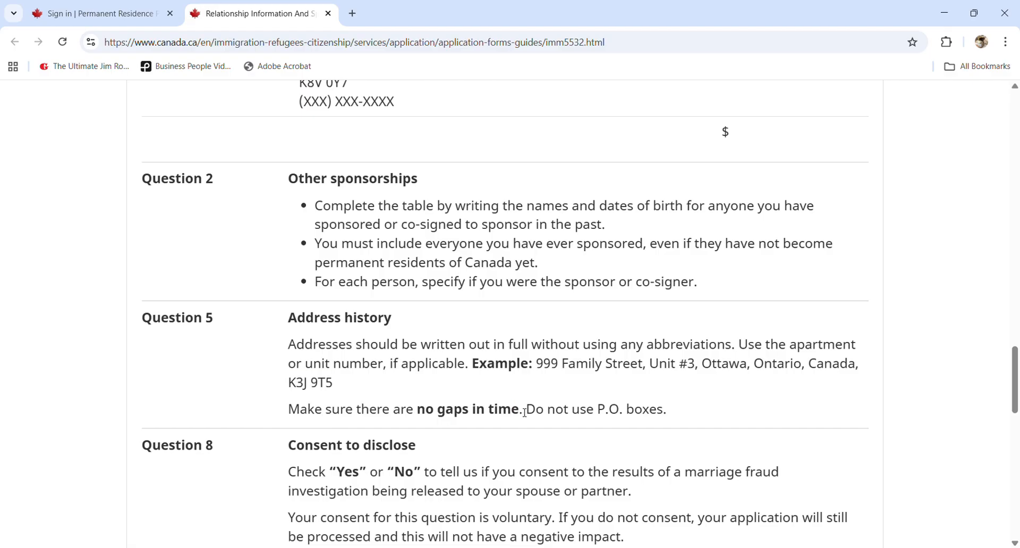
# - Switch back to the form and review the filled-in address history table against the past-five-years requirement
pyautogui.click(943, 17)
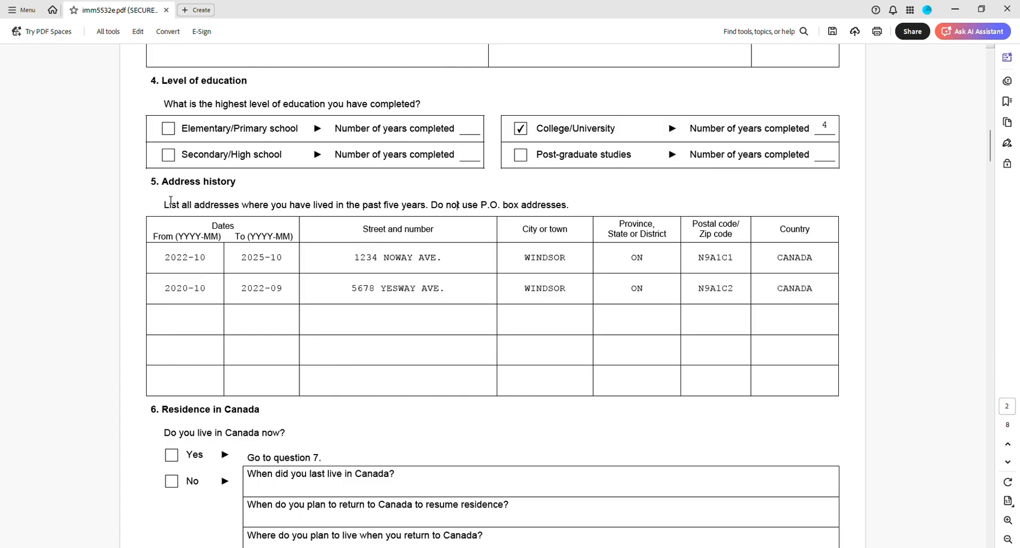
pyautogui.moveTo(362, 205); pyautogui.dragTo(417, 207)
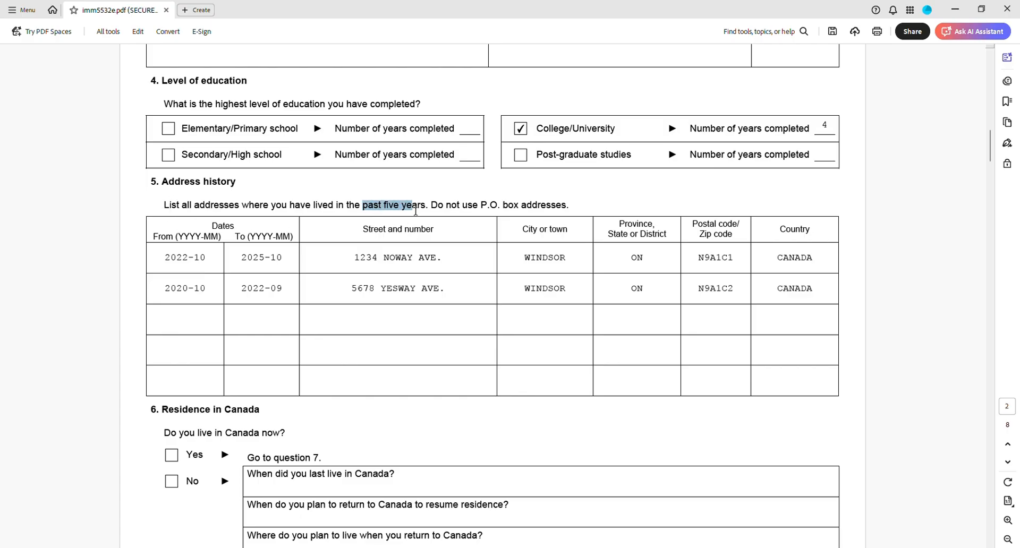
pyautogui.click(418, 207)
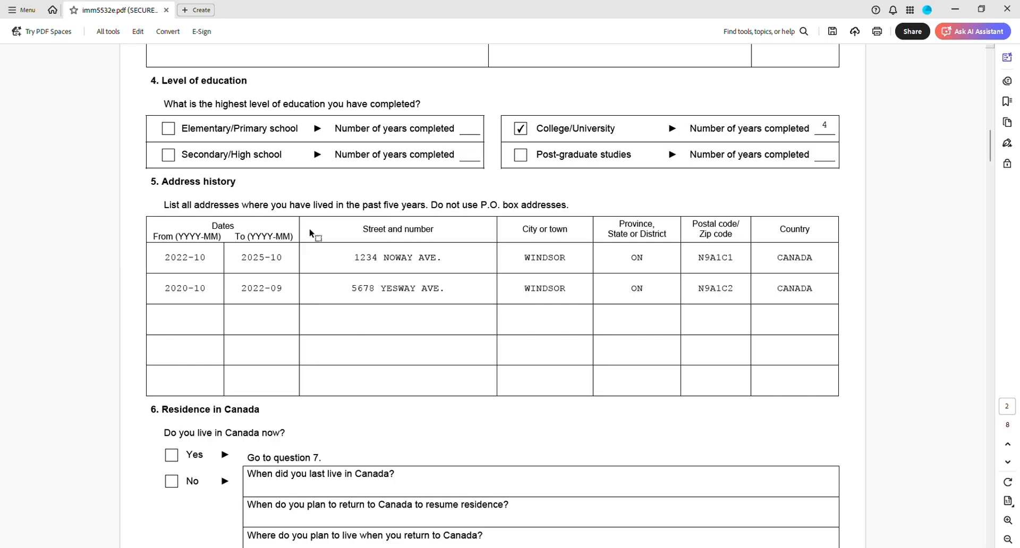
# - Answer Yes to question 6 about currently living in Canada
pyautogui.scroll(-8, 306, 254)
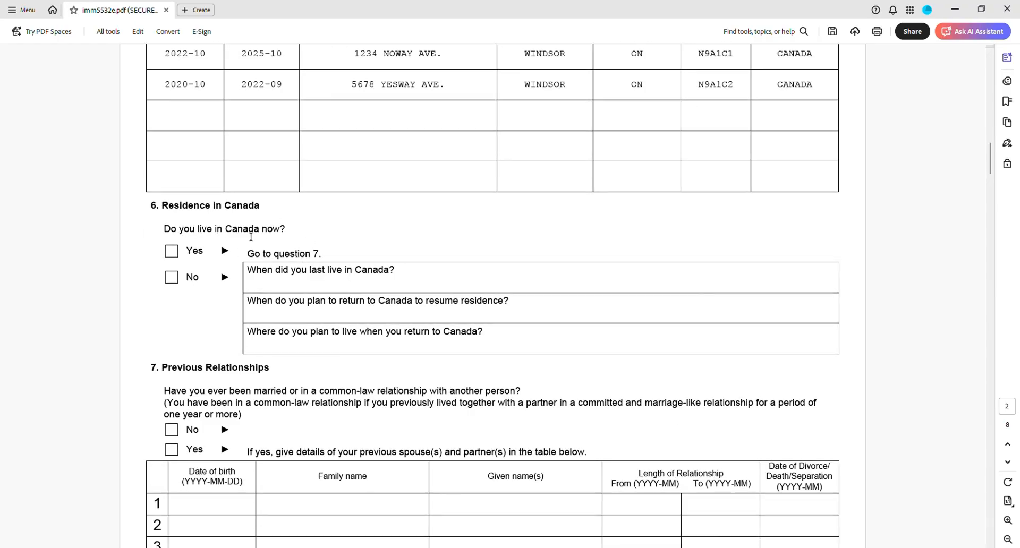
pyautogui.click(176, 249)
pyautogui.moveTo(165, 233); pyautogui.dragTo(265, 227)
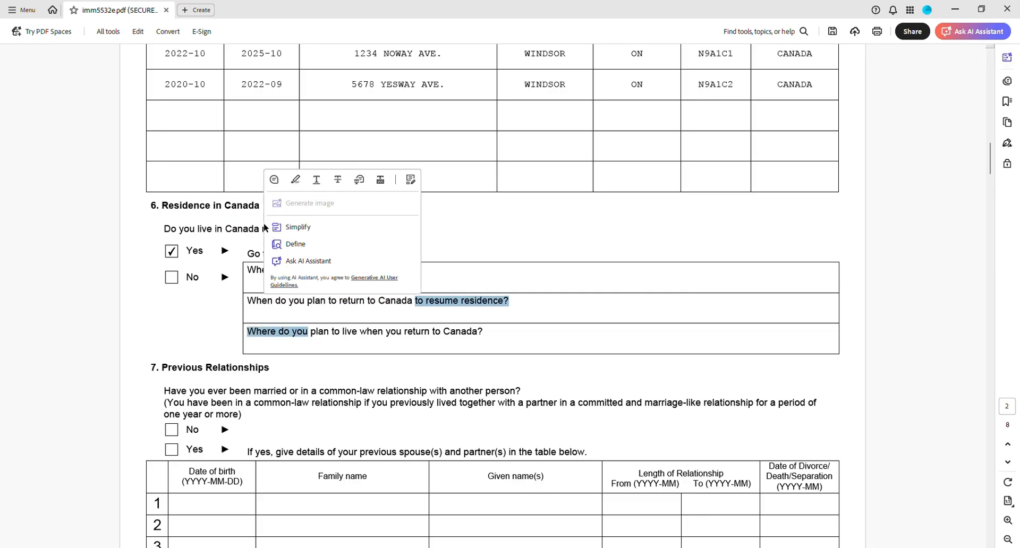
pyautogui.click(243, 233)
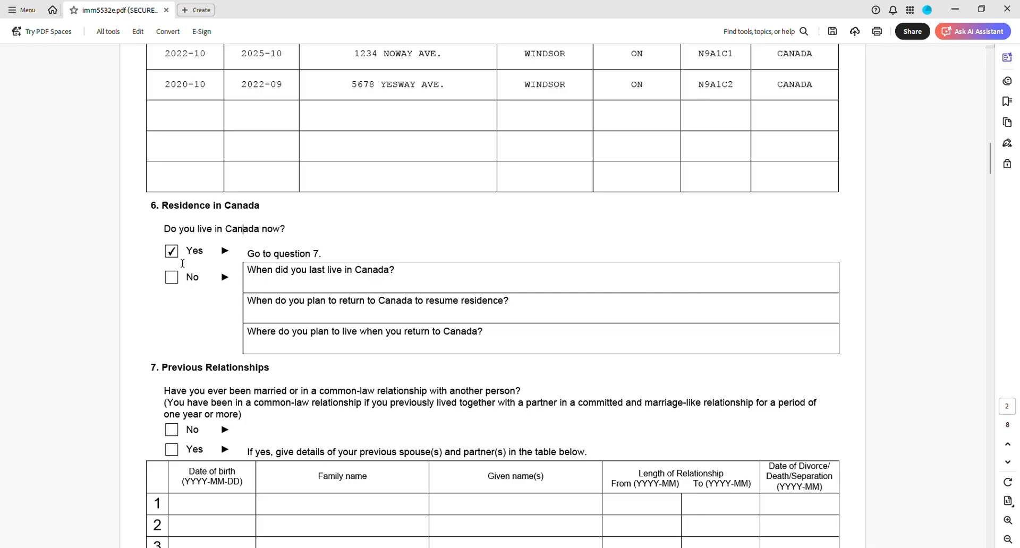
# - Try No as the answer to question 6 on residence in Canada, and set it back to Yes
pyautogui.click(176, 280)
pyautogui.click(194, 253)
pyautogui.scroll(-1, 265, 335)
pyautogui.scroll(3, 203, 394)
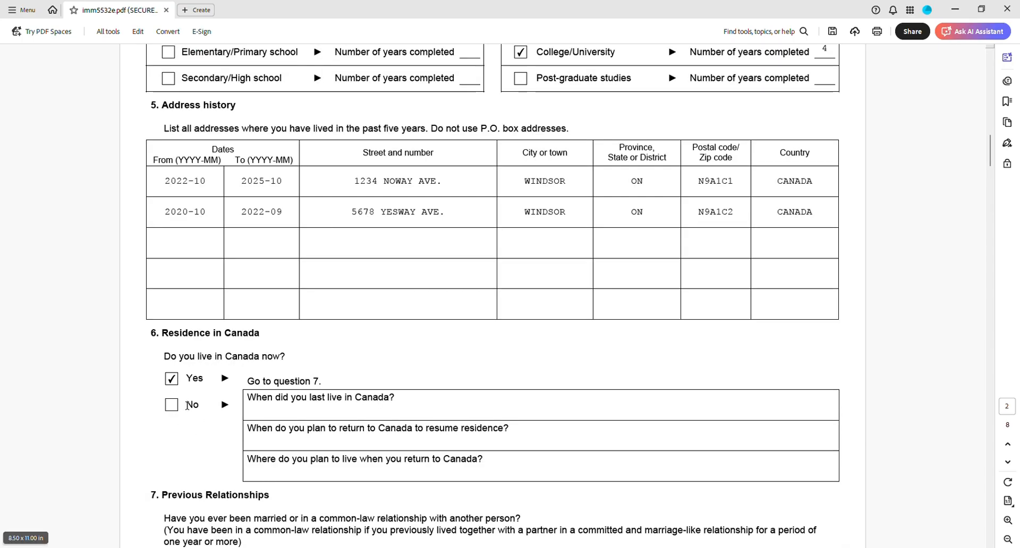
pyautogui.click(171, 405)
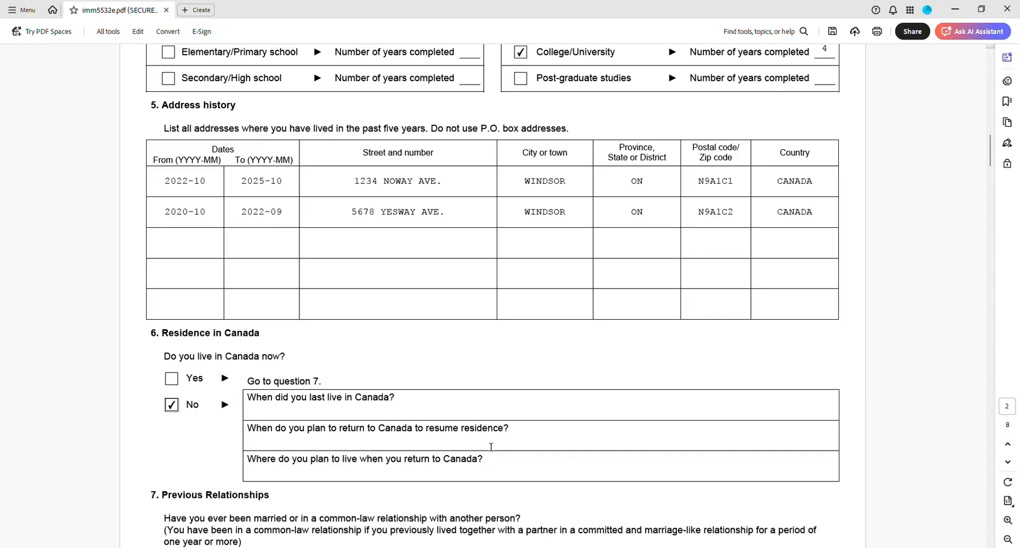
pyautogui.click(173, 379)
# - Answer No to question 7 about previous marriages or common-law relationships
pyautogui.scroll(-3, 264, 333)
pyautogui.scroll(-1, 265, 333)
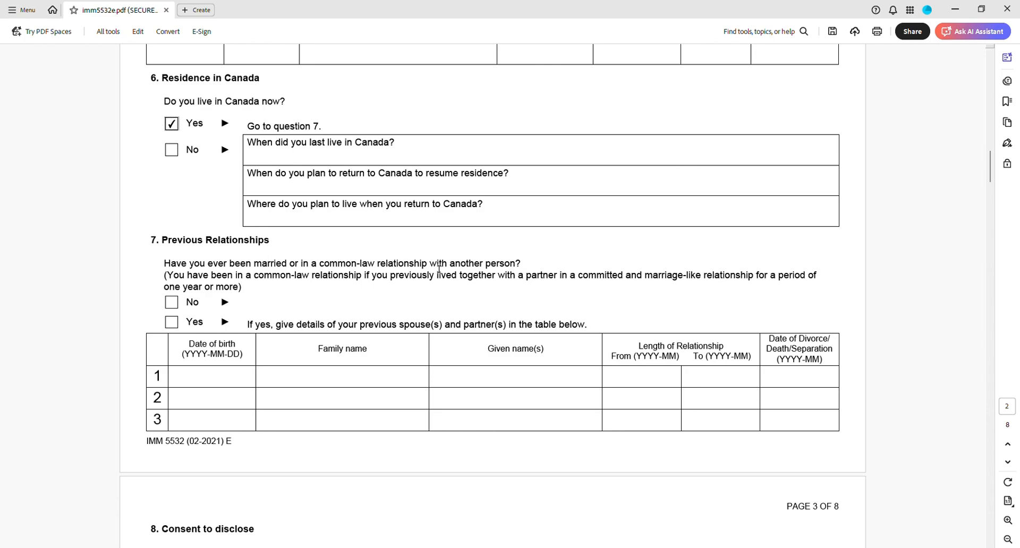
pyautogui.click(173, 303)
pyautogui.scroll(-3, 205, 321)
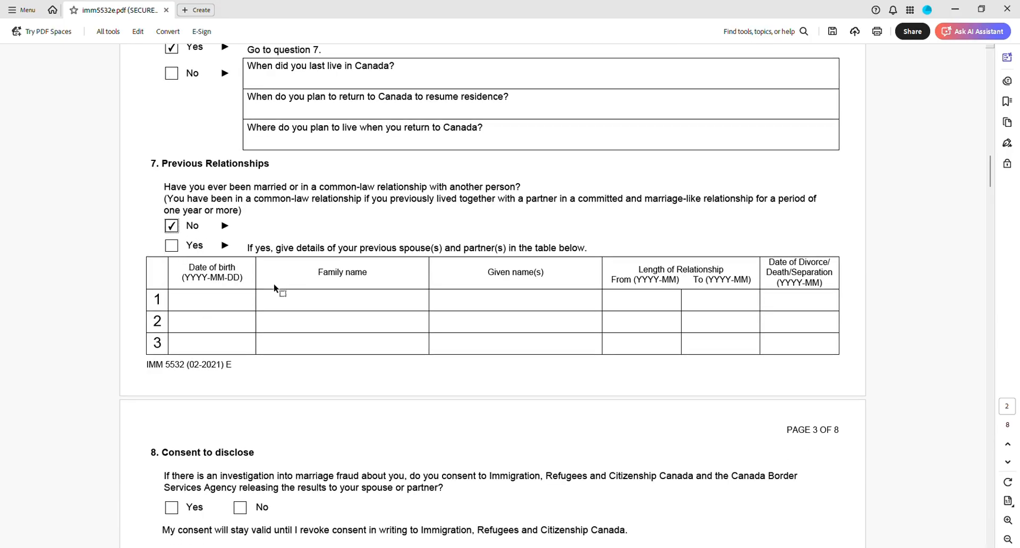
# - Compare the consent options in question 8 and answer Yes to releasing marriage fraud investigation results to the spouse or partner
pyautogui.scroll(-5, 362, 304)
pyautogui.click(172, 303)
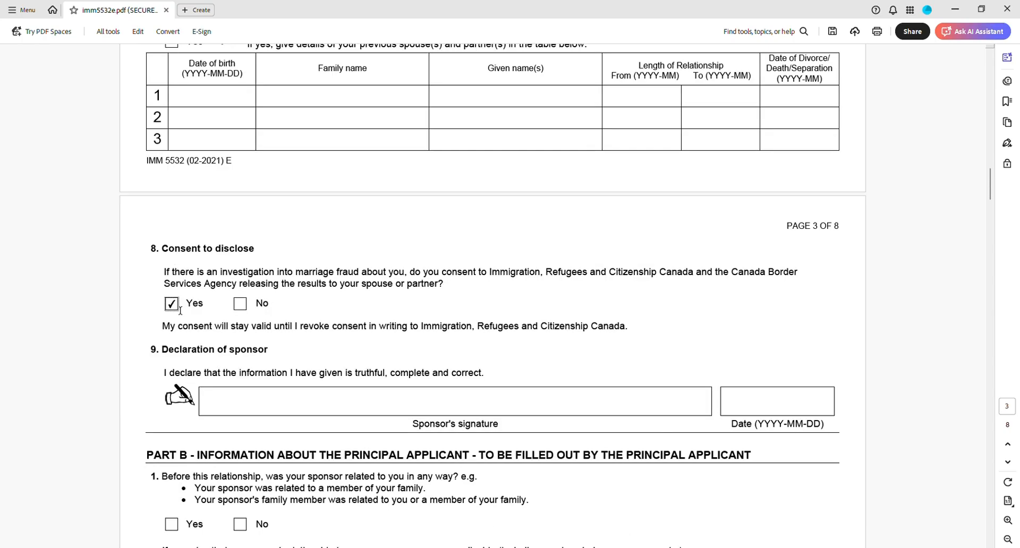
pyautogui.click(241, 305)
pyautogui.click(173, 305)
pyautogui.click(176, 308)
pyautogui.click(240, 305)
pyautogui.click(171, 305)
# - Switch to the web guide and review the Question 8 instructions on consent to disclose
pyautogui.hotkey('alt', 'Tab')
pyautogui.moveTo(142, 194); pyautogui.dragTo(262, 200)
pyautogui.click(304, 205)
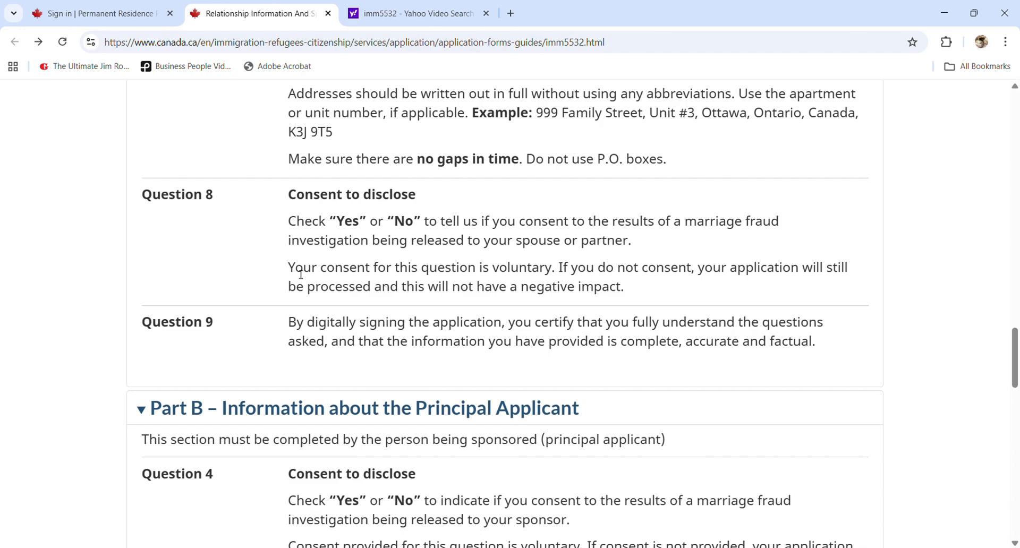
# - Examine the guide's Question 8 note on voluntary consent and the effect of refusing it on the application
pyautogui.moveTo(296, 273); pyautogui.dragTo(556, 278)
pyautogui.click(577, 276)
pyautogui.moveTo(698, 271); pyautogui.dragTo(706, 287)
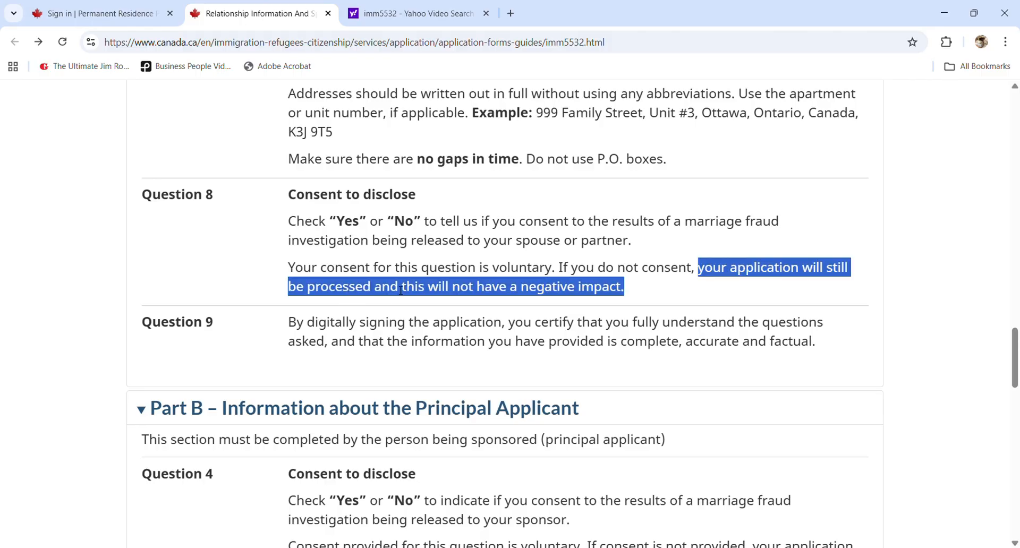
pyautogui.click(452, 285)
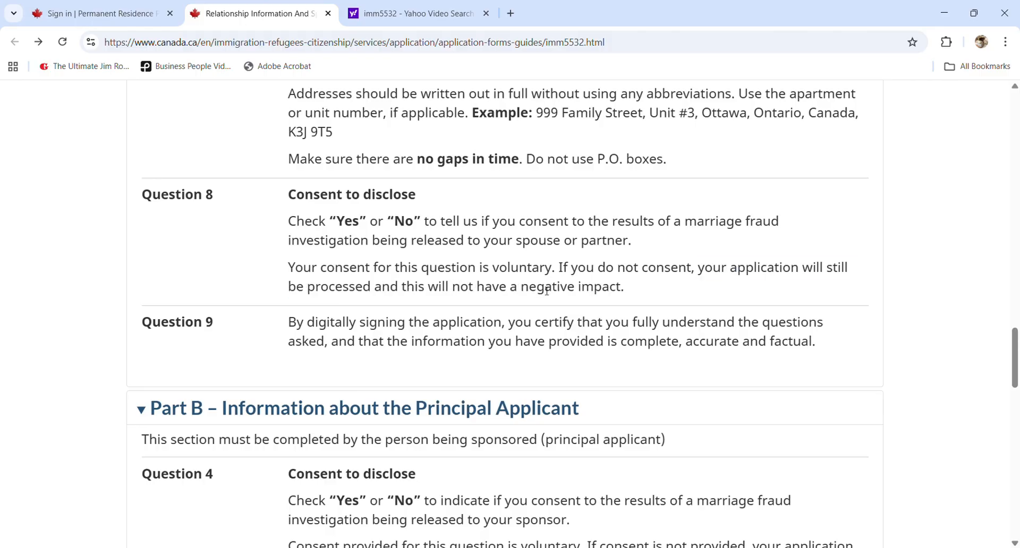
# - Switch back to the PDF form and review the signature field of the sponsor's declaration in question 9
pyautogui.hotkey('alt', 'Tab')
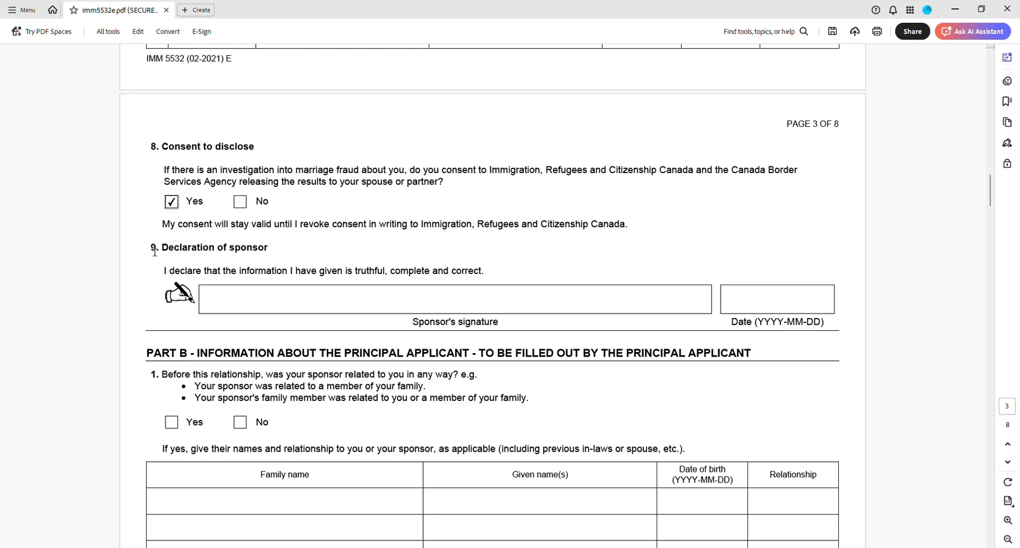
pyautogui.moveTo(150, 248); pyautogui.dragTo(261, 255)
pyautogui.click(260, 254)
pyautogui.click(475, 307)
pyautogui.scroll(-2, 373, 304)
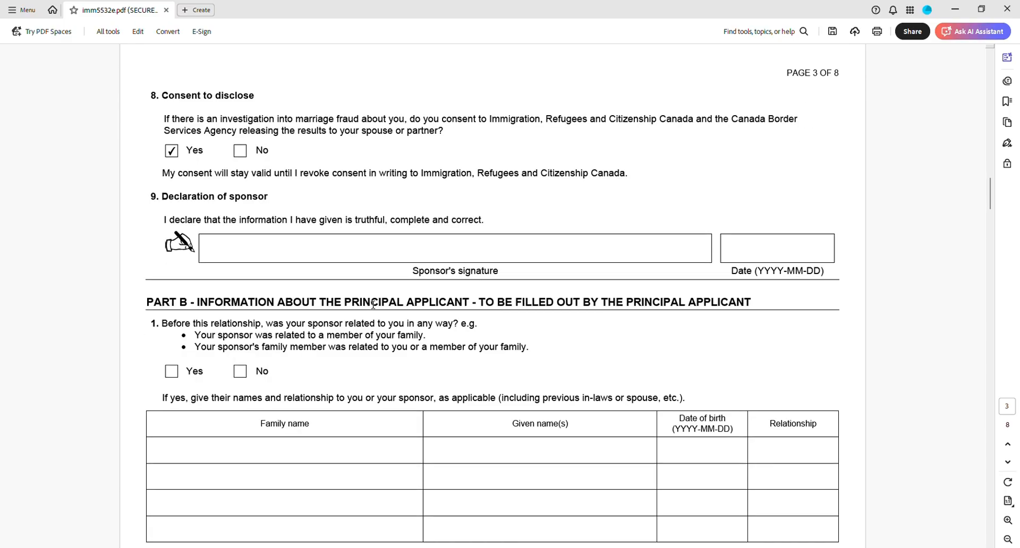
pyautogui.scroll(2, 373, 304)
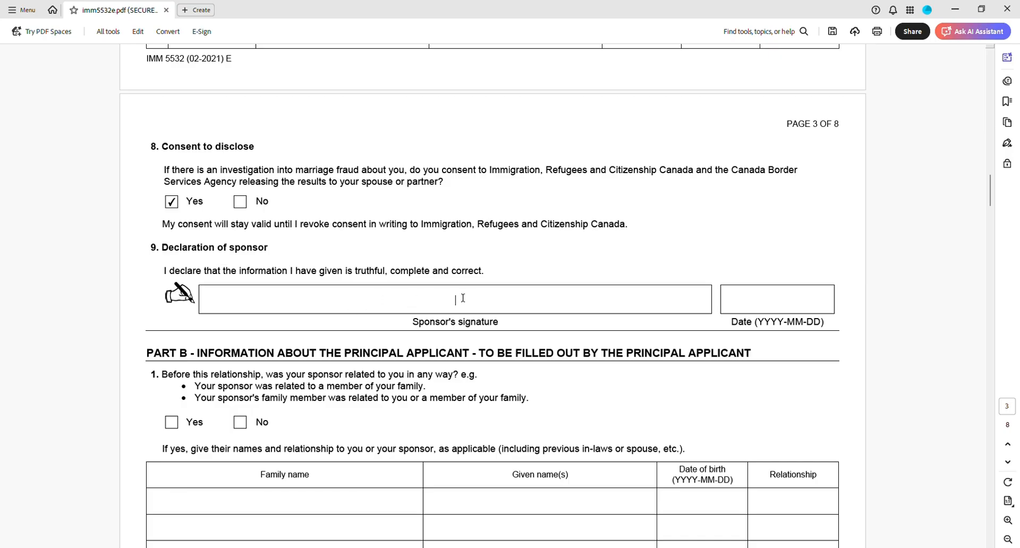
pyautogui.scroll(-2, 445, 268)
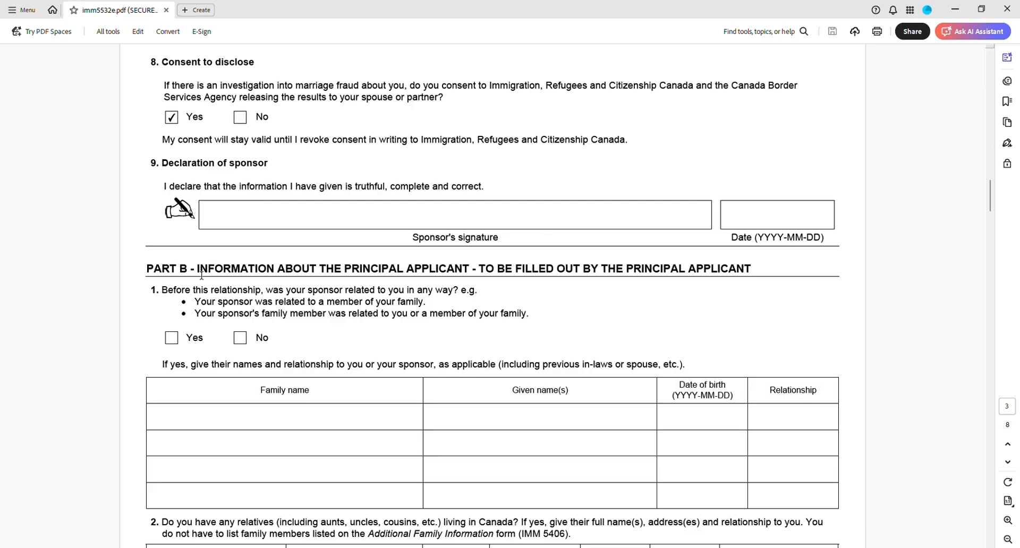
# - Review the Part B heading and answer No to question 1 about being related to the sponsor before the relationship
pyautogui.moveTo(201, 273); pyautogui.dragTo(462, 270)
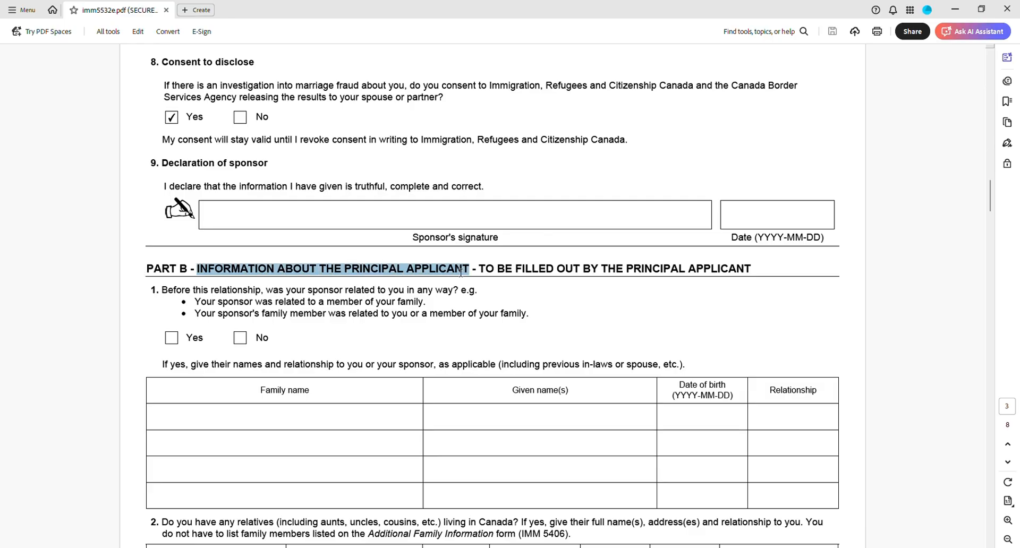
pyautogui.click(462, 271)
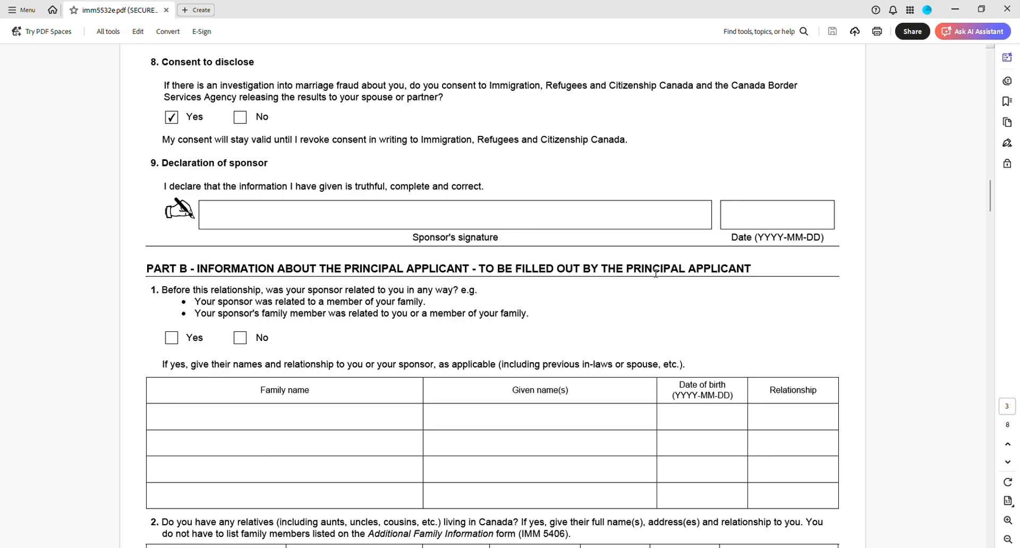
pyautogui.scroll(-2, 521, 319)
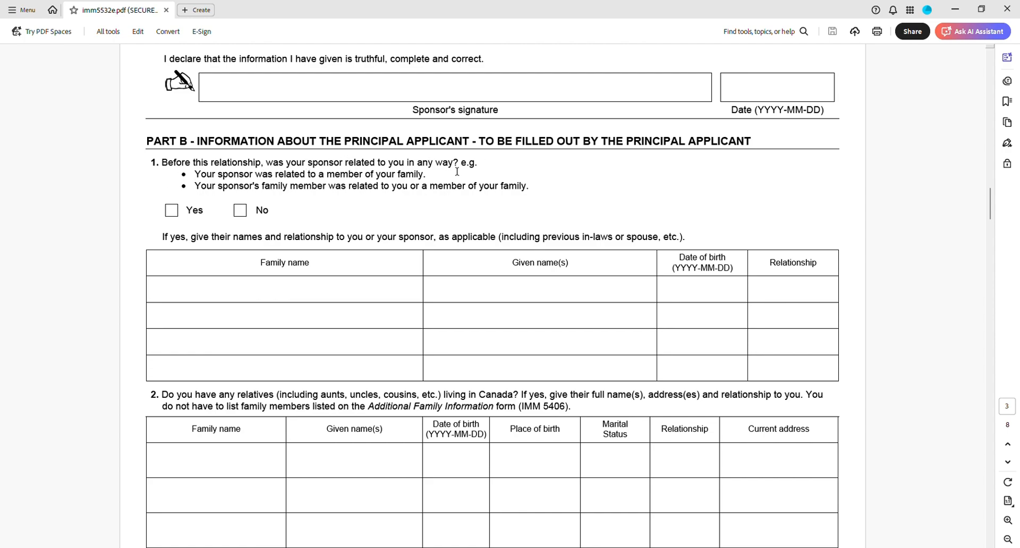
pyautogui.click(240, 210)
pyautogui.click(272, 295)
pyautogui.scroll(-4, 265, 266)
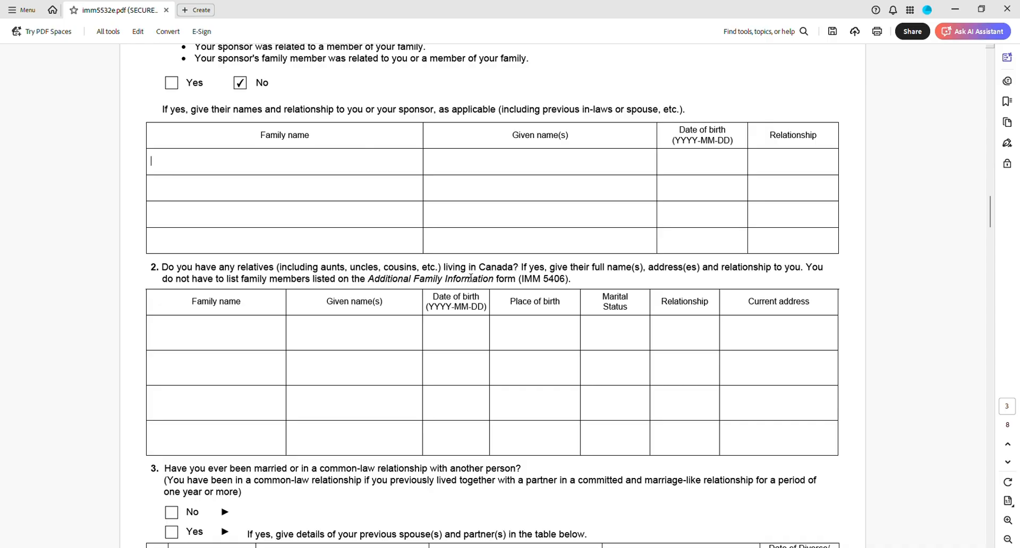
# - Enter N/A as the first family name in Part B question 2 about relatives living in Canada
pyautogui.press('Tab')
pyautogui.tripleClick(298, 195)
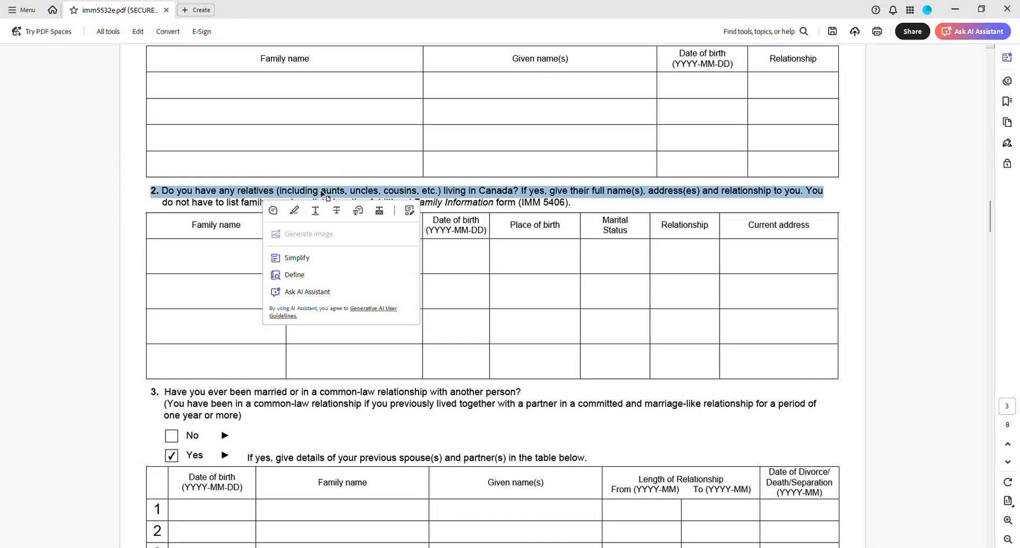
pyautogui.click(329, 195)
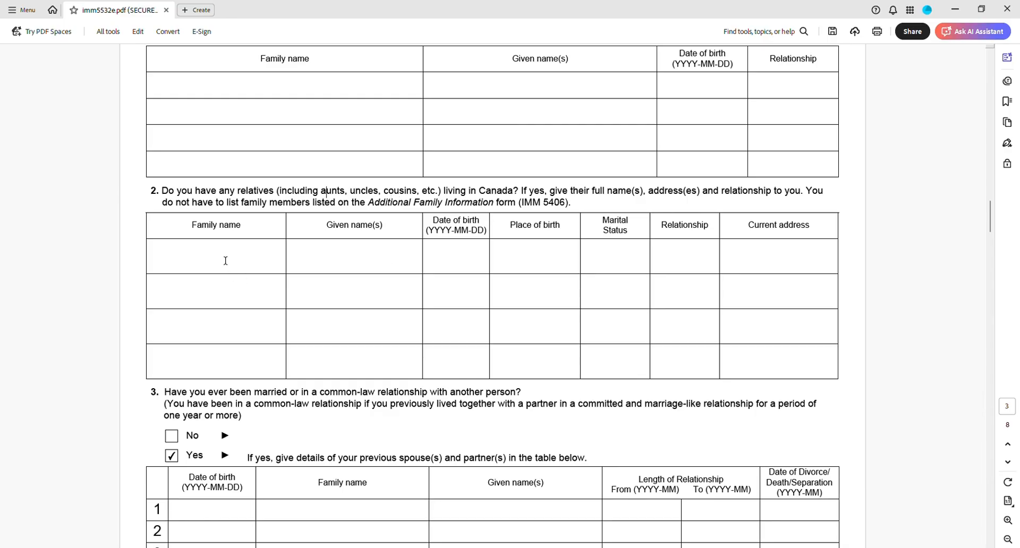
pyautogui.click(250, 268)
pyautogui.write('N/A')
pyautogui.scroll(-3, 306, 223)
pyautogui.scroll(-1, 307, 224)
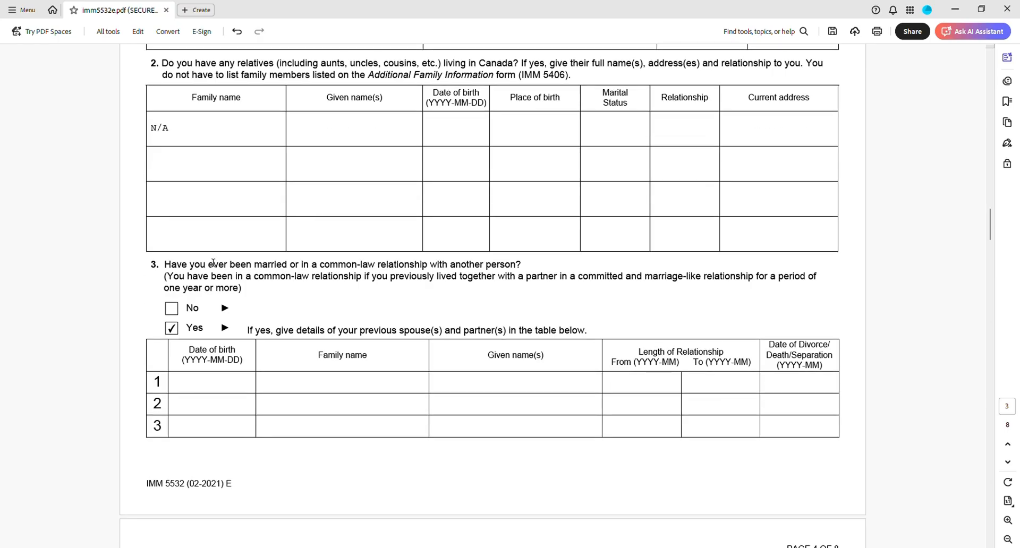
# - Try No as the answer to Part B question 3 about previous marriages or common-law relationships
pyautogui.click(179, 333)
pyautogui.click(177, 313)
pyautogui.scroll(-4, 198, 346)
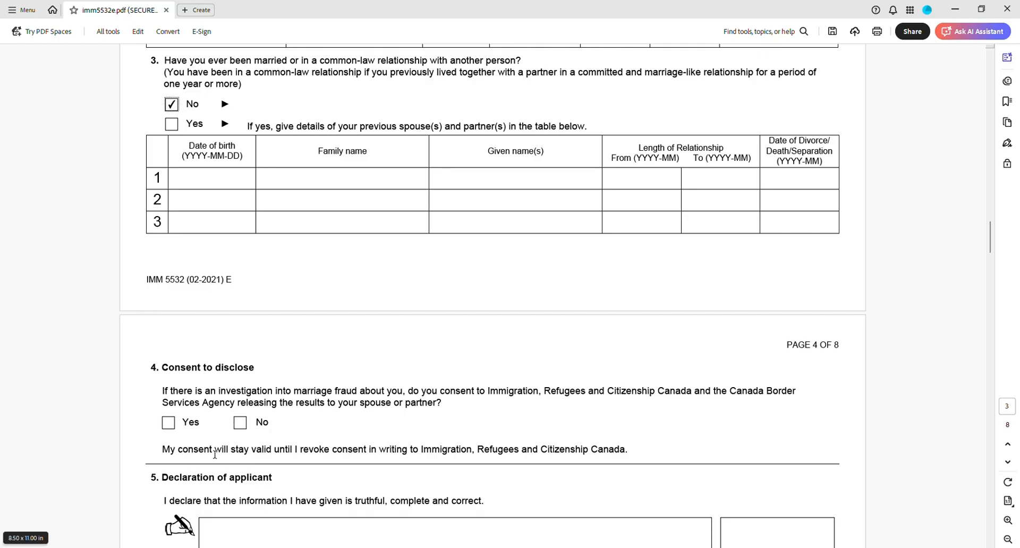
pyautogui.scroll(2, 215, 454)
pyautogui.scroll(1, 215, 454)
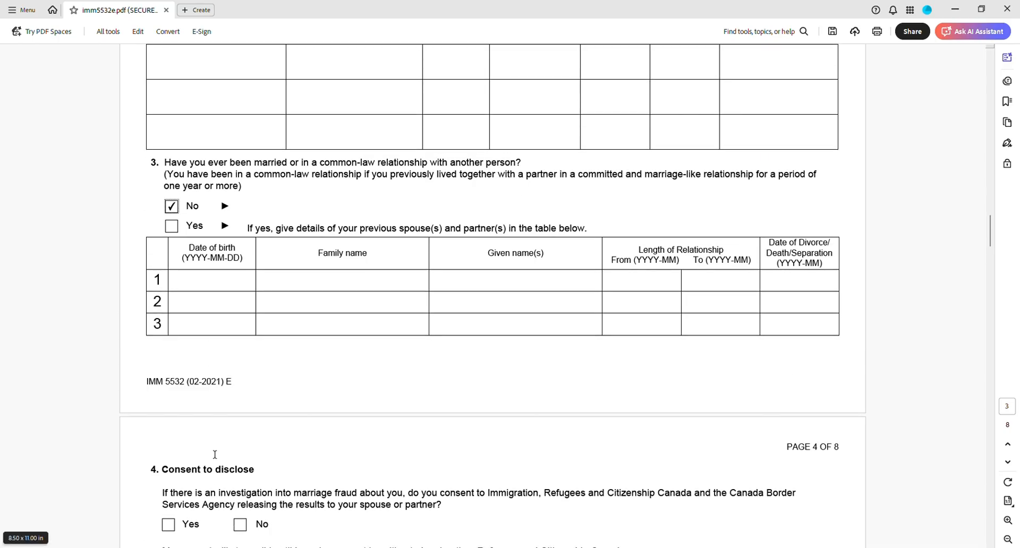
# - Answer Yes to Part B question 3 and enter the previous partner's name, date of birth, relationship period 2018-01 to 2019-01 and separation date 2019-03
pyautogui.click(172, 230)
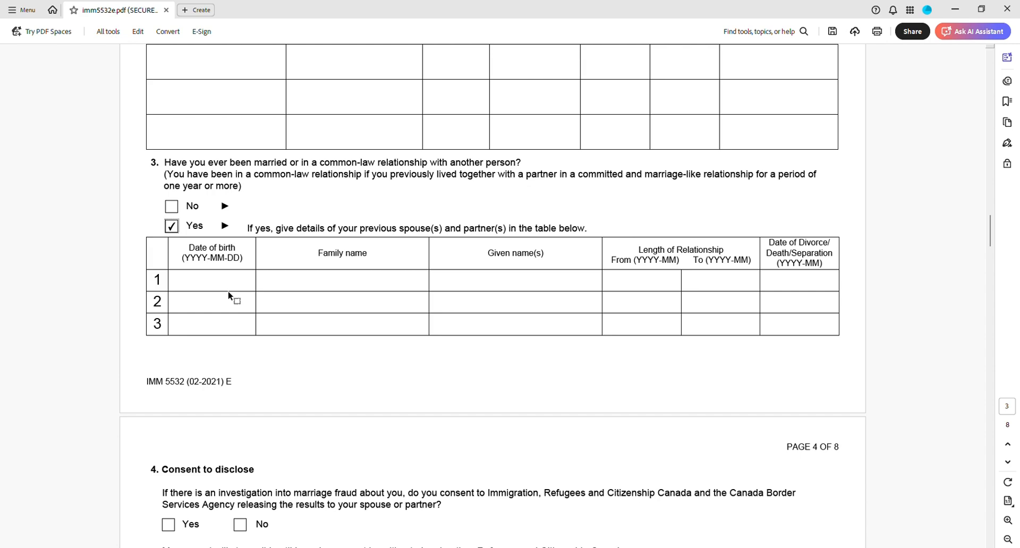
pyautogui.click(156, 168)
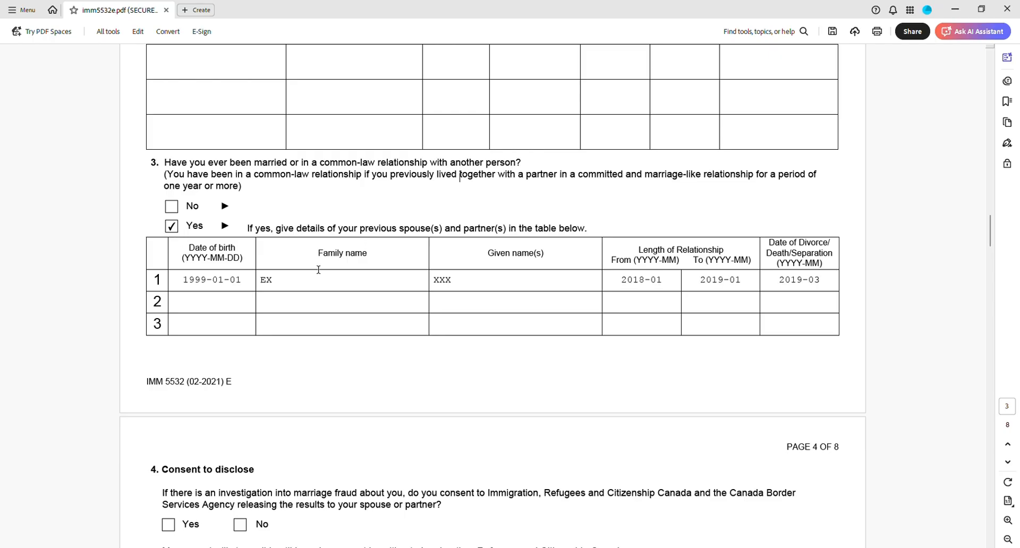
pyautogui.scroll(-1, 271, 275)
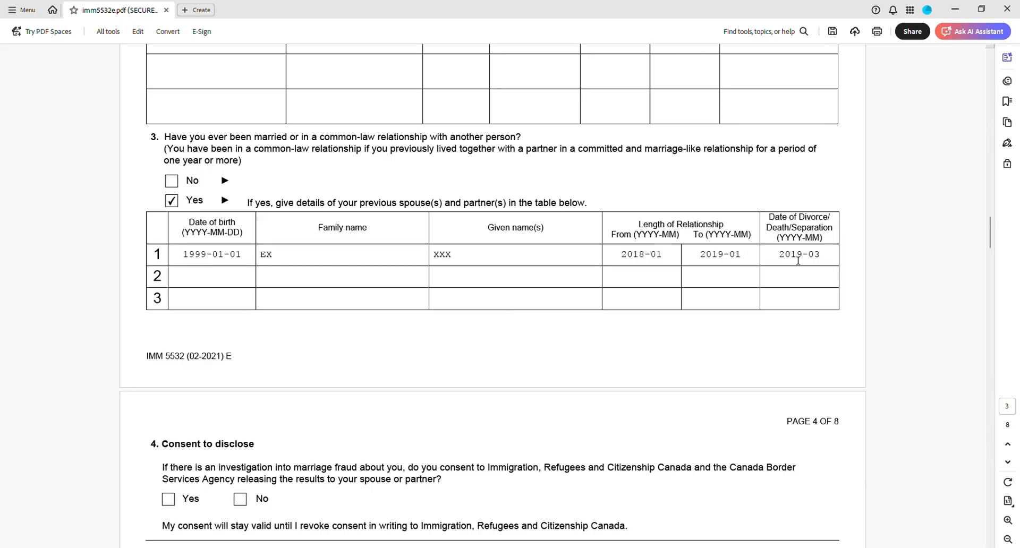
pyautogui.scroll(-2, 765, 265)
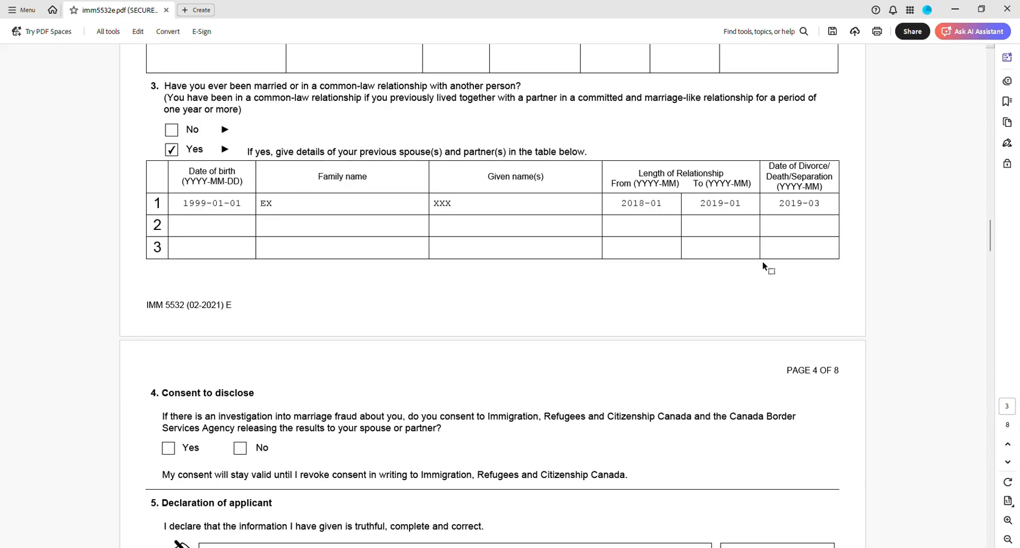
# - Answer Yes to Part B question 4 on releasing marriage fraud investigation results to the spouse or partner
pyautogui.scroll(-8, 762, 261)
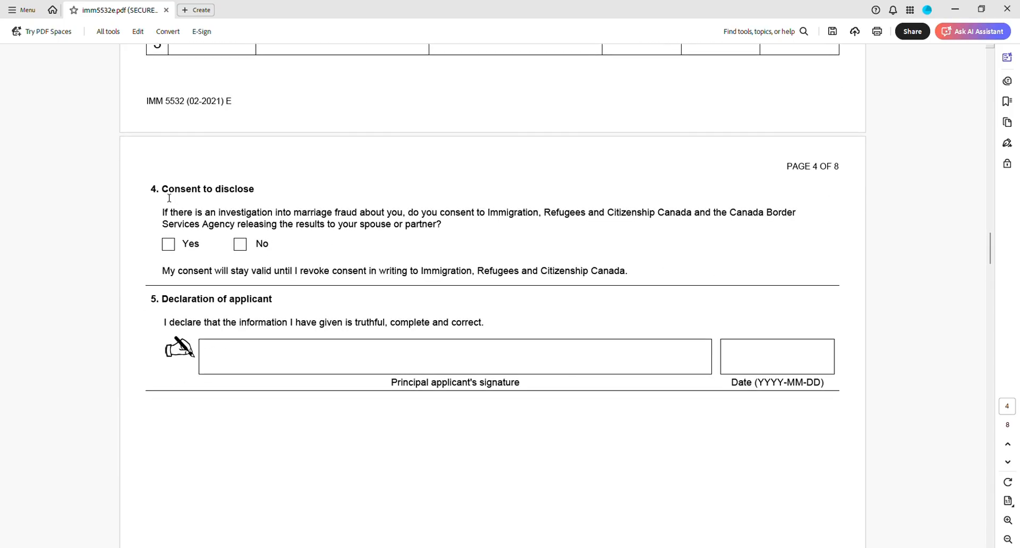
pyautogui.scroll(1, 193, 251)
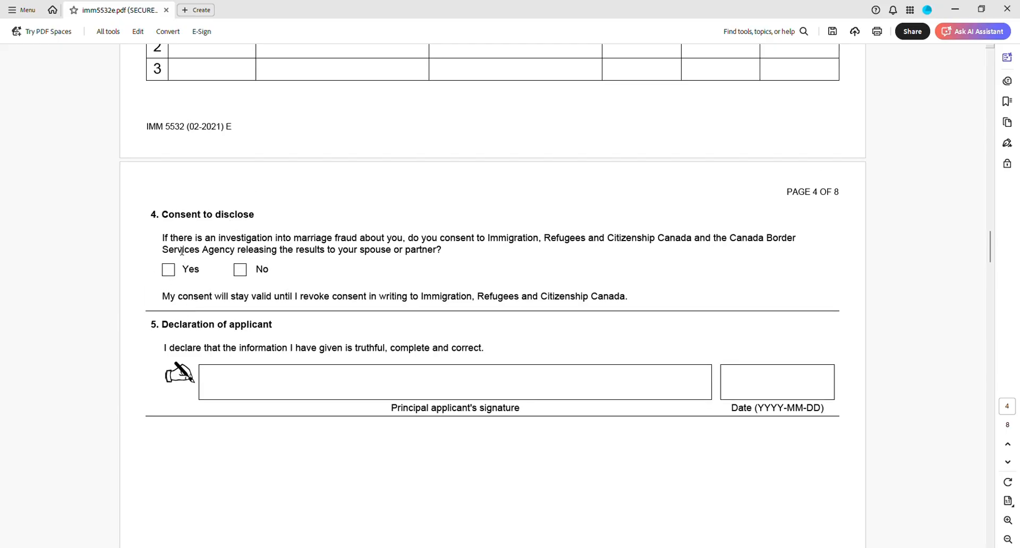
pyautogui.click(169, 271)
pyautogui.scroll(-3, 259, 327)
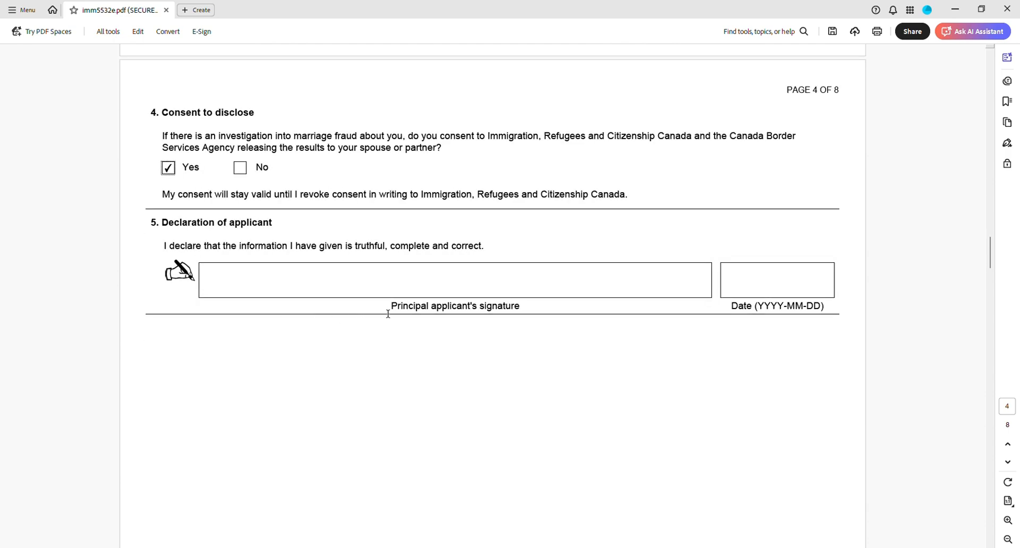
# - Review the principal applicant's signature field in the question 5 declaration
pyautogui.moveTo(391, 313); pyautogui.dragTo(520, 308)
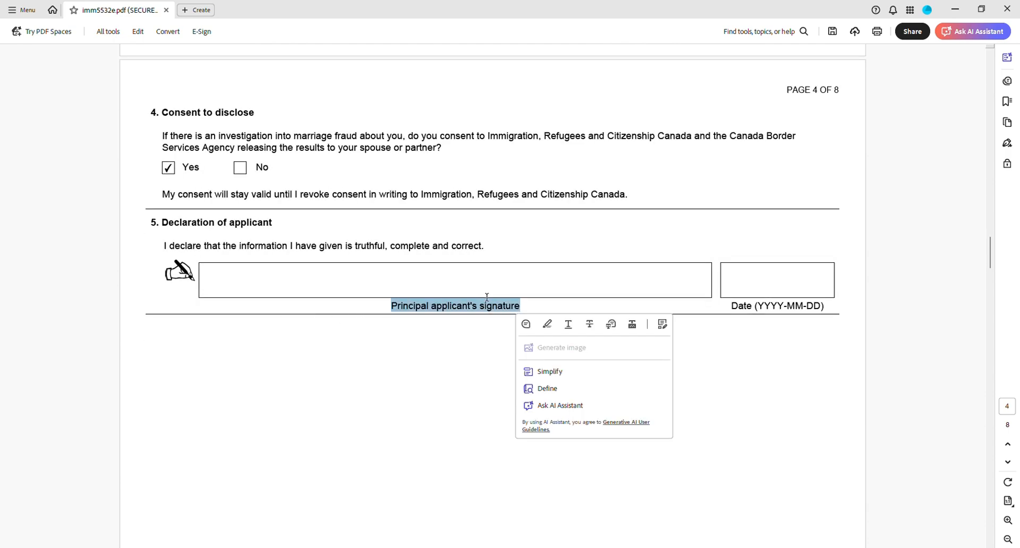
pyautogui.click(483, 289)
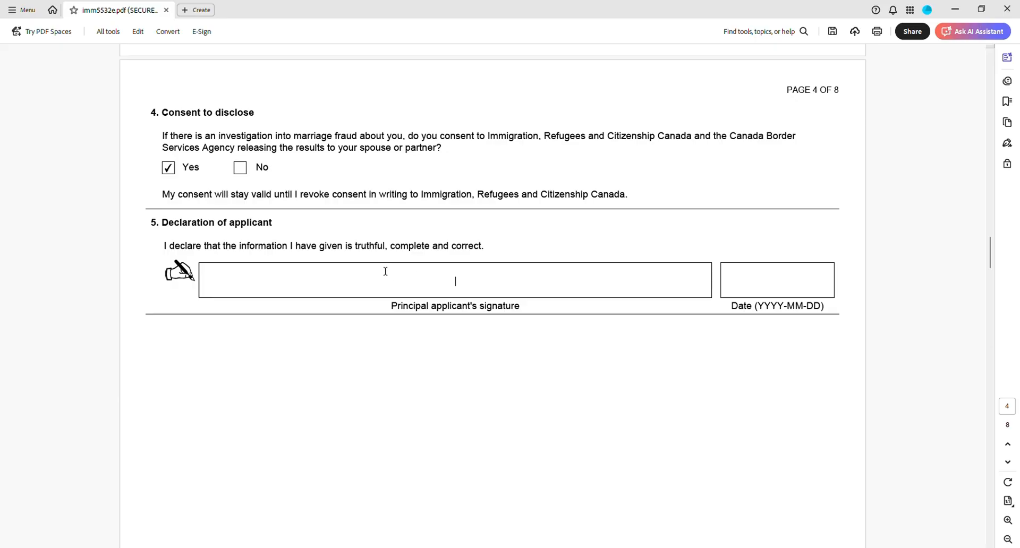
pyautogui.scroll(-1, 393, 264)
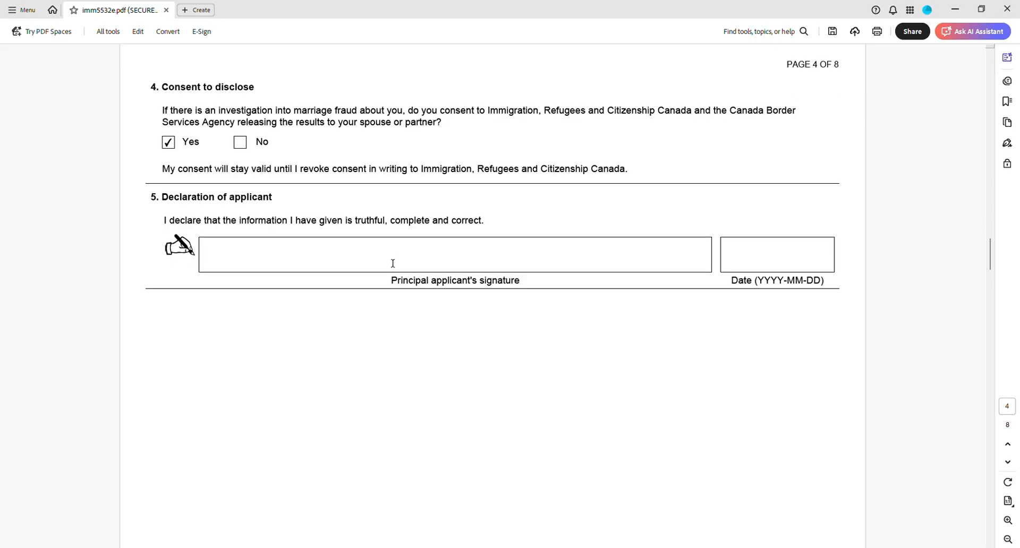
pyautogui.scroll(-5, 392, 263)
# - Go to Part C about the relationship and review question 1 on the first meeting in person
pyautogui.scroll(-20, 392, 263)
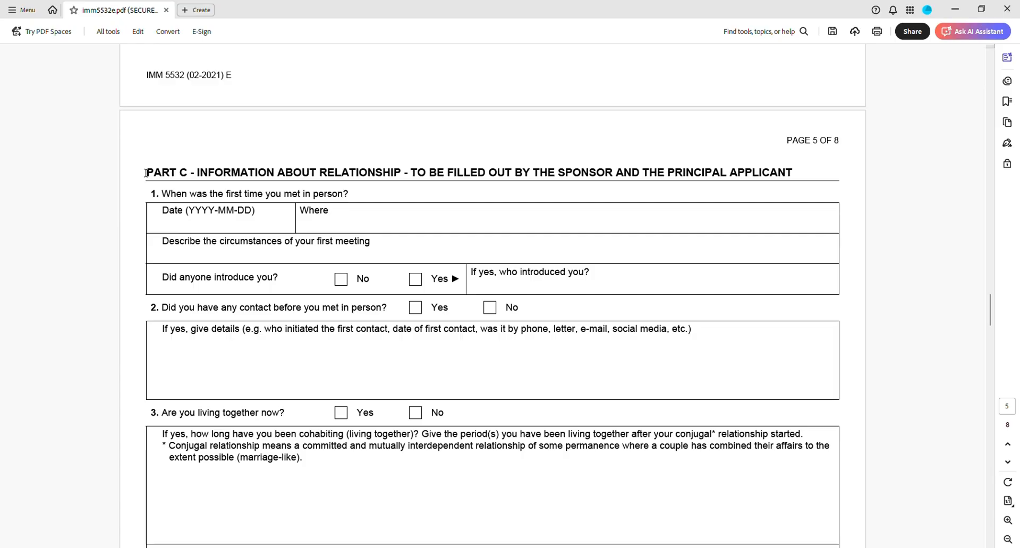
pyautogui.moveTo(147, 174); pyautogui.dragTo(218, 178)
pyautogui.click(216, 178)
pyautogui.scroll(-1, 536, 174)
pyautogui.scroll(-1, 191, 171)
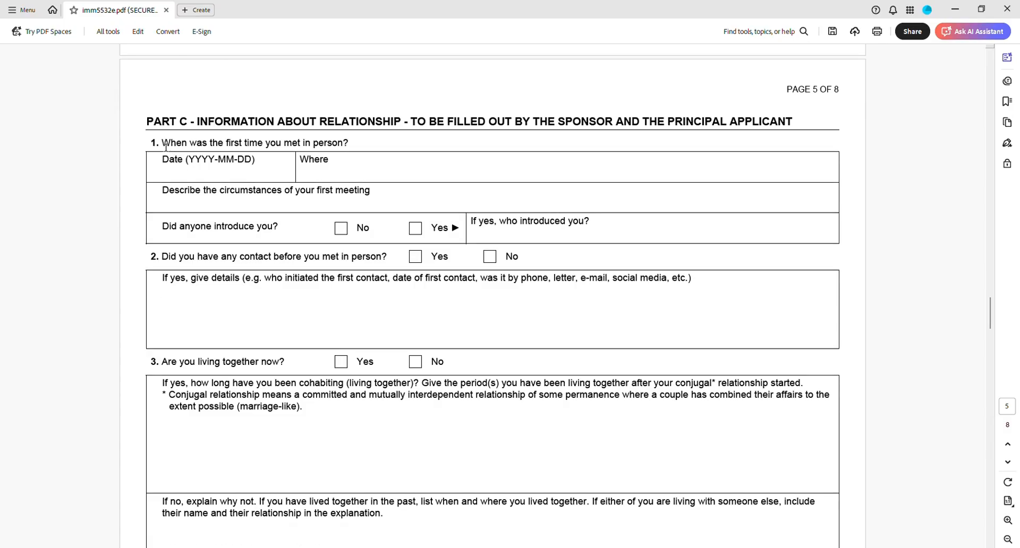
pyautogui.moveTo(162, 144); pyautogui.dragTo(356, 152)
pyautogui.click(357, 153)
pyautogui.scroll(-1, 513, 176)
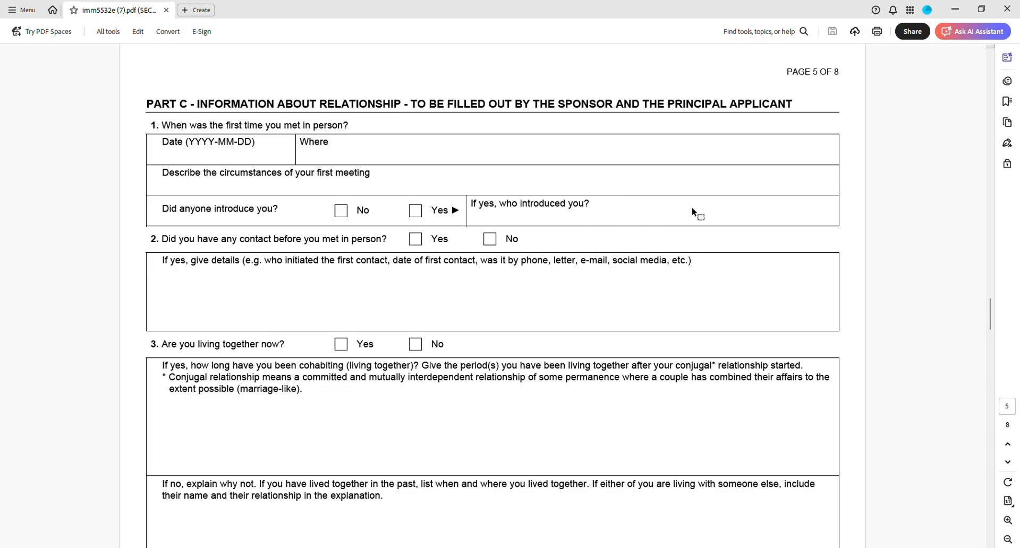
# - In Part C, answer No to being introduced, Yes to contact before meeting in person, and Yes to living together now
pyautogui.click(341, 210)
pyautogui.click(416, 240)
pyautogui.scroll(-1, 276, 255)
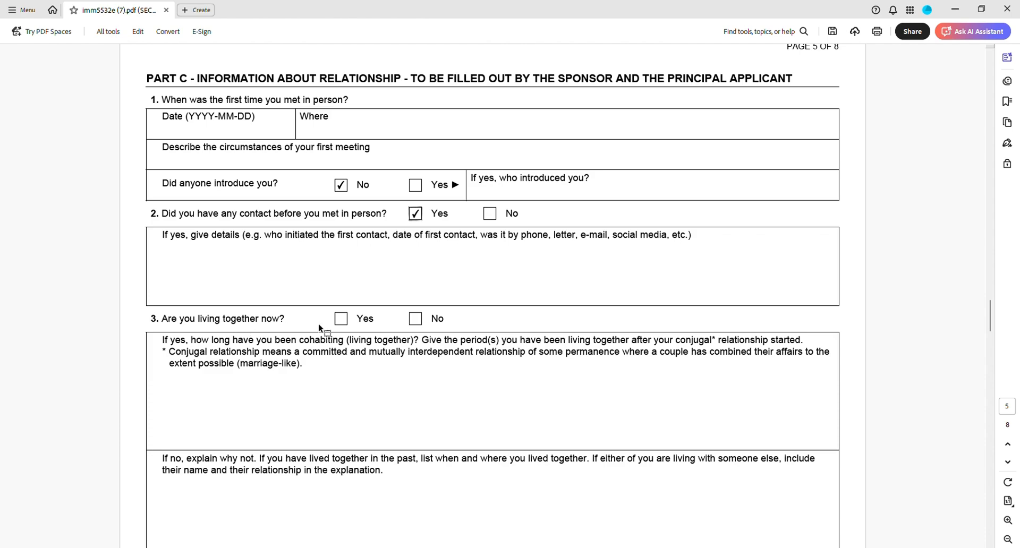
pyautogui.click(342, 321)
# - Fill in the first meeting in question 1 with date 2019-12-01, place HANOI and circumstances "XMAS..."
pyautogui.click(190, 138)
pyautogui.write('20191')
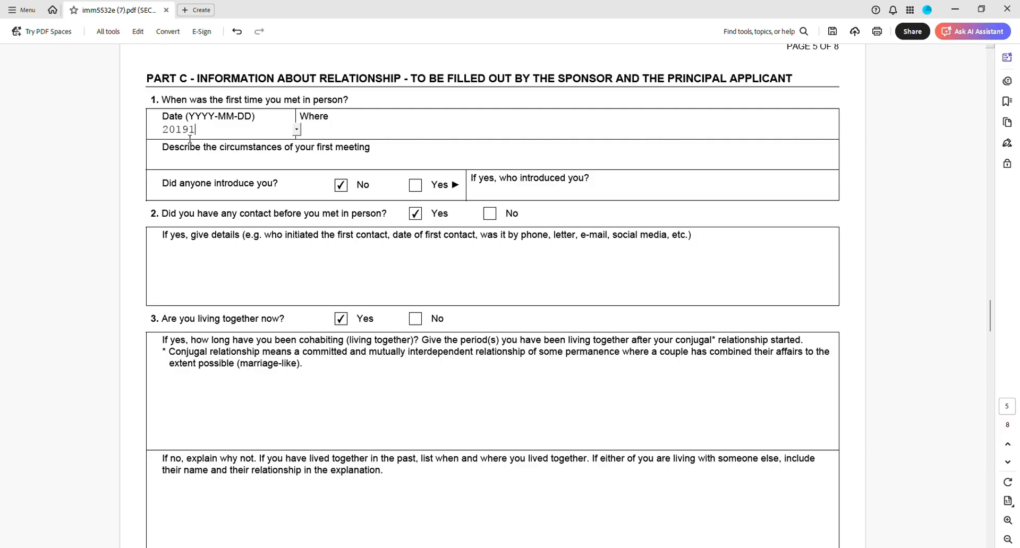
pyautogui.write('201')
pyautogui.click(313, 133)
pyautogui.write('HANOI')
pyautogui.click(295, 165)
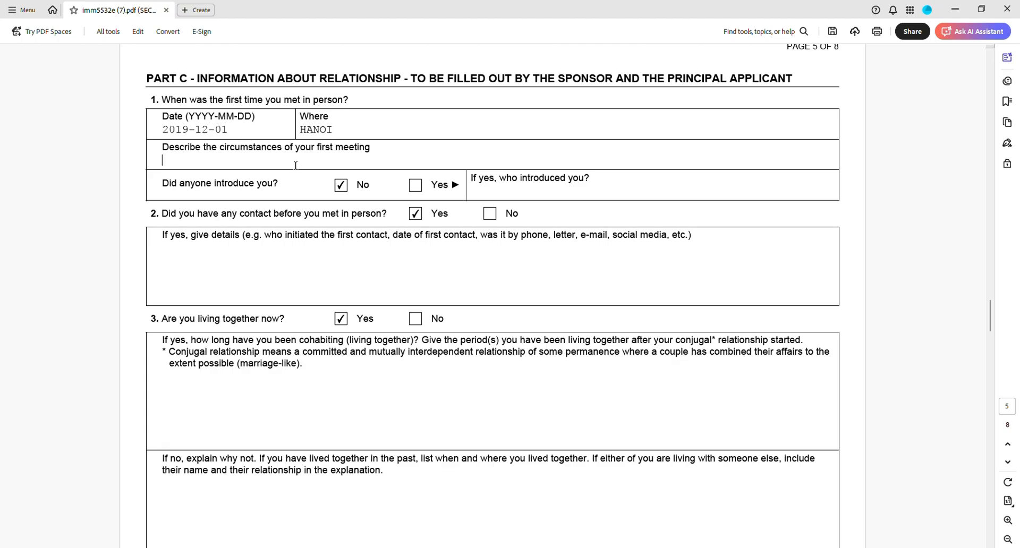
pyautogui.write('XMAS...')
# - Enter "2025-05-01S" as the cohabitation period in Part C question 3 and continue to question 4
pyautogui.scroll(-1, 301, 171)
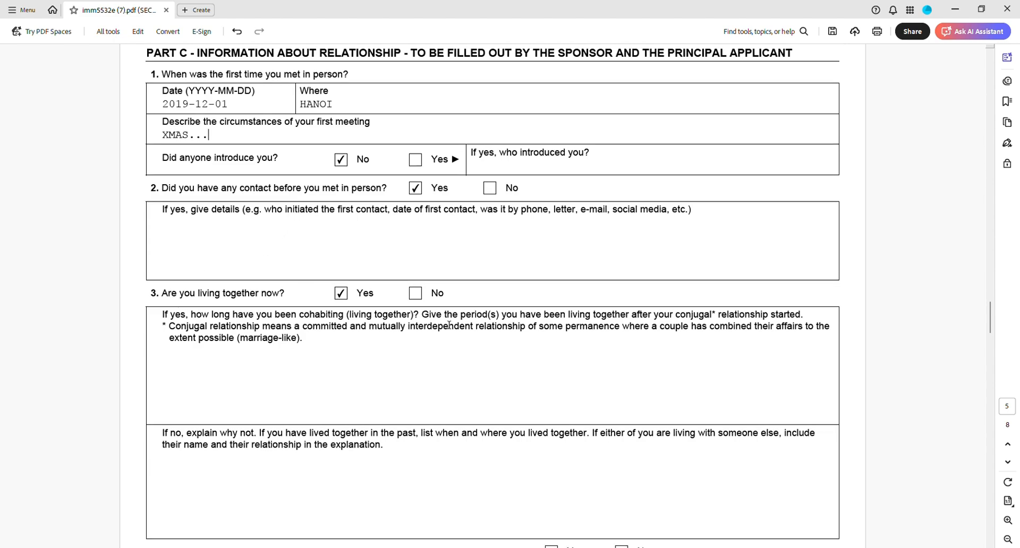
pyautogui.scroll(-1, 380, 313)
pyautogui.scroll(-2, 375, 312)
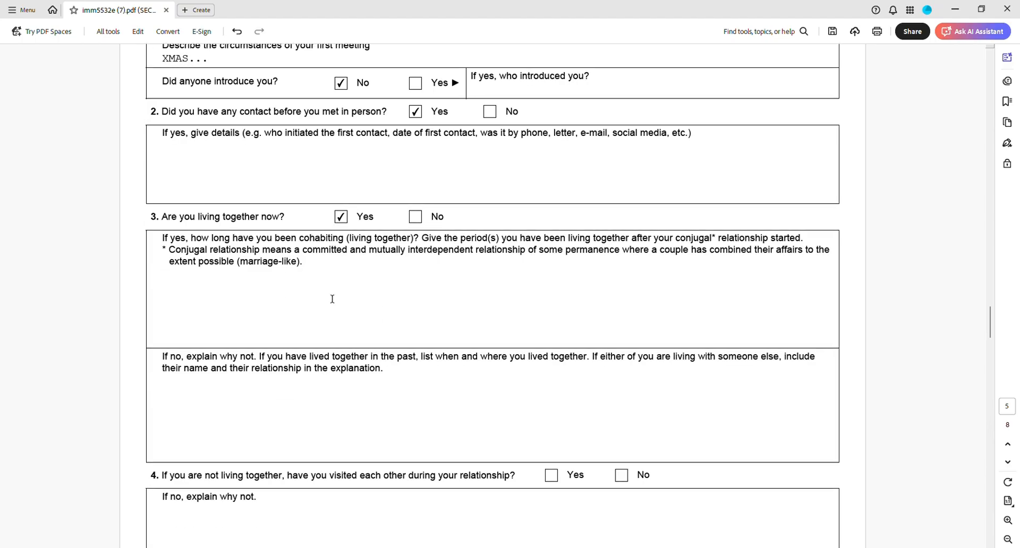
pyautogui.click(212, 282)
pyautogui.write('2025-05-01')
pyautogui.scroll(-3, 288, 279)
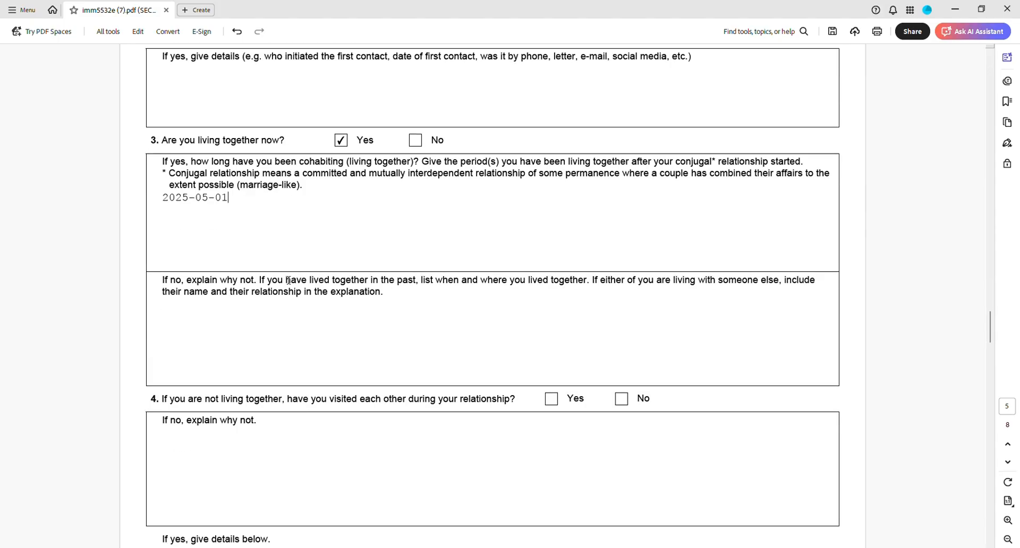
pyautogui.write('S')
pyautogui.click(278, 294)
pyautogui.scroll(-5, 277, 294)
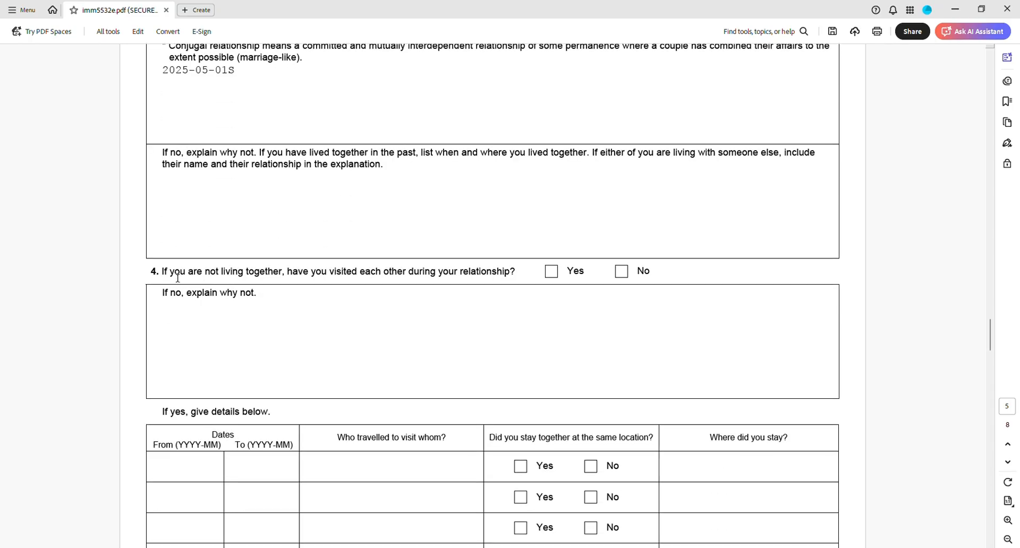
# - Review Part C questions 4 to 9, from visits and communication to the ceremonies and who attended them
pyautogui.scroll(-1, 178, 277)
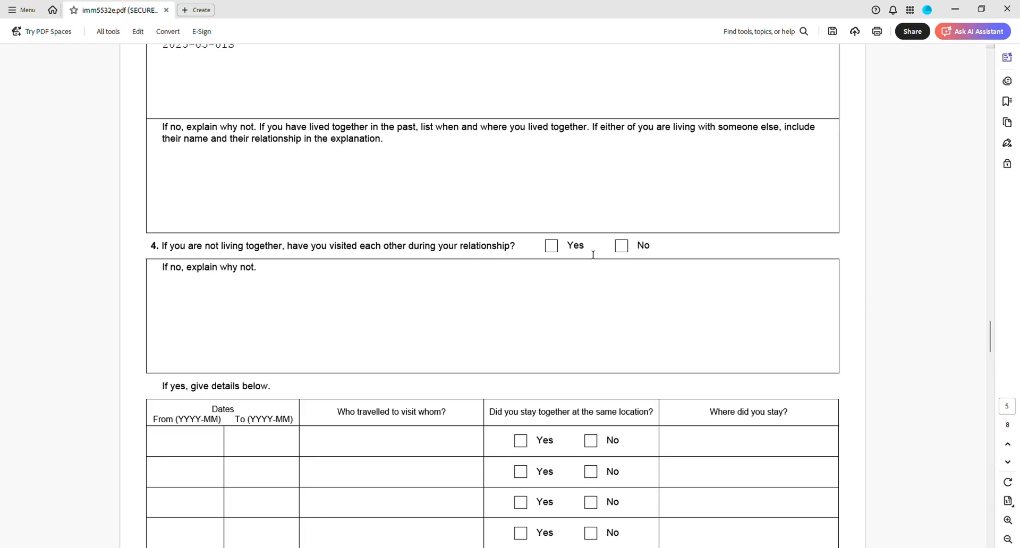
pyautogui.scroll(-6, 590, 257)
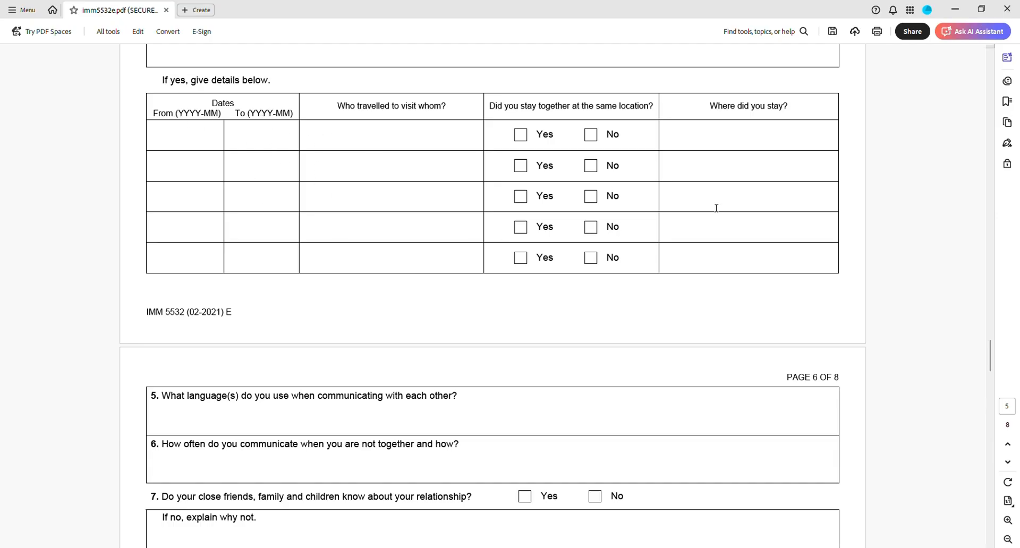
pyautogui.scroll(-2, 462, 320)
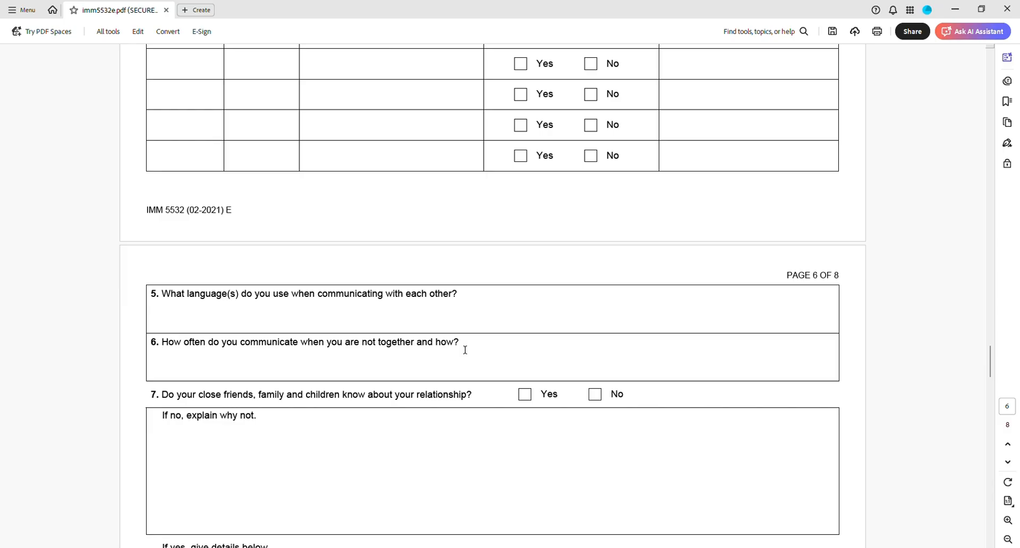
pyautogui.scroll(-2, 372, 359)
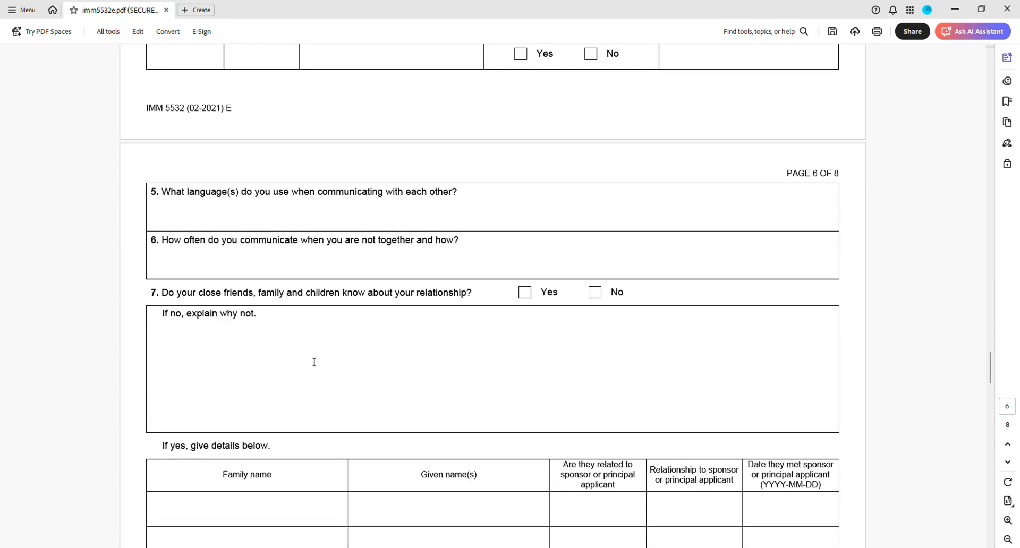
pyautogui.scroll(-2, 254, 356)
pyautogui.scroll(-3, 255, 356)
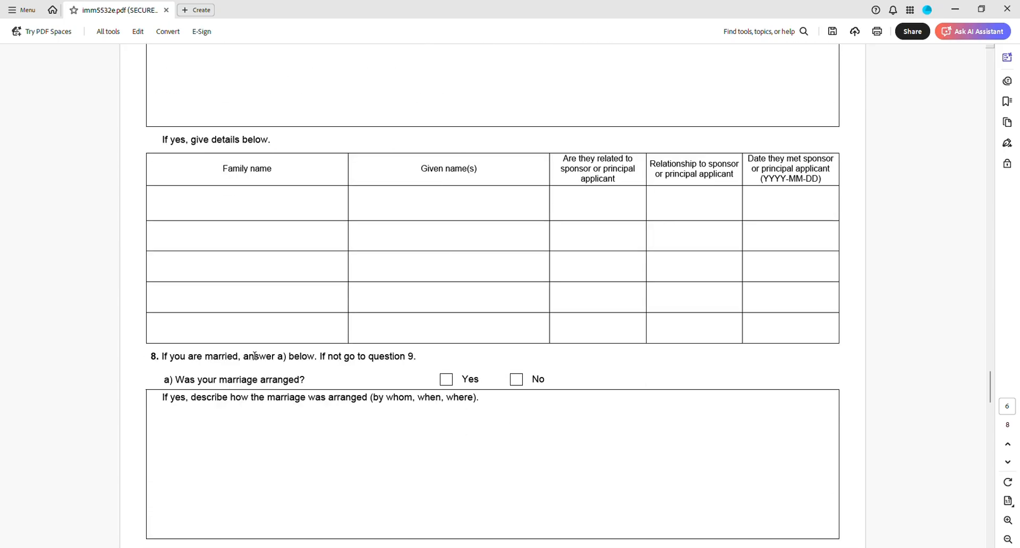
pyautogui.scroll(-1, 295, 303)
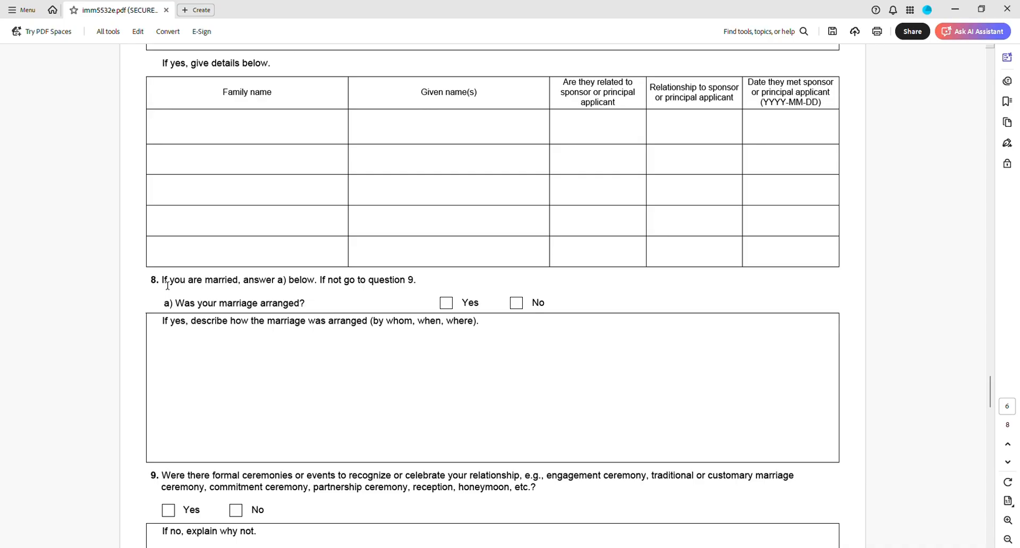
pyautogui.scroll(-2, 168, 285)
pyautogui.scroll(-9, 168, 285)
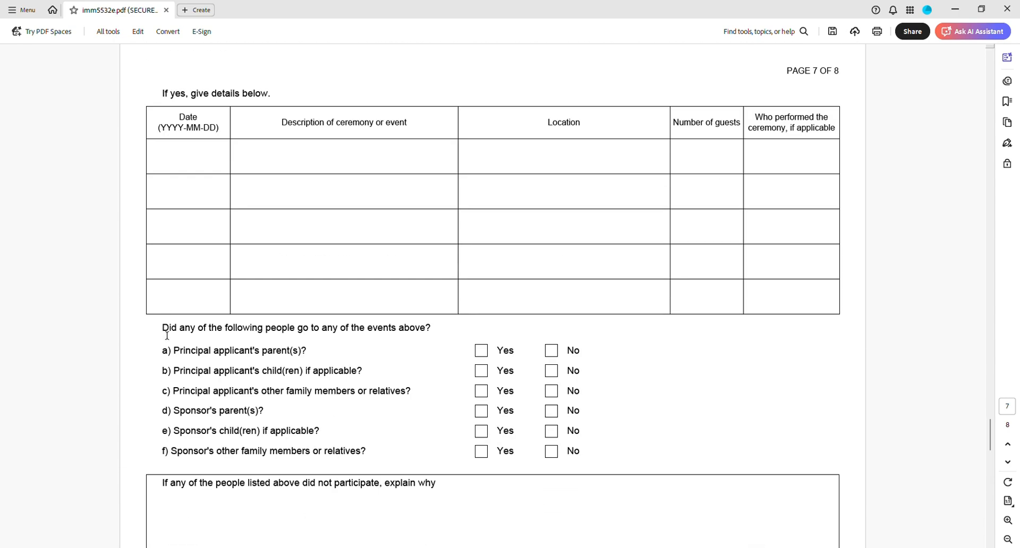
pyautogui.moveTo(164, 332); pyautogui.dragTo(447, 336)
pyautogui.click(352, 330)
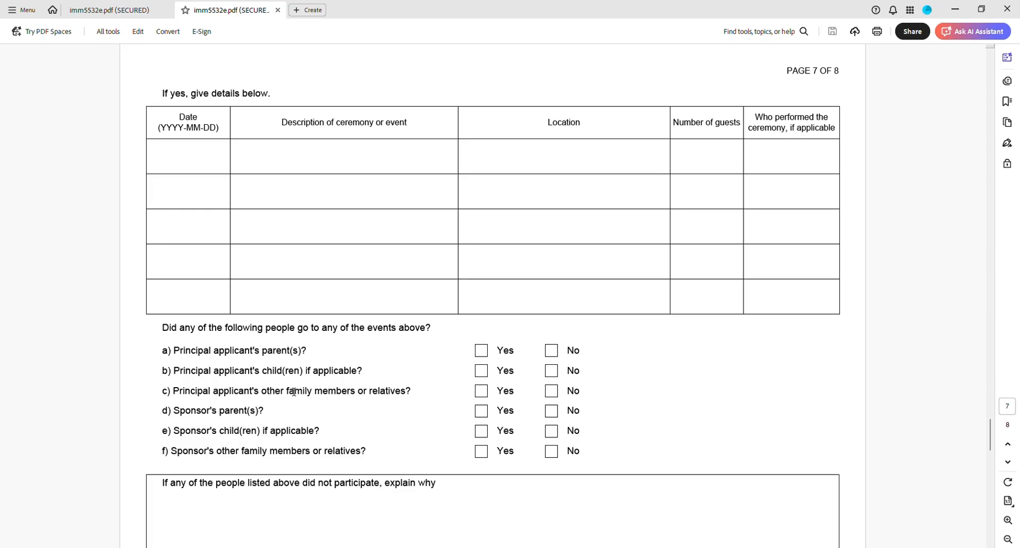
pyautogui.moveTo(286, 394); pyautogui.dragTo(406, 400)
pyautogui.click(402, 399)
pyautogui.scroll(-5, 275, 392)
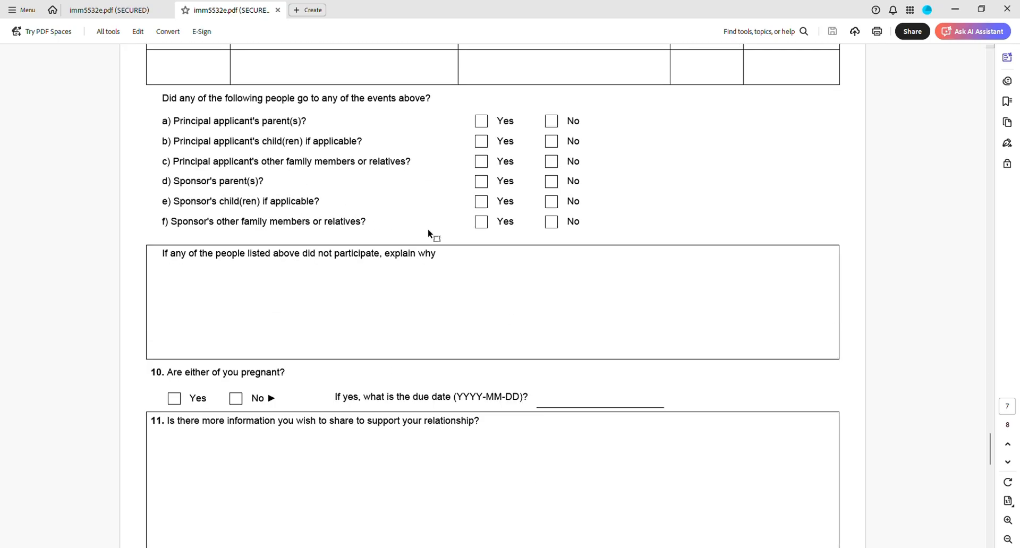
# - Answer the question 9 attendance list with Yes for a, b, c, d and f, and No for the sponsor's children
pyautogui.scroll(1, 428, 228)
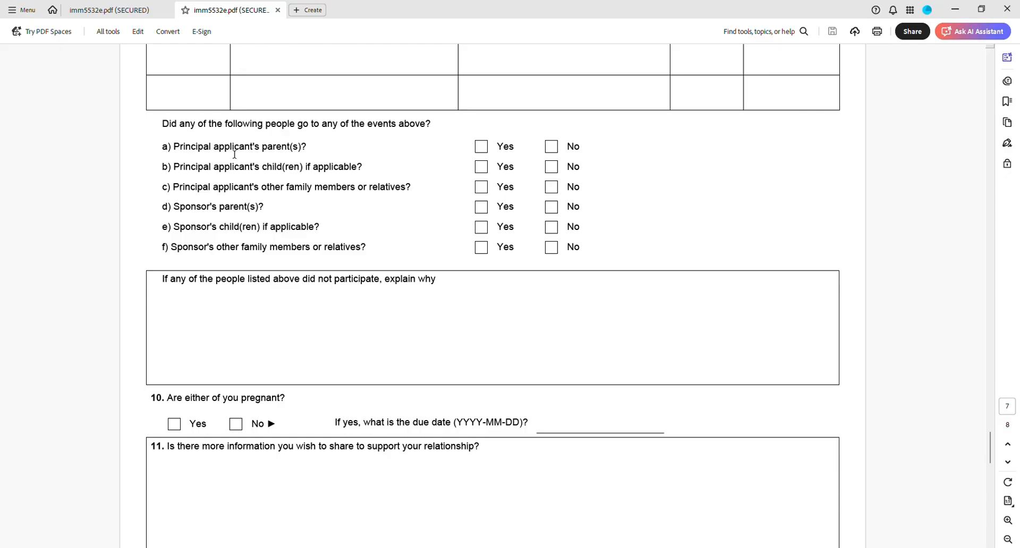
pyautogui.click(486, 155)
pyautogui.click(481, 167)
pyautogui.click(487, 194)
pyautogui.click(481, 206)
pyautogui.click(551, 227)
pyautogui.click(480, 249)
pyautogui.click(282, 312)
# - Review Part C questions 10 and 11 in the form and read the guidance for Question 11 in the web guide
pyautogui.scroll(-4, 454, 160)
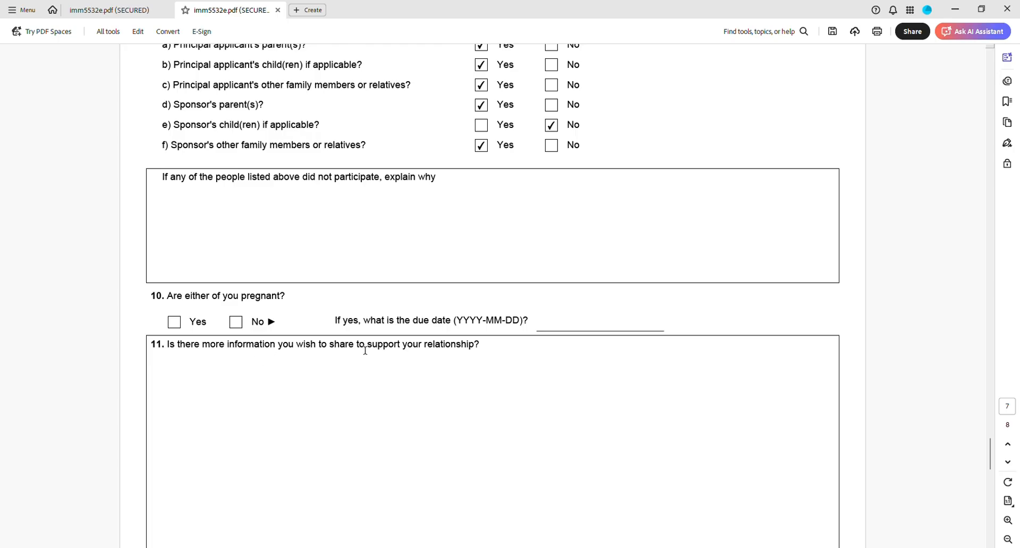
pyautogui.scroll(-3, 372, 351)
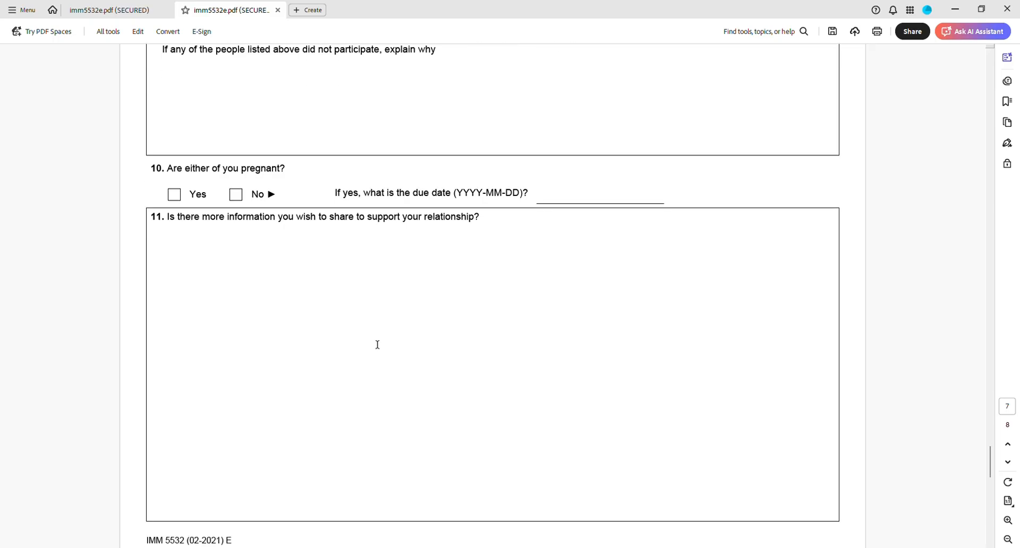
pyautogui.moveTo(503, 175); pyautogui.dragTo(175, 168)
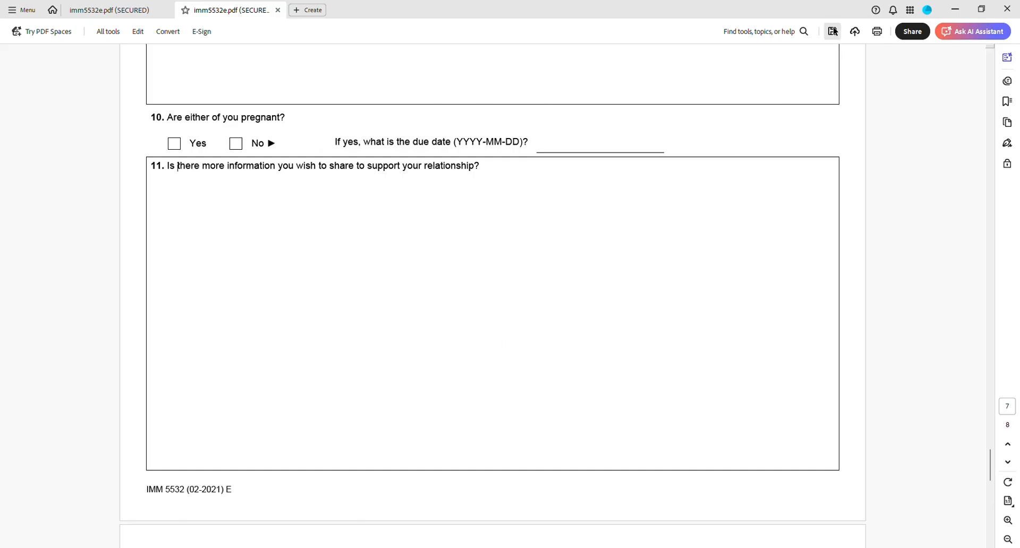
pyautogui.click(956, 10)
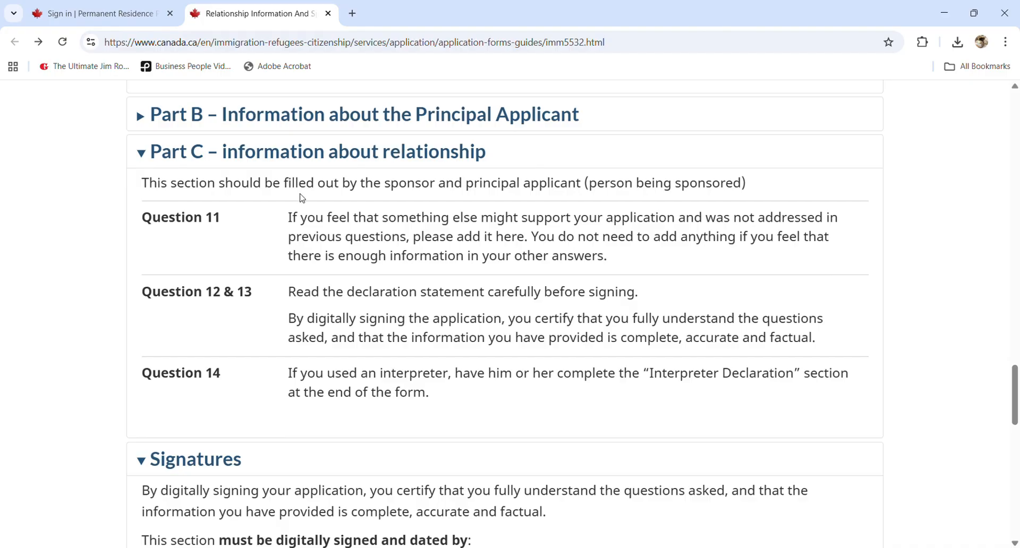
pyautogui.moveTo(141, 217); pyautogui.dragTo(237, 234)
pyautogui.click(236, 233)
pyautogui.moveTo(626, 261); pyautogui.dragTo(531, 237)
pyautogui.click(533, 246)
pyautogui.hotkey('alt', 'Tab')
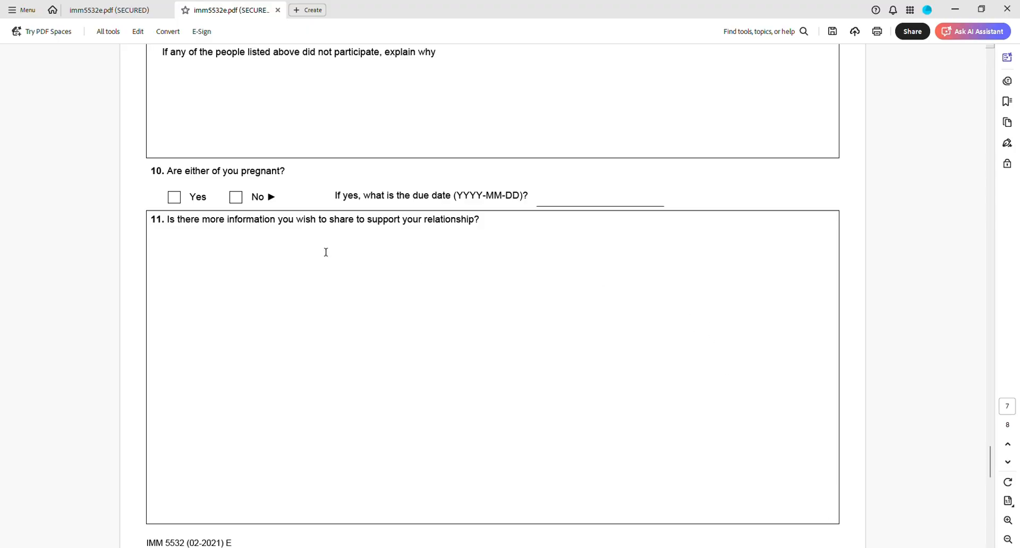
# - Enter N/A as the interpreter's name in the question 14 Interpreter Declaration
pyautogui.scroll(-8, 325, 253)
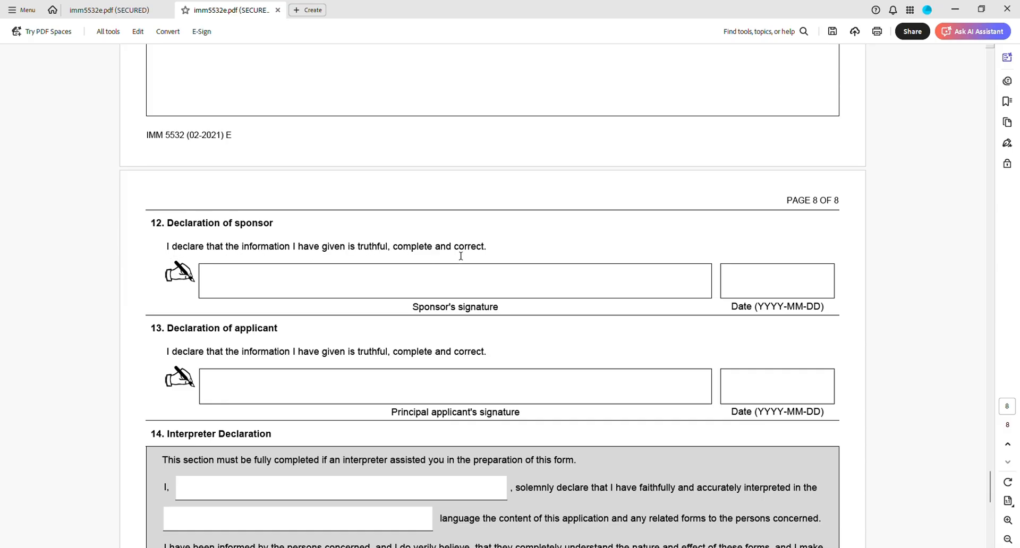
pyautogui.click(405, 285)
pyautogui.scroll(-3, 773, 382)
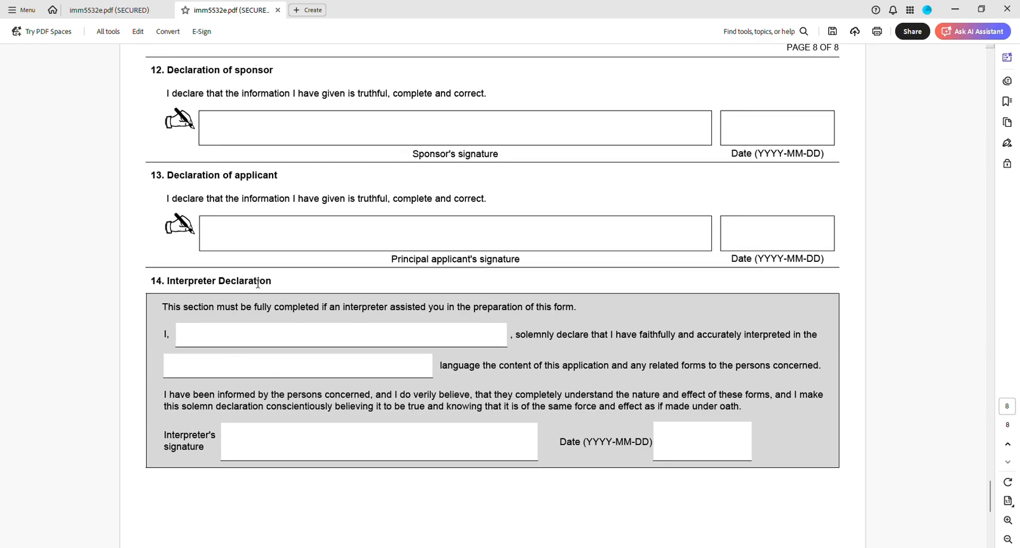
pyautogui.click(333, 333)
pyautogui.write('N/A')
# - Look over the final pages of the form, including the disclosure, questions 10 and 11, and the declaration signature fields
pyautogui.scroll(-8, 333, 334)
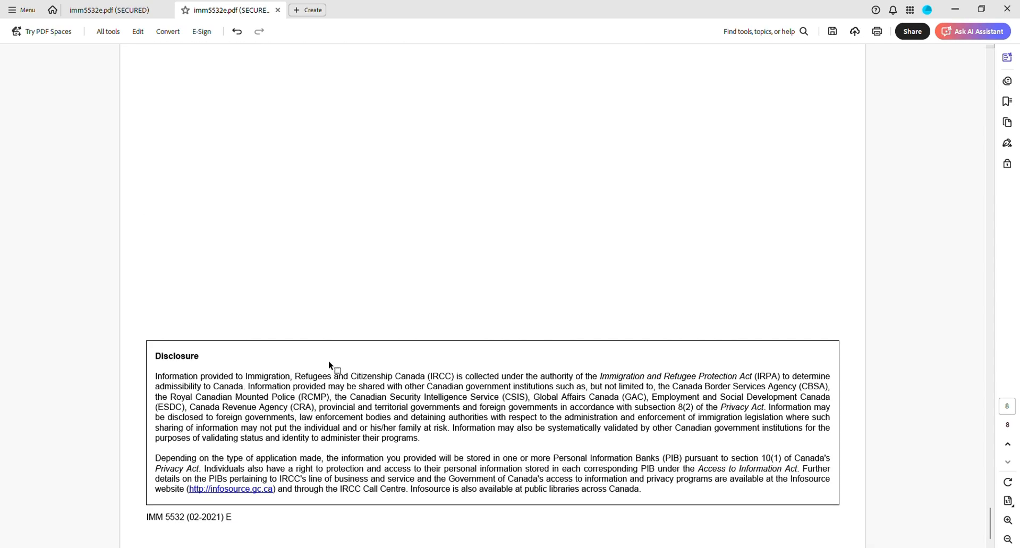
pyautogui.scroll(10, 327, 362)
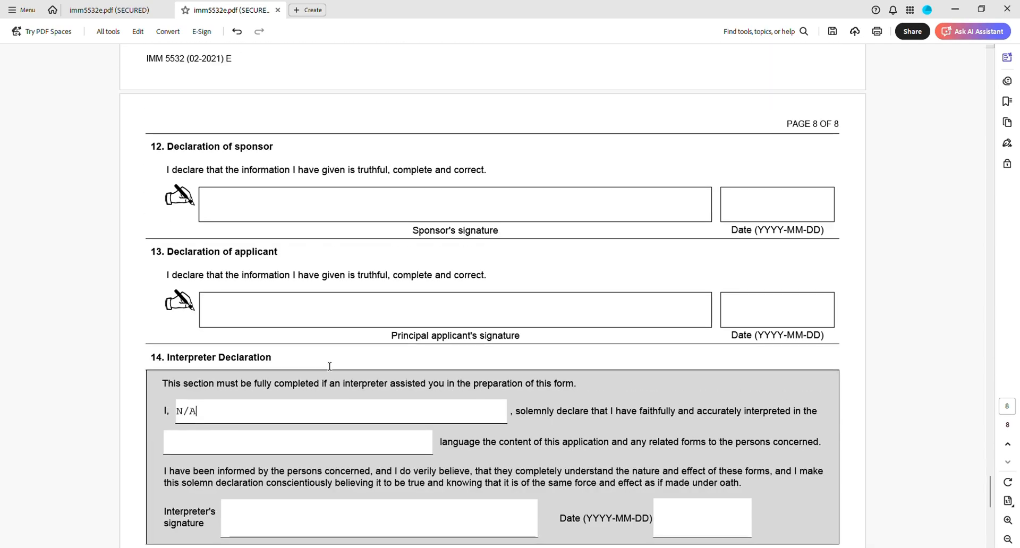
pyautogui.scroll(4, 485, 352)
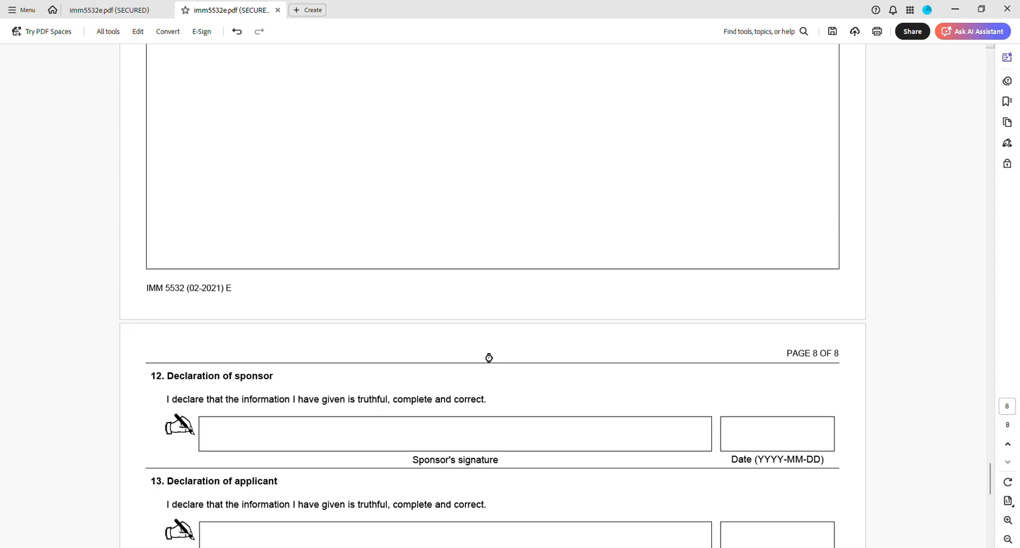
pyautogui.scroll(6, 486, 353)
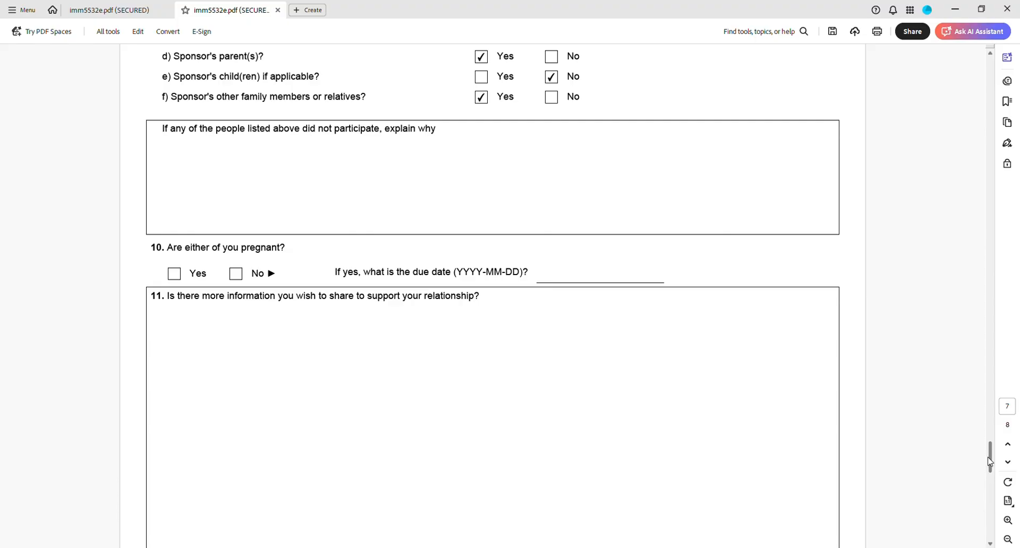
pyautogui.scroll(-9, 609, 332)
pyautogui.scroll(-4, 608, 327)
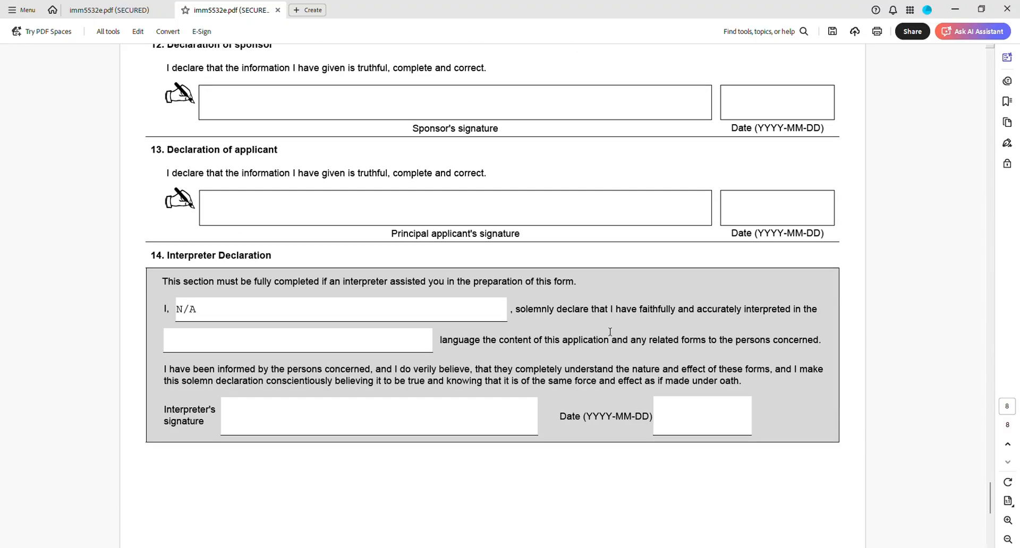
pyautogui.scroll(2, 552, 300)
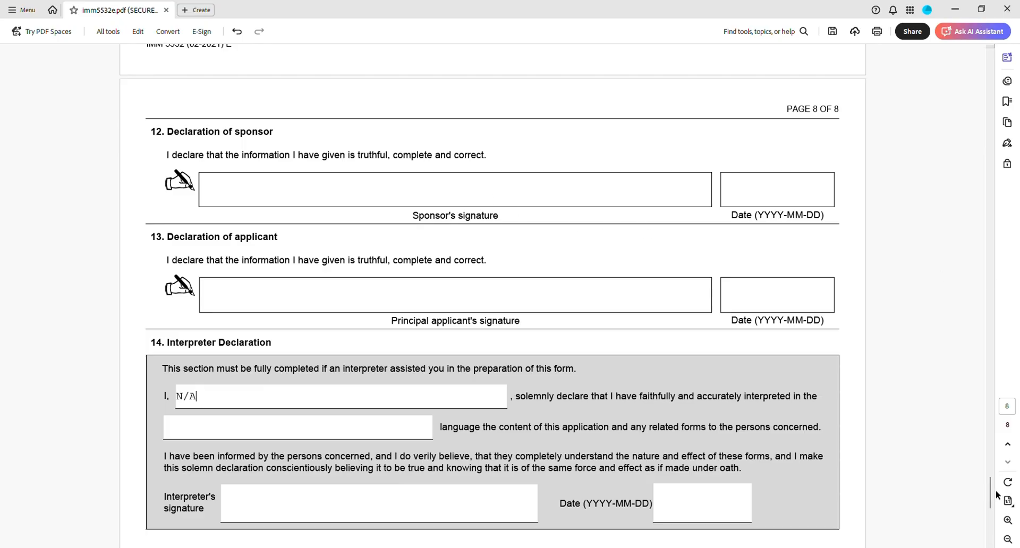
pyautogui.click(331, 190)
# - Switch to the web guide and read who must sign the form and the instructions on downloading and printing it
pyautogui.hotkey('alt', 'Tab')
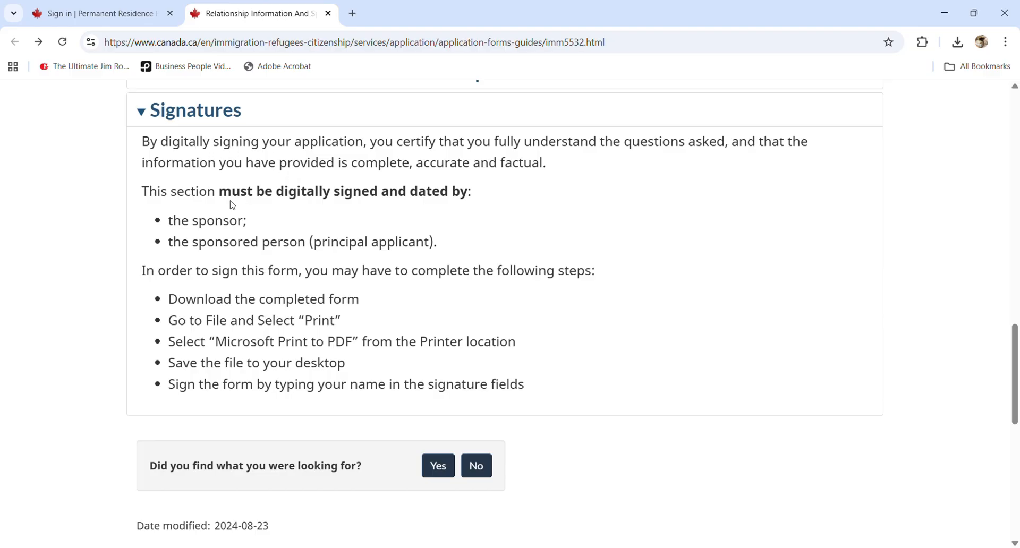
pyautogui.moveTo(189, 242); pyautogui.dragTo(297, 242)
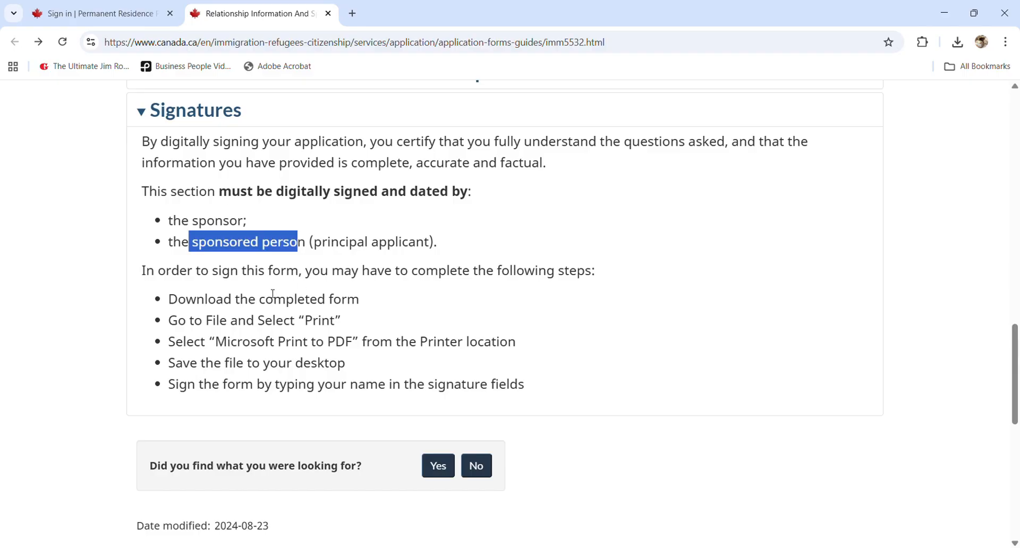
pyautogui.moveTo(179, 300); pyautogui.dragTo(252, 313)
pyautogui.click(224, 328)
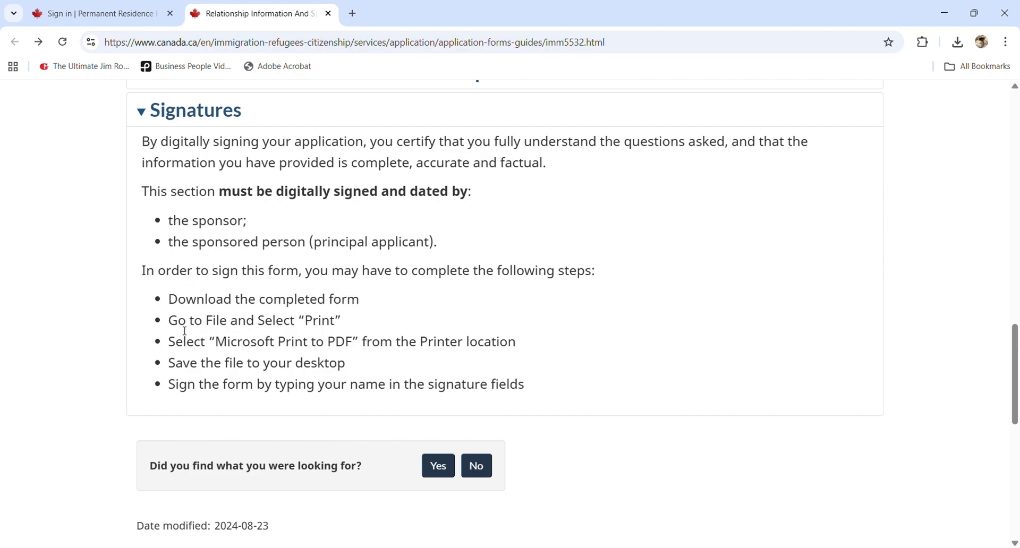
pyautogui.moveTo(170, 322); pyautogui.dragTo(340, 322)
pyautogui.click(343, 324)
pyautogui.click(340, 322)
# - Read the guide's instructions on Microsoft Print to PDF, saving to the desktop and signing by typed name
pyautogui.moveTo(168, 343); pyautogui.dragTo(521, 344)
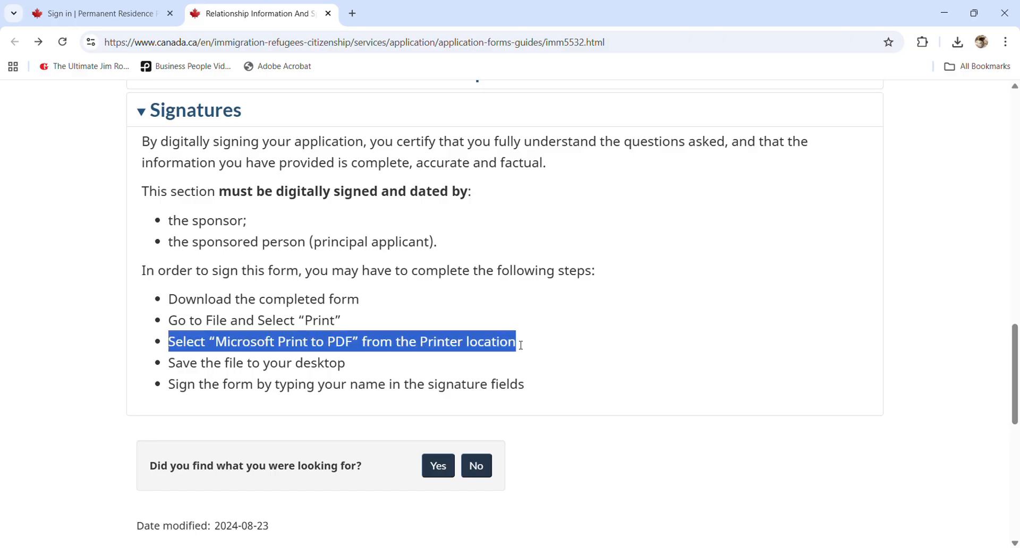
pyautogui.click(521, 344)
pyautogui.moveTo(170, 366); pyautogui.dragTo(349, 363)
pyautogui.click(348, 363)
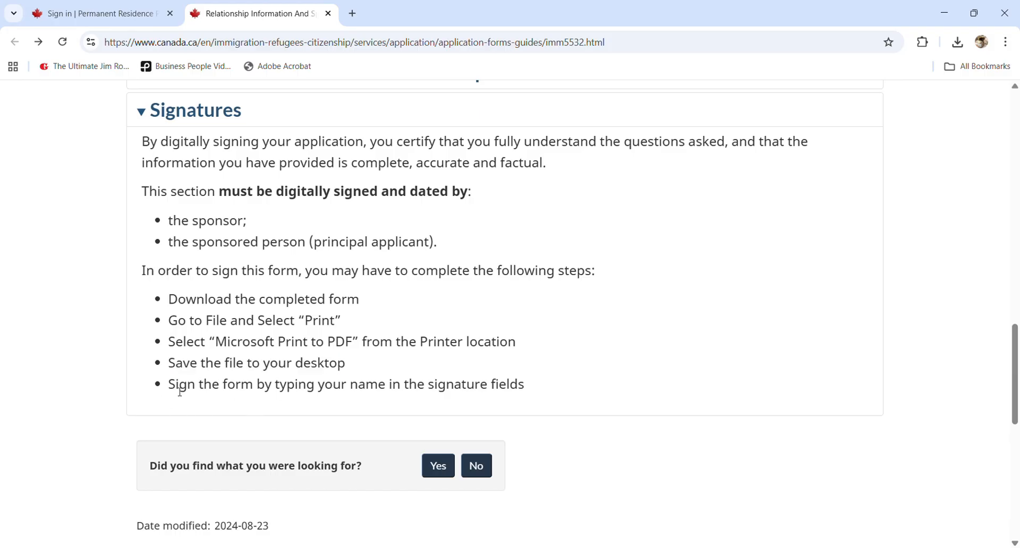
pyautogui.moveTo(175, 384); pyautogui.dragTo(530, 372)
pyautogui.click(521, 344)
pyautogui.moveTo(197, 300); pyautogui.dragTo(212, 385)
pyautogui.click(333, 317)
# - Switch back to the PDF form, check the signature fields in Parts A and C, and return to page 1
pyautogui.click(676, 546)
pyautogui.moveTo(990, 77); pyautogui.dragTo(990, 202)
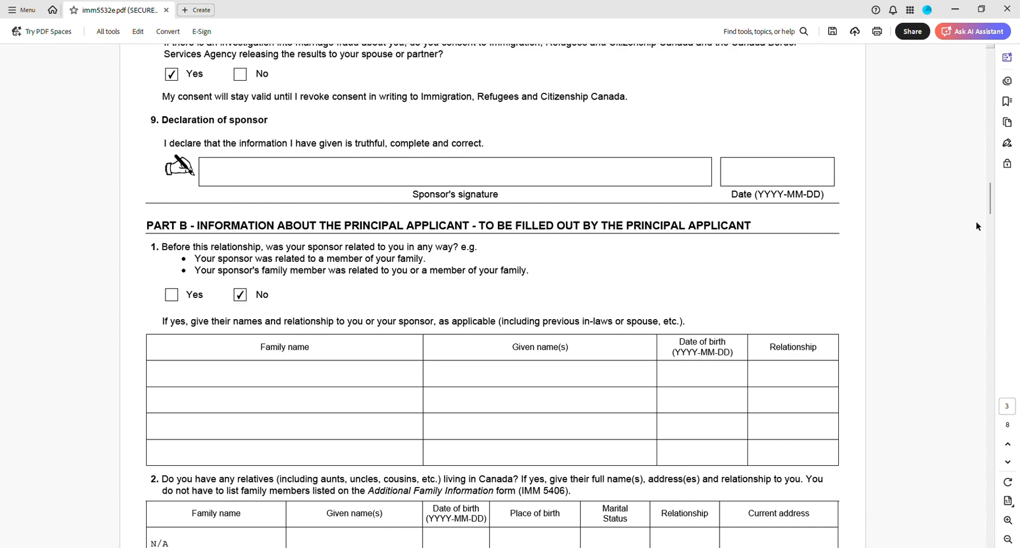
pyautogui.click(542, 176)
pyautogui.scroll(-15, 980, 192)
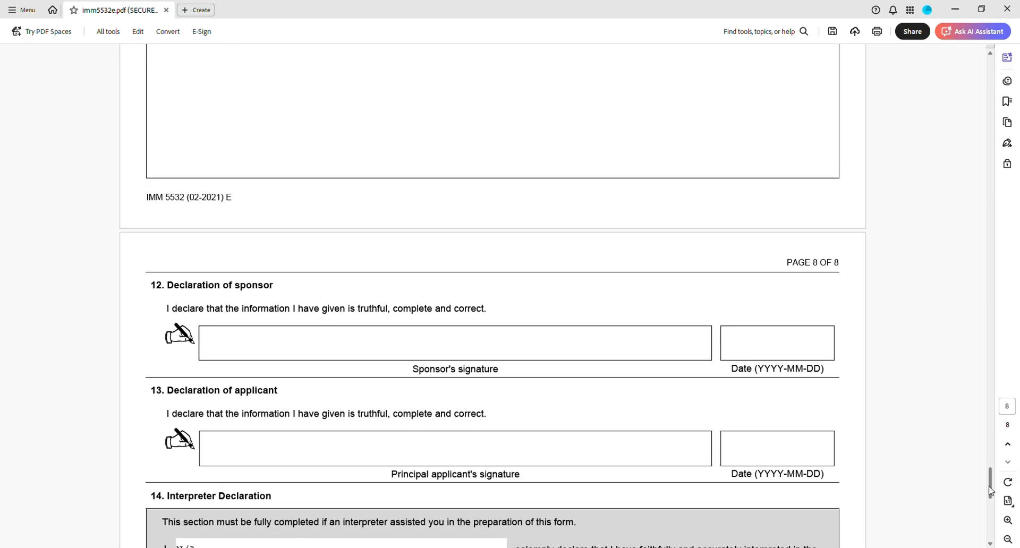
pyautogui.moveTo(990, 491); pyautogui.dragTo(990, 125)
pyautogui.moveTo(991, 485); pyautogui.dragTo(991, 67)
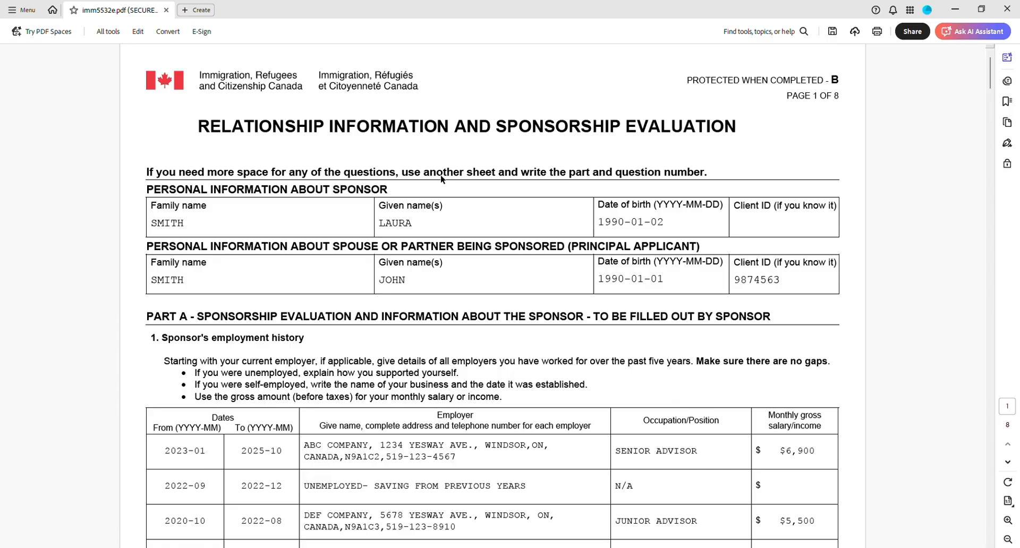
# - Switch to the image viewer and look through the screenshots on printing the form with Microsoft Print to PDF
pyautogui.hotkey('alt', 'Tab')
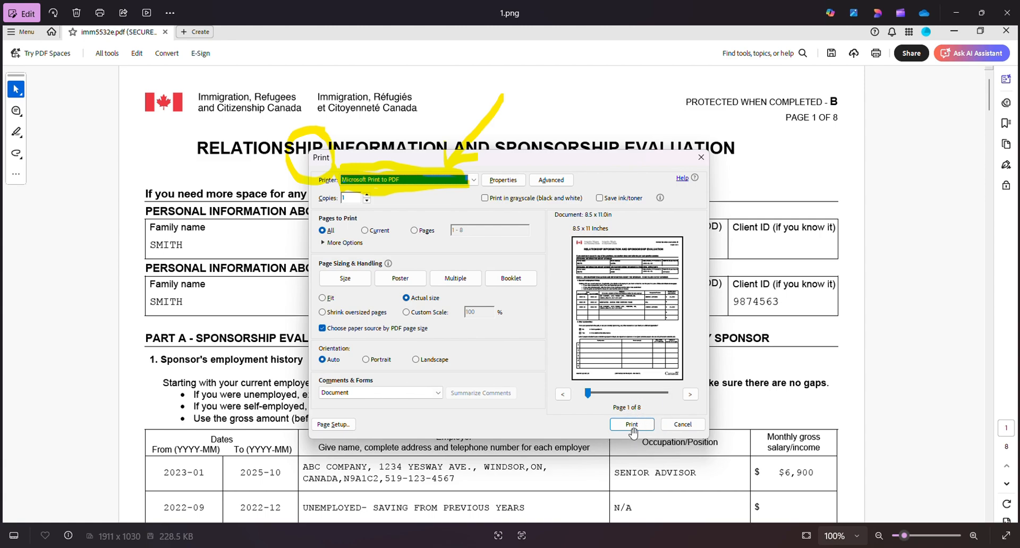
pyautogui.press('Right')
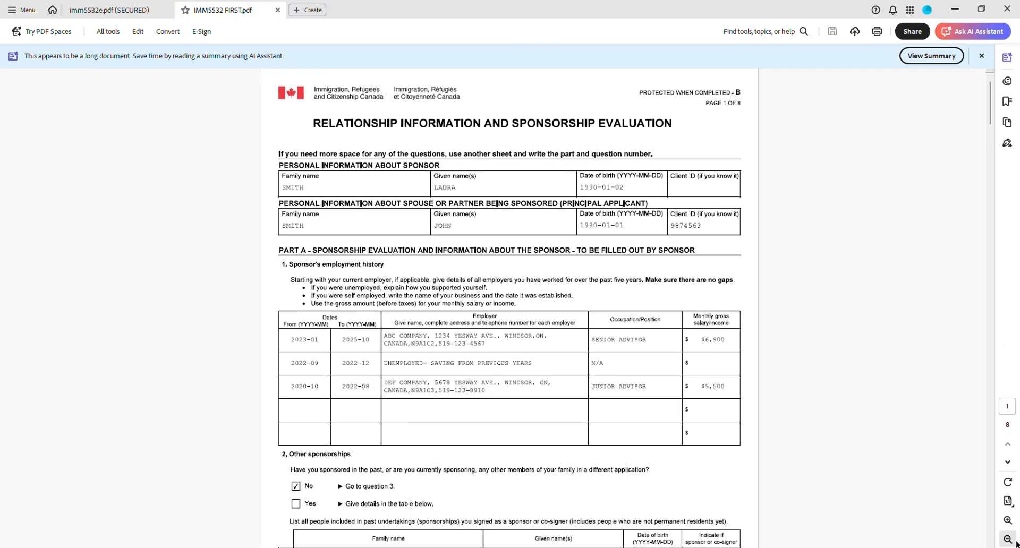
# - Sign question 9, Declaration of sponsor, on page 3 of IMM5532 FIRST.pdf by adding the sponsor's full name as text
pyautogui.click(1007, 520)
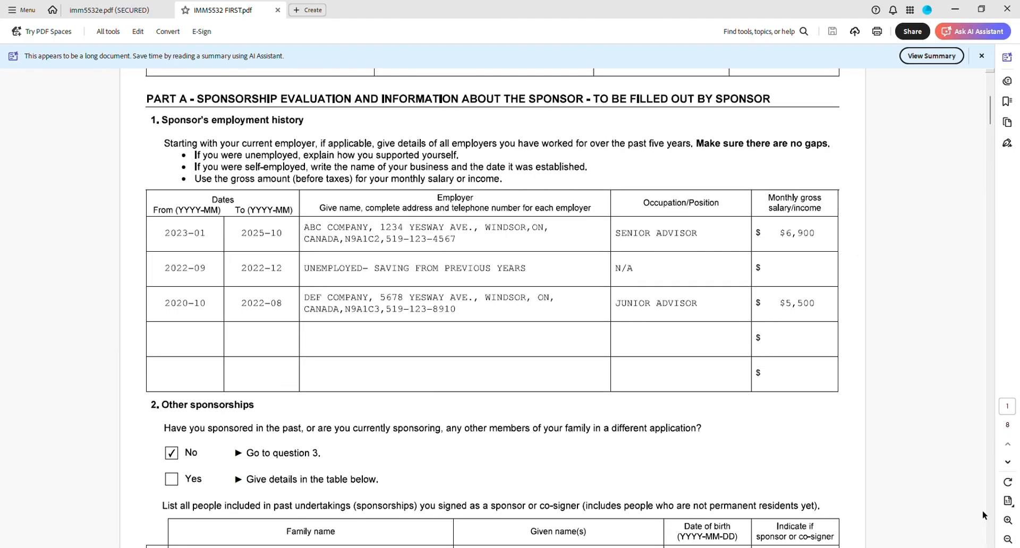
pyautogui.scroll(-8, 715, 429)
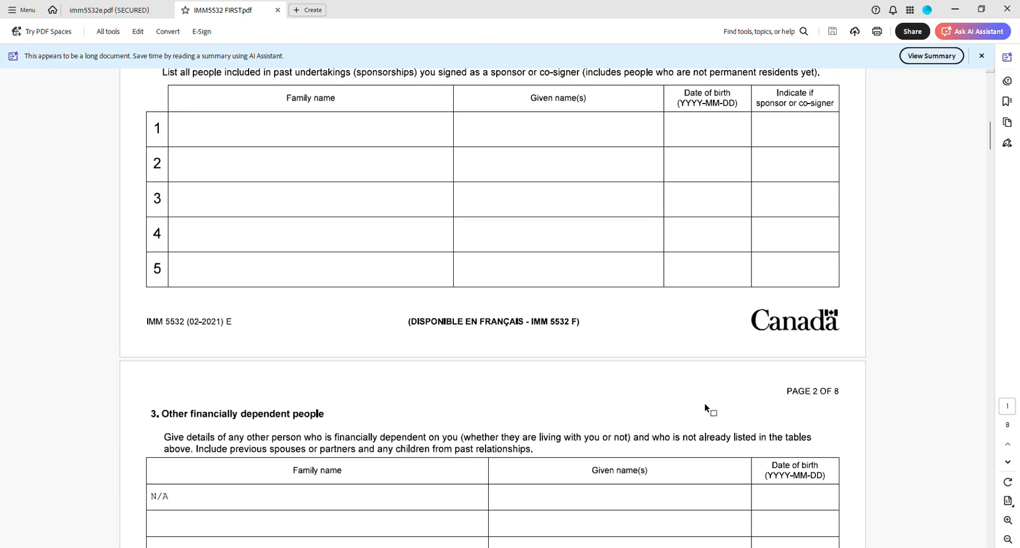
pyautogui.scroll(-16, 710, 409)
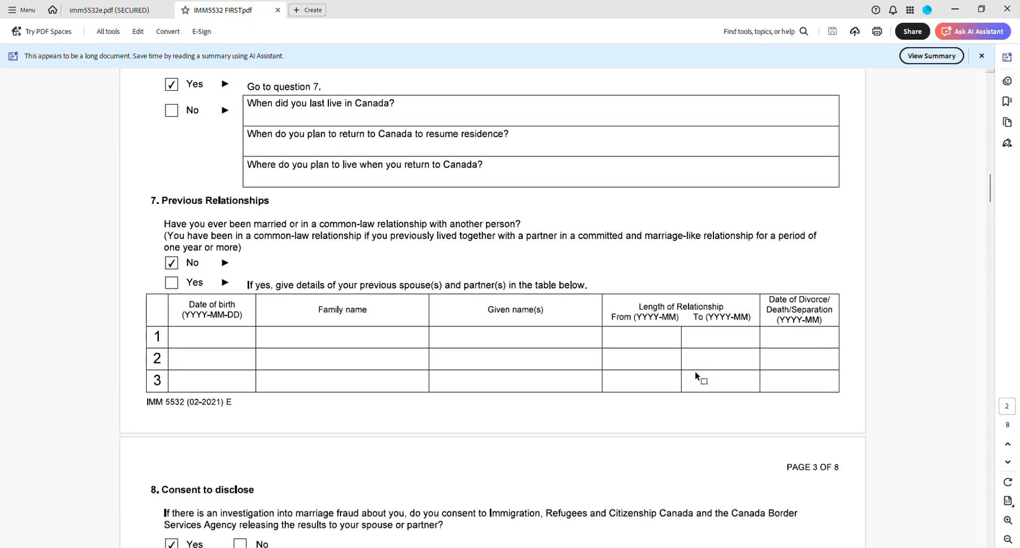
pyautogui.scroll(-6, 696, 375)
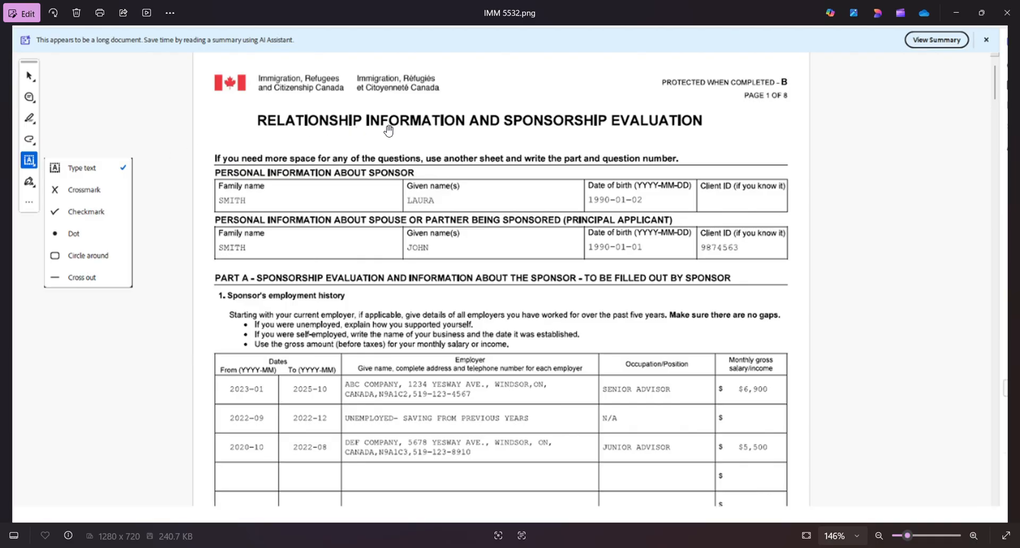
pyautogui.click(955, 12)
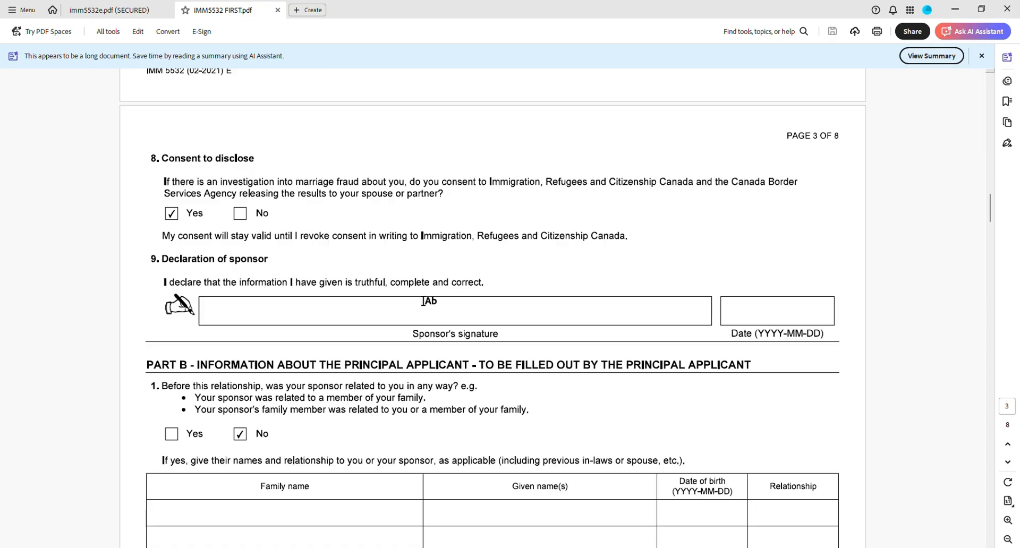
pyautogui.click(408, 312)
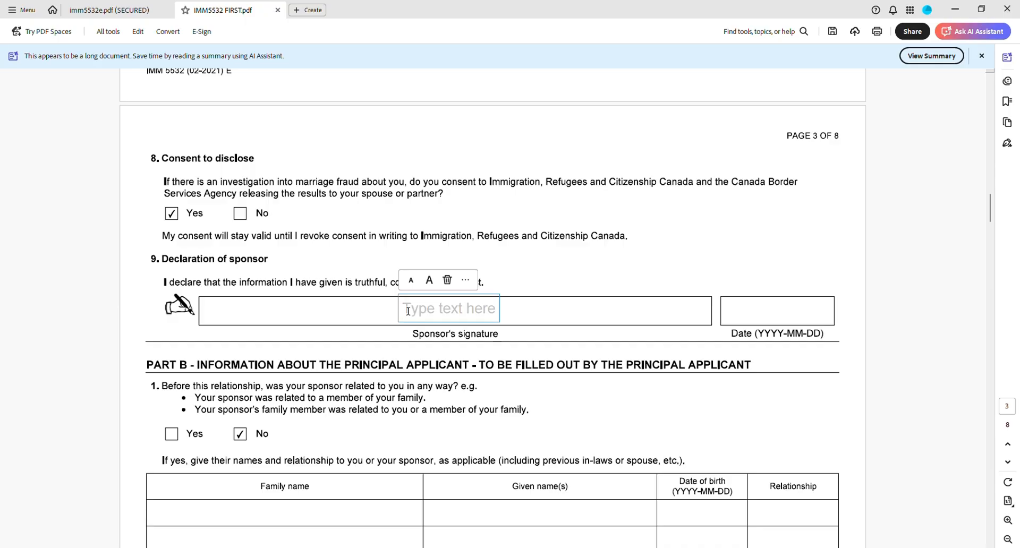
pyautogui.write('LAURA SMITH')
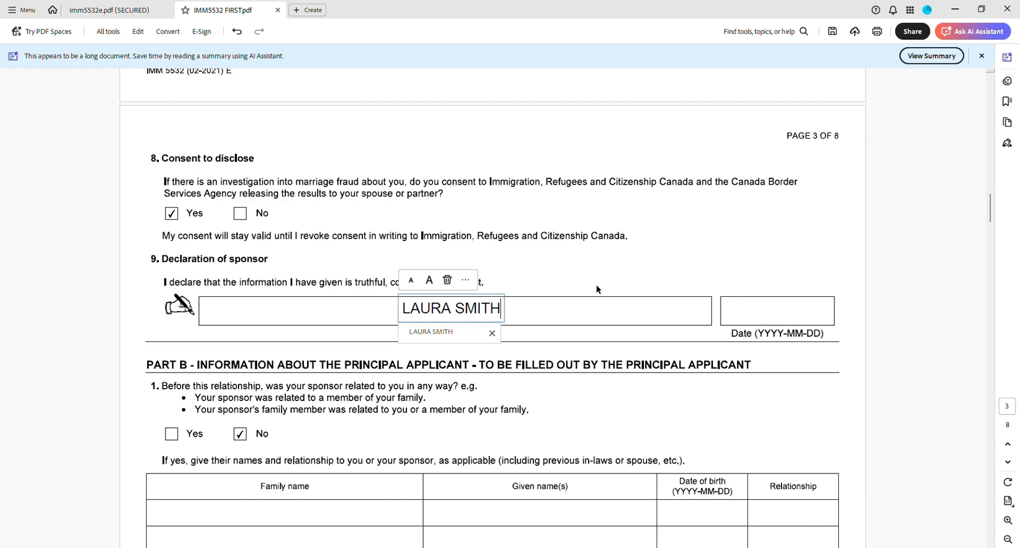
# - Add the date 2025-10-10 beside the sponsor's signature in question 9 on page 3
pyautogui.click(763, 313)
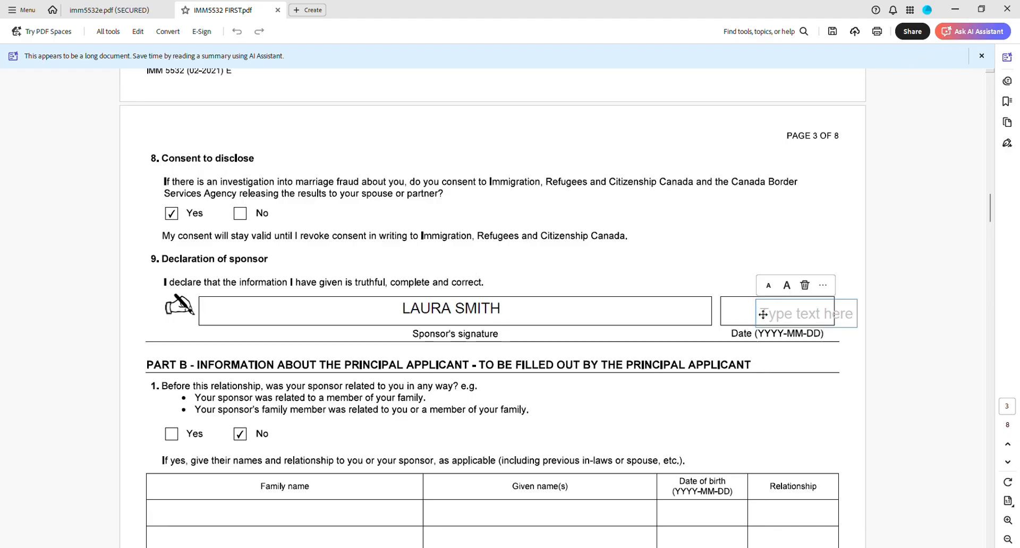
pyautogui.write('2025')
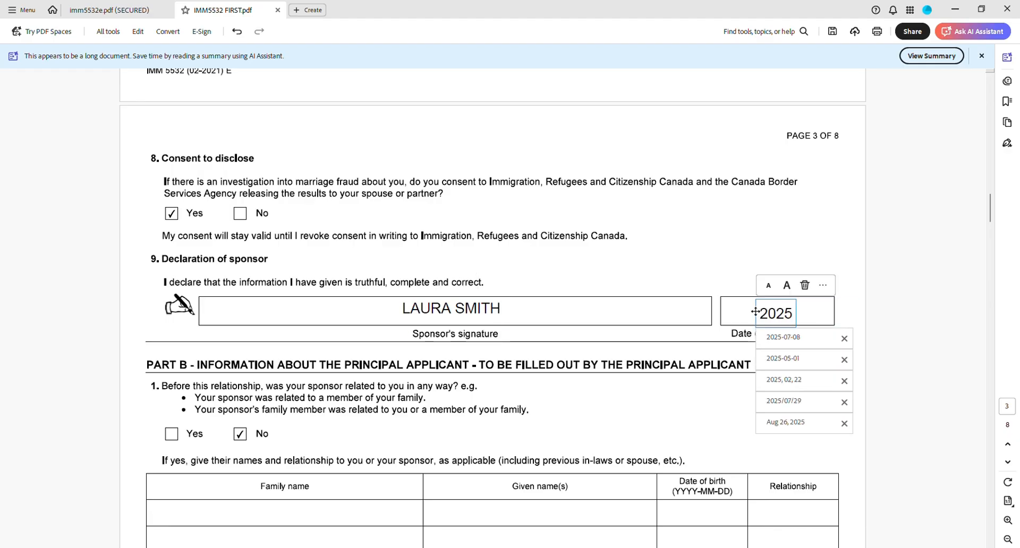
pyautogui.write('-10')
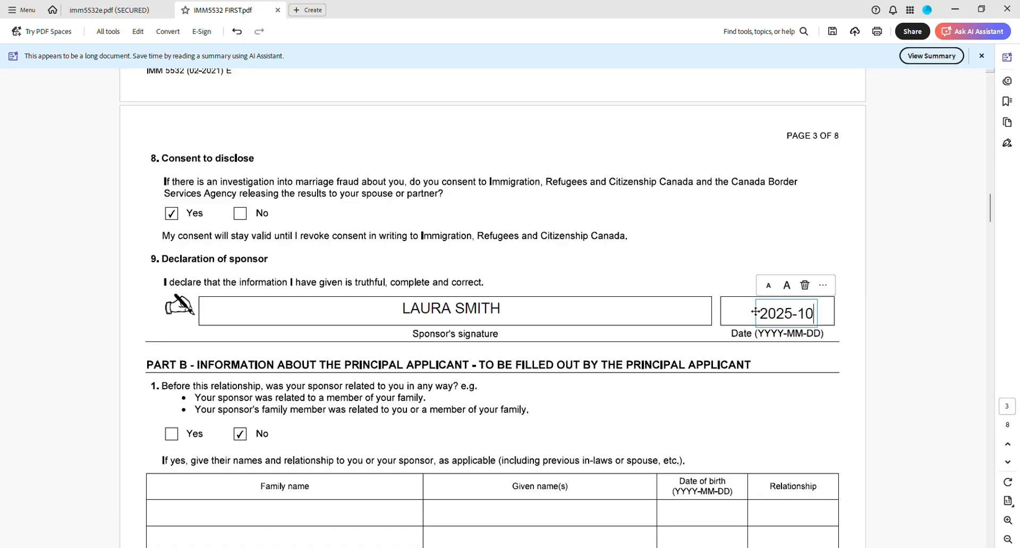
pyautogui.write('-10')
pyautogui.click(676, 351)
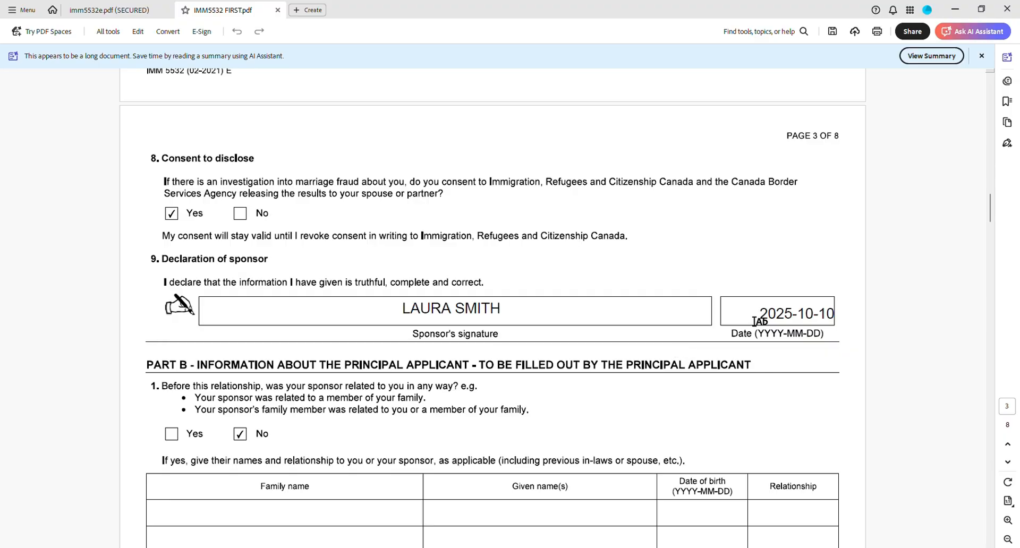
# - Sign question 5, Declaration of applicant, on page 4 by adding the principal applicant's full name as text
pyautogui.scroll(-8, 558, 344)
pyautogui.scroll(-12, 556, 348)
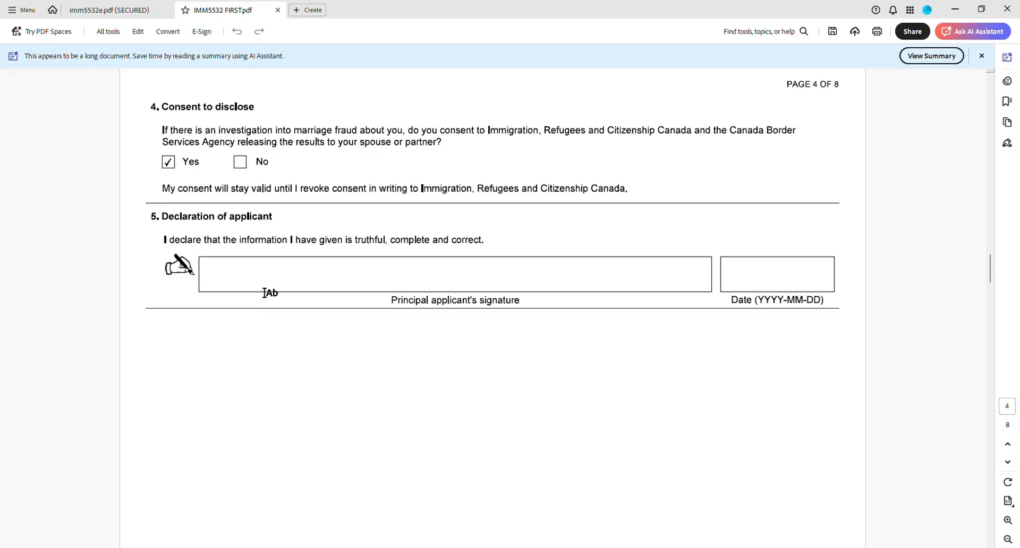
pyautogui.click(308, 273)
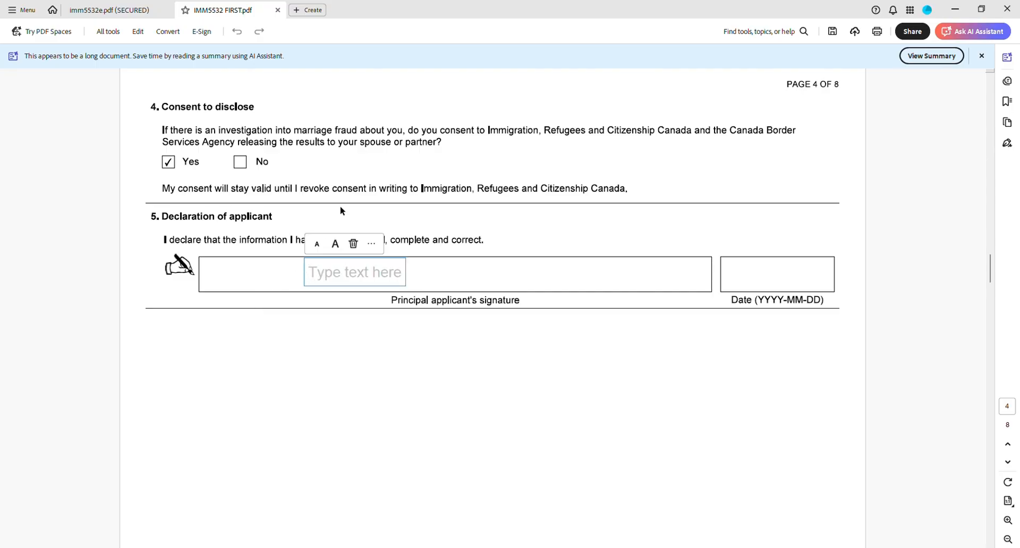
pyautogui.write('JOHN SMITH')
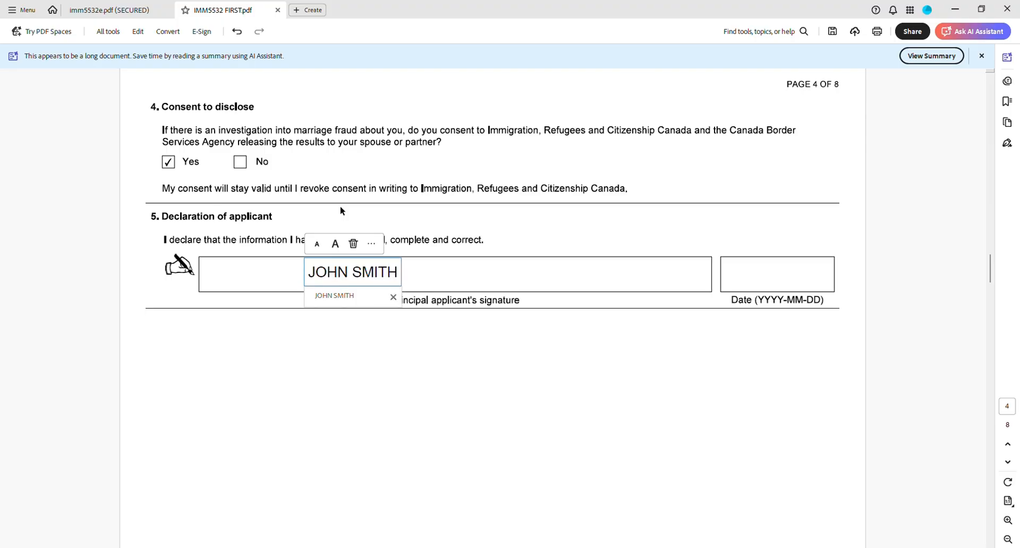
# - Add the date 2025-10-10 beside the principal applicant's signature in question 5 on page 4
pyautogui.click(744, 273)
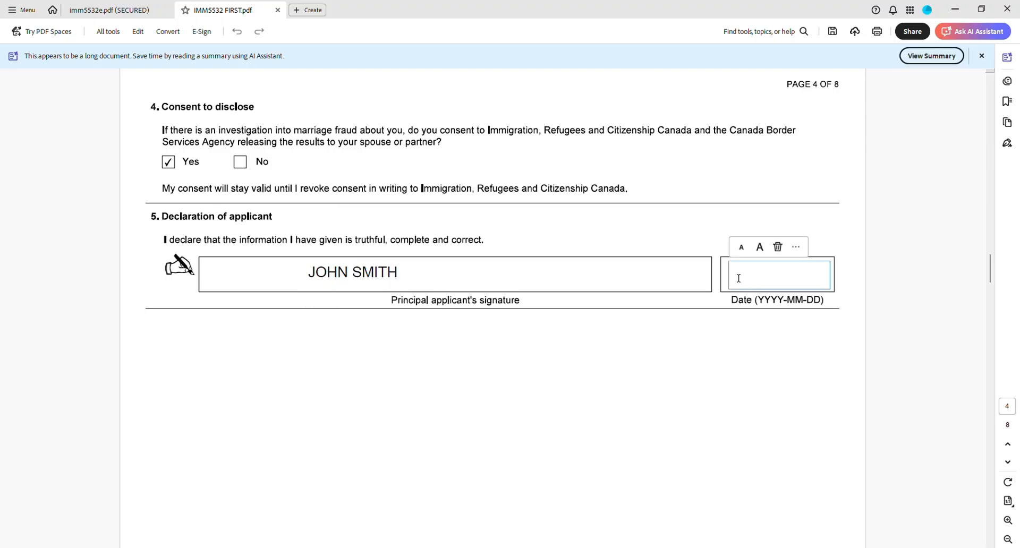
pyautogui.write('20251010')
pyautogui.press('BackSpace')
pyautogui.press('BackSpace')
pyautogui.press('BackSpace')
pyautogui.press('BackSpace')
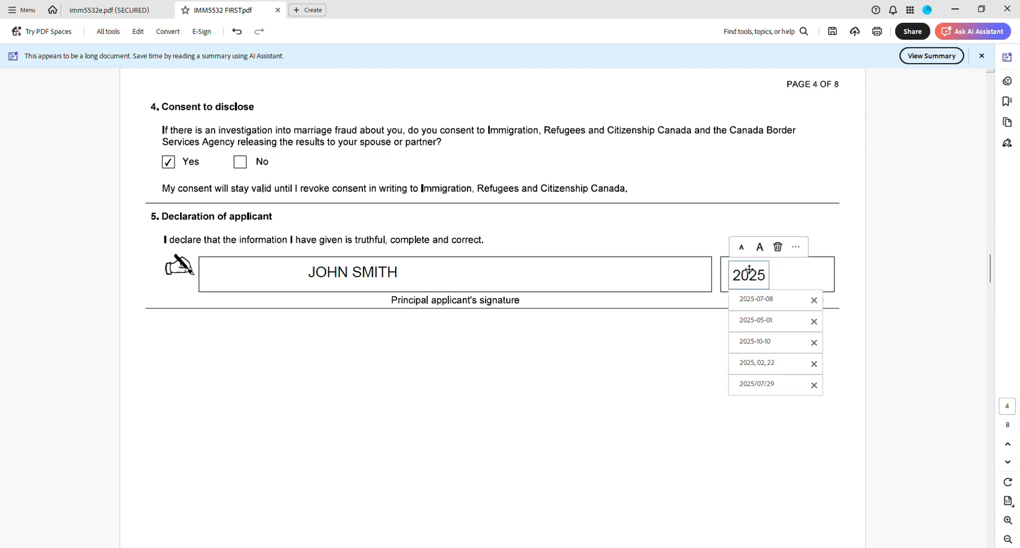
pyautogui.write('-10-')
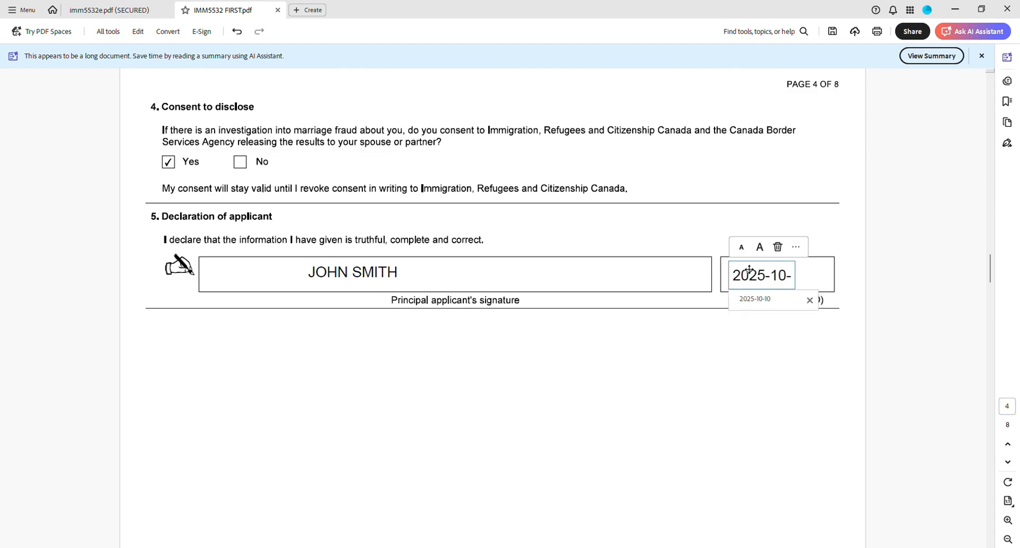
pyautogui.write('10')
pyautogui.click(792, 352)
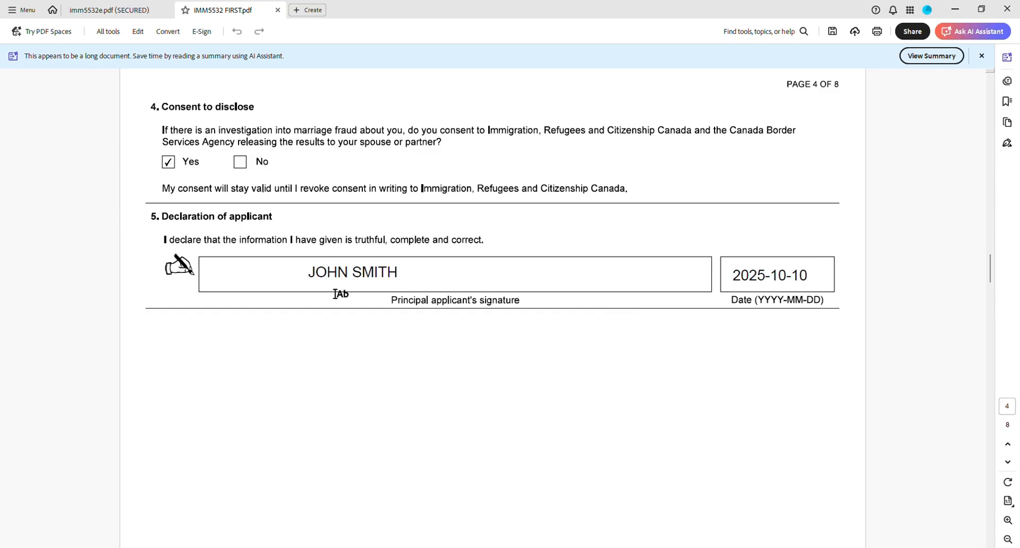
# - Sign question 12, Declaration of sponsor, on page 8 with the sponsor's full name and date it 2025-10-10
pyautogui.scroll(-20, 335, 293)
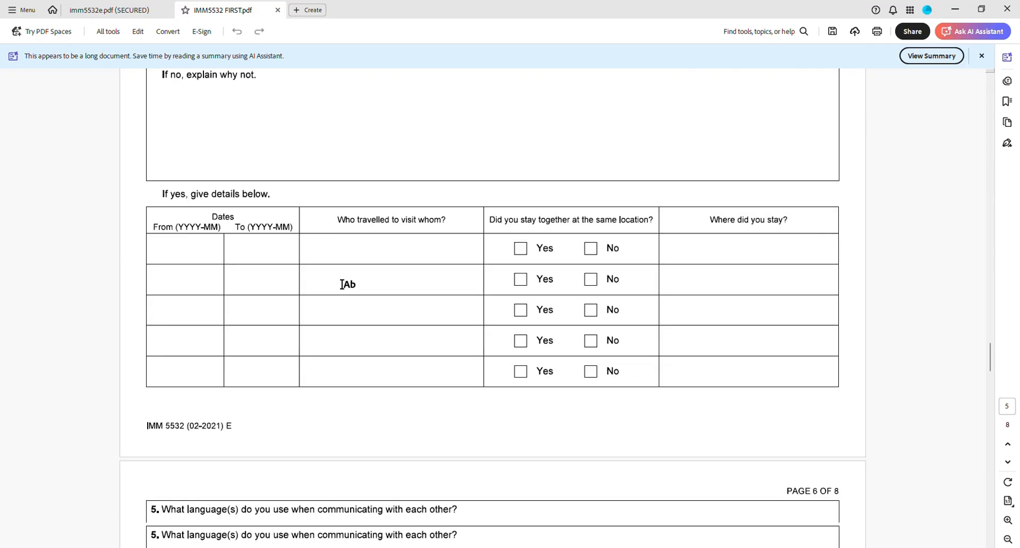
pyautogui.scroll(-20, 342, 284)
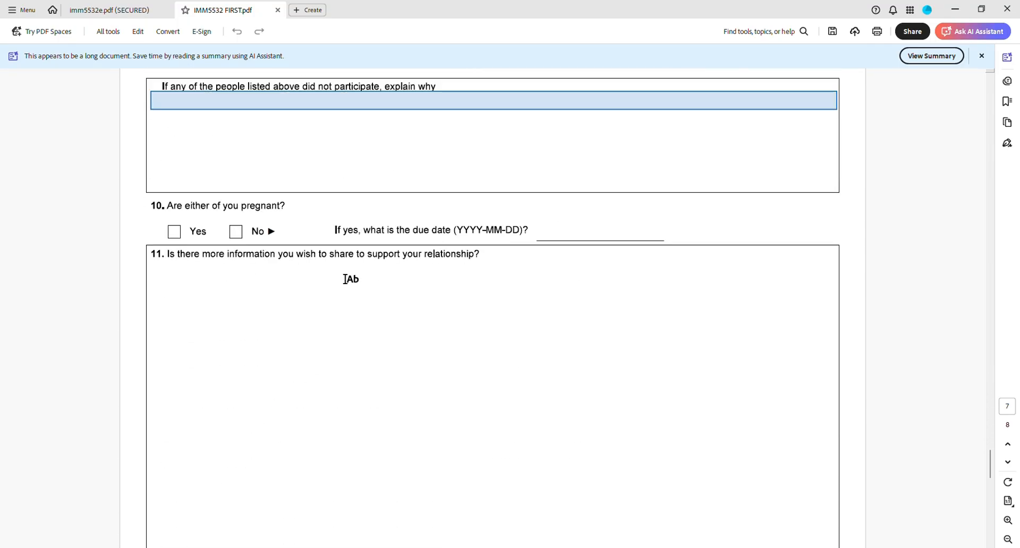
pyautogui.scroll(-10, 347, 277)
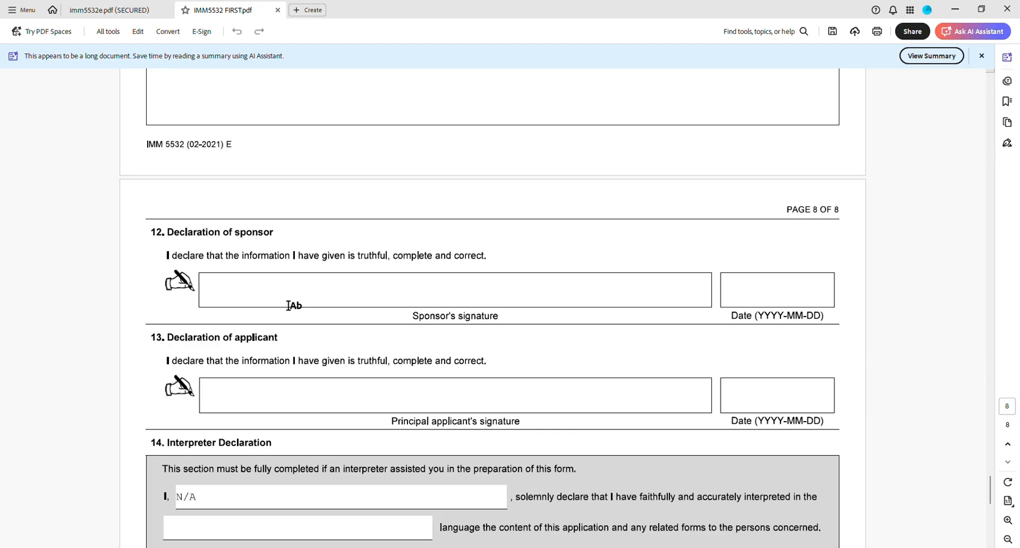
pyautogui.click(287, 298)
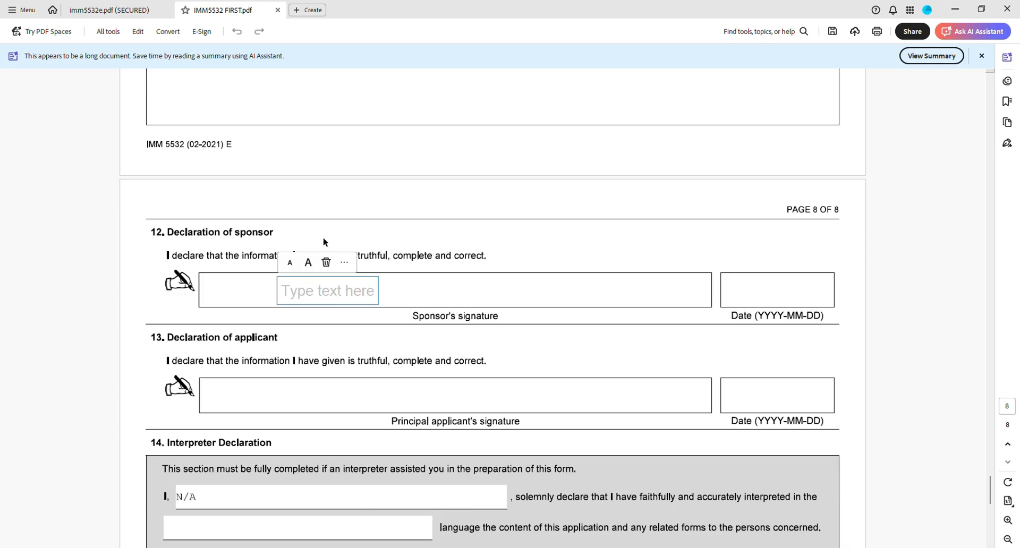
pyautogui.write('LAURA SMITH')
pyautogui.click(755, 295)
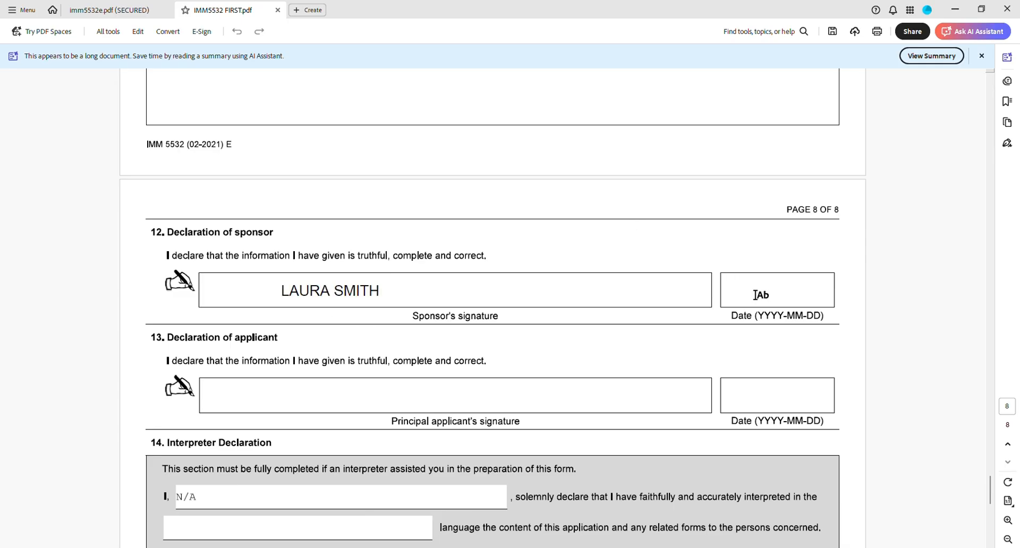
pyautogui.click(756, 294)
pyautogui.write('2025-10-10')
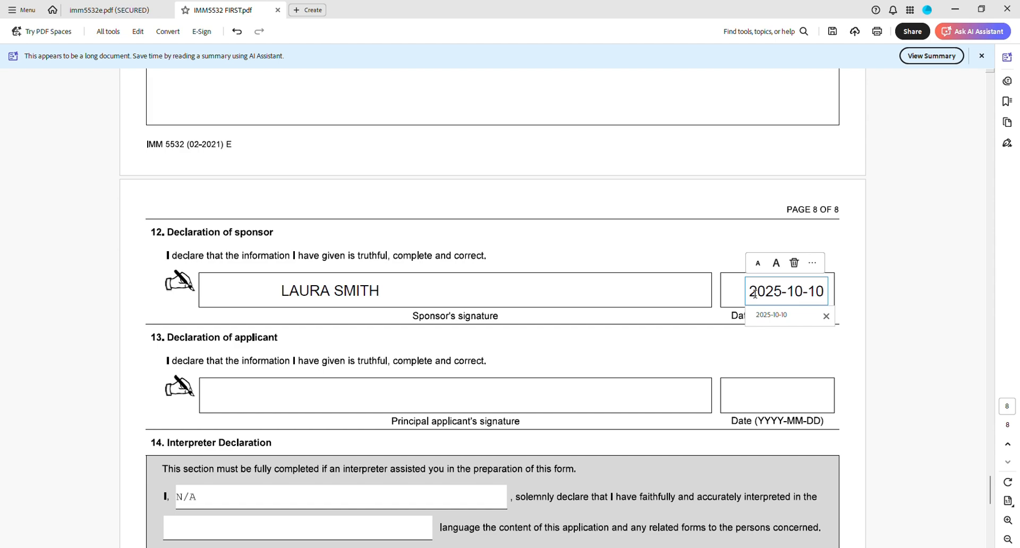
# - Sign question 13, Declaration of applicant, on page 8 with the principal applicant's full name and date it 2025-10-10
pyautogui.click(300, 392)
pyautogui.click(285, 397)
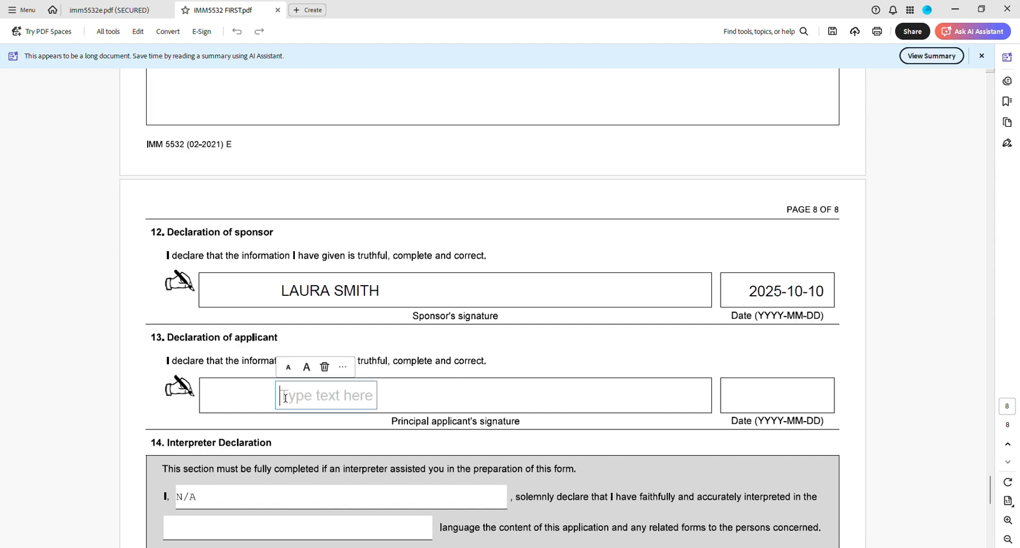
pyautogui.write('JOHN SMITH')
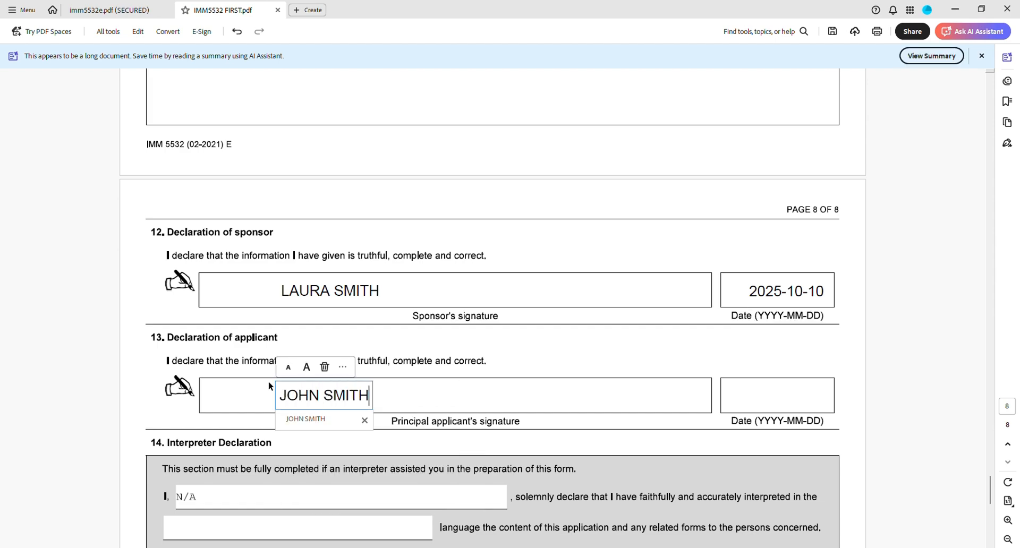
pyautogui.click(739, 396)
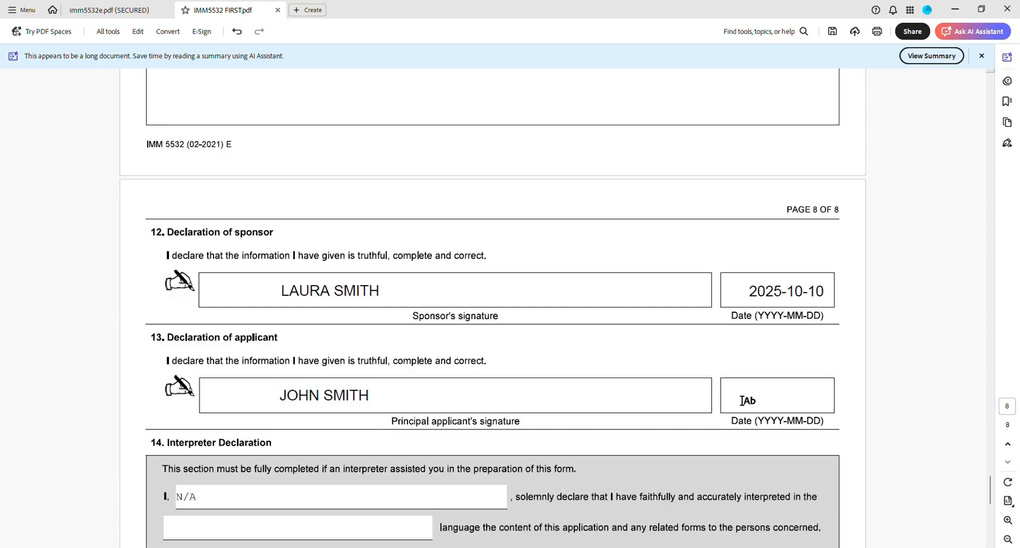
pyautogui.click(741, 400)
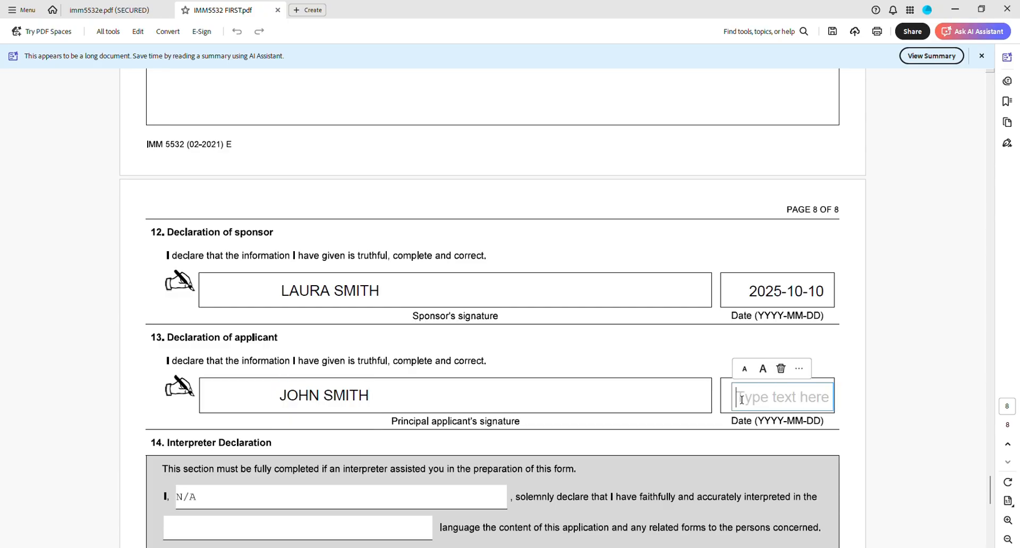
pyautogui.write('20')
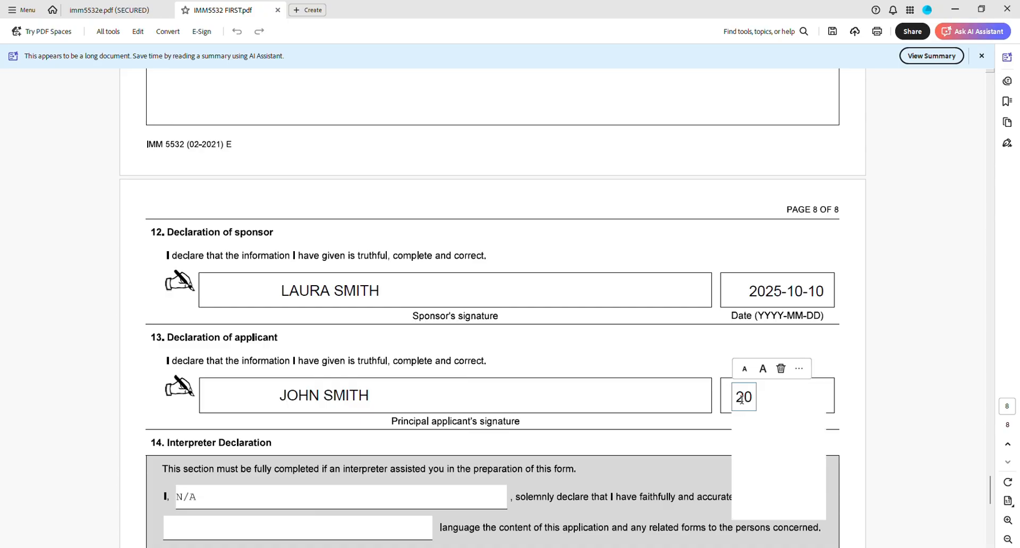
pyautogui.write('25-10-10')
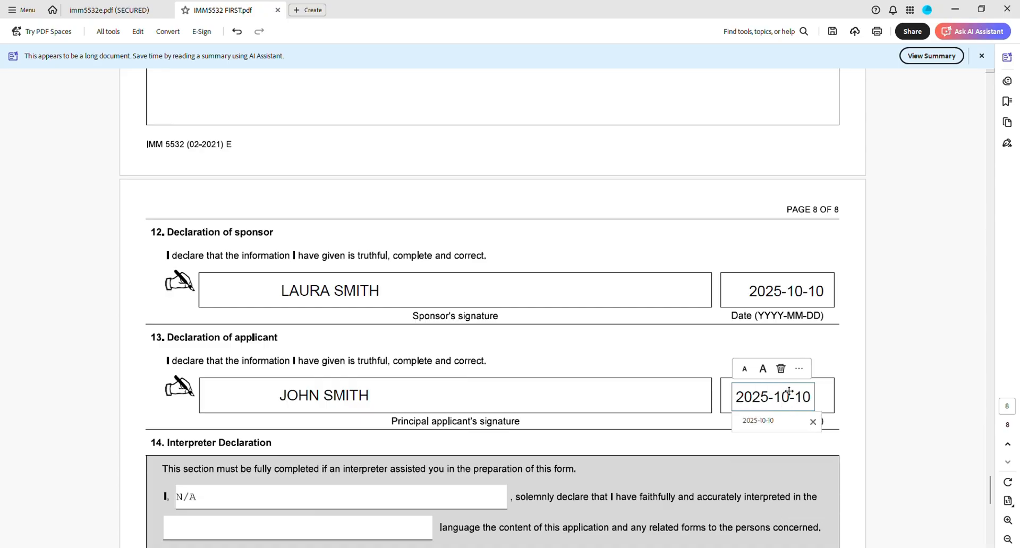
pyautogui.click(856, 365)
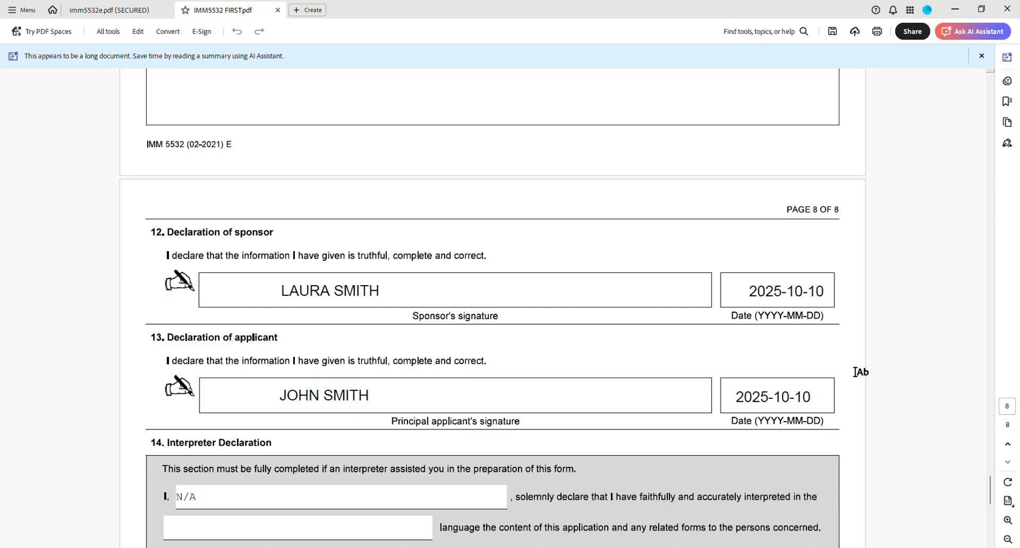
# - Review the signed IMM5532 FIRST.pdf, checking the completed answers and the signature and date fields across its pages
pyautogui.scroll(-2, 856, 366)
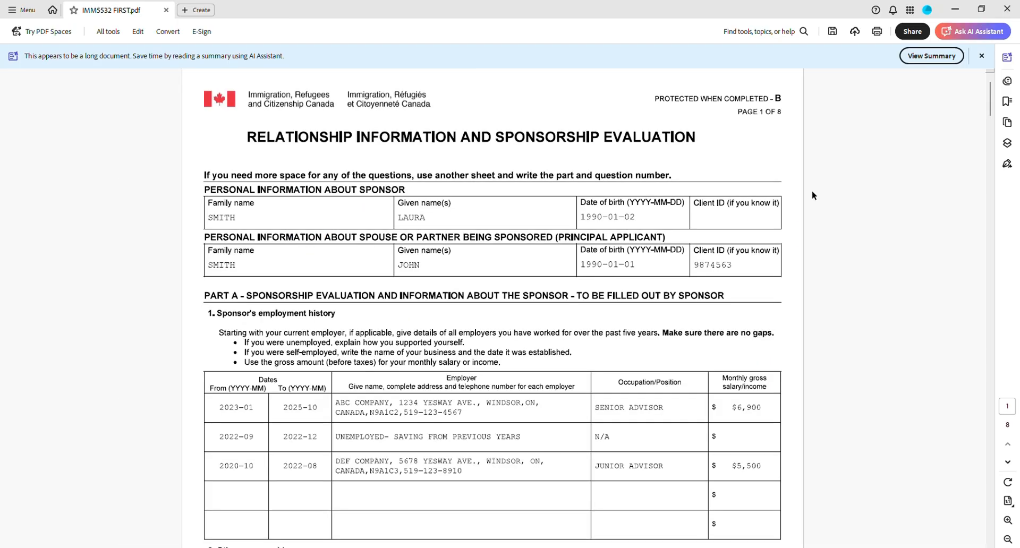
pyautogui.scroll(-12, 811, 196)
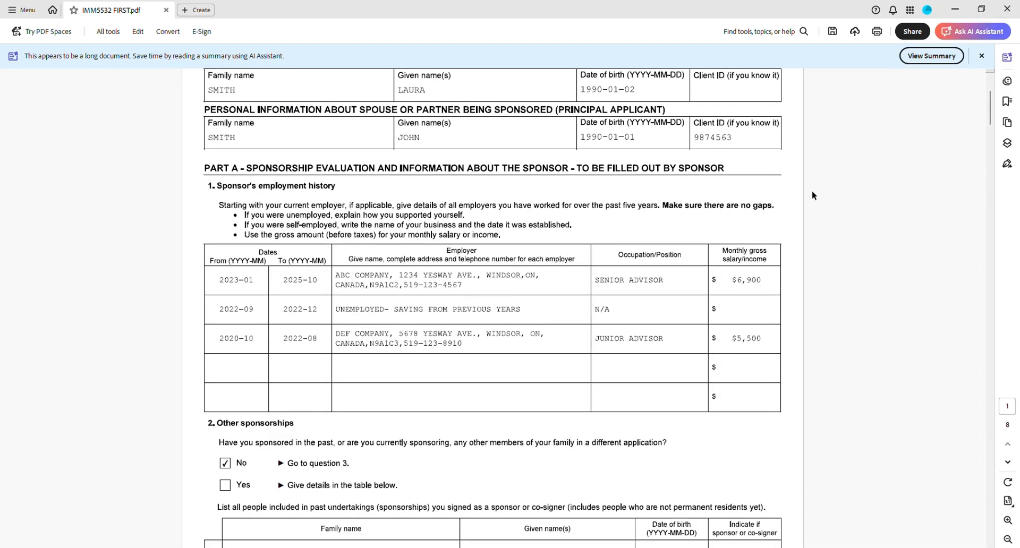
pyautogui.scroll(-15, 808, 192)
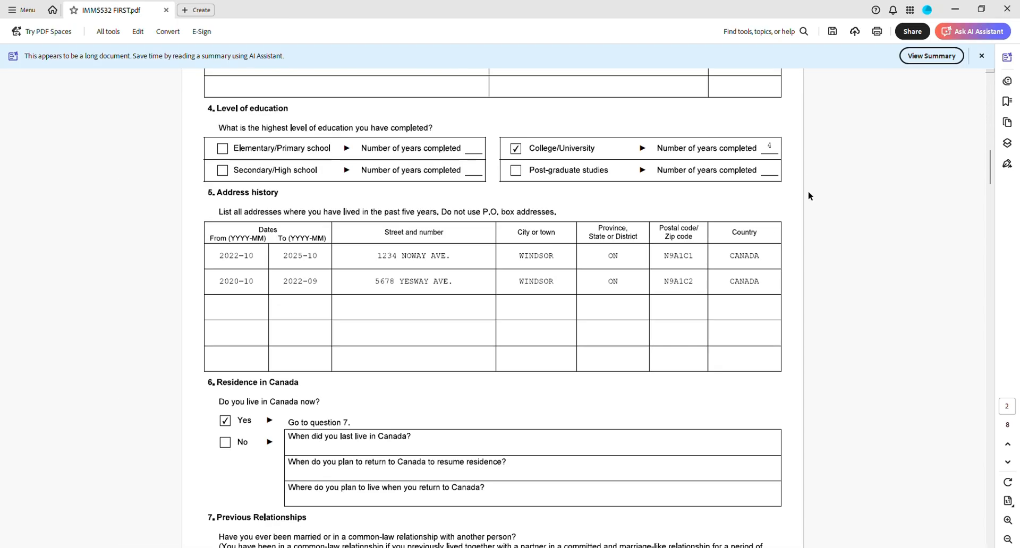
pyautogui.scroll(-2, 808, 196)
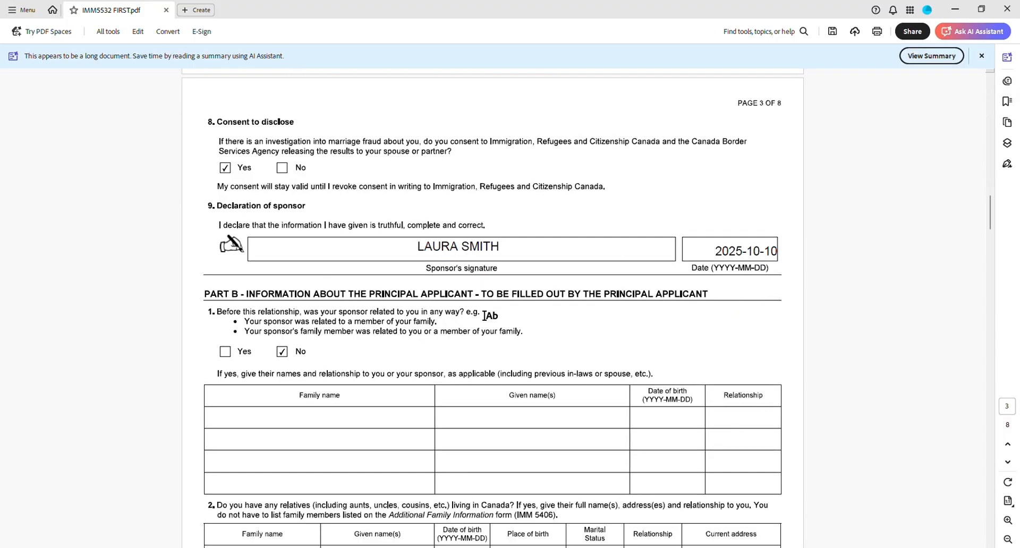
pyautogui.moveTo(990, 212); pyautogui.dragTo(989, 355)
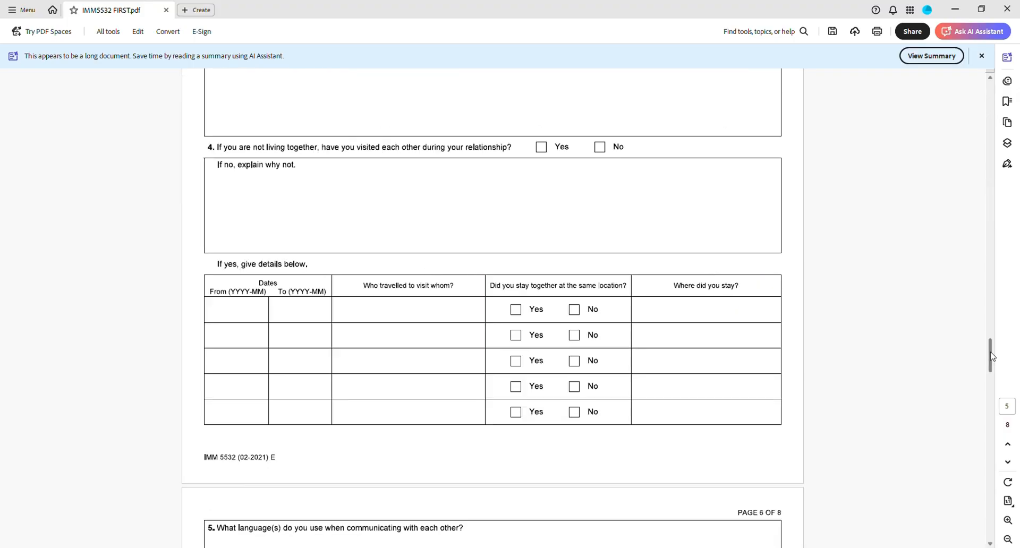
pyautogui.moveTo(991, 356); pyautogui.dragTo(982, 88)
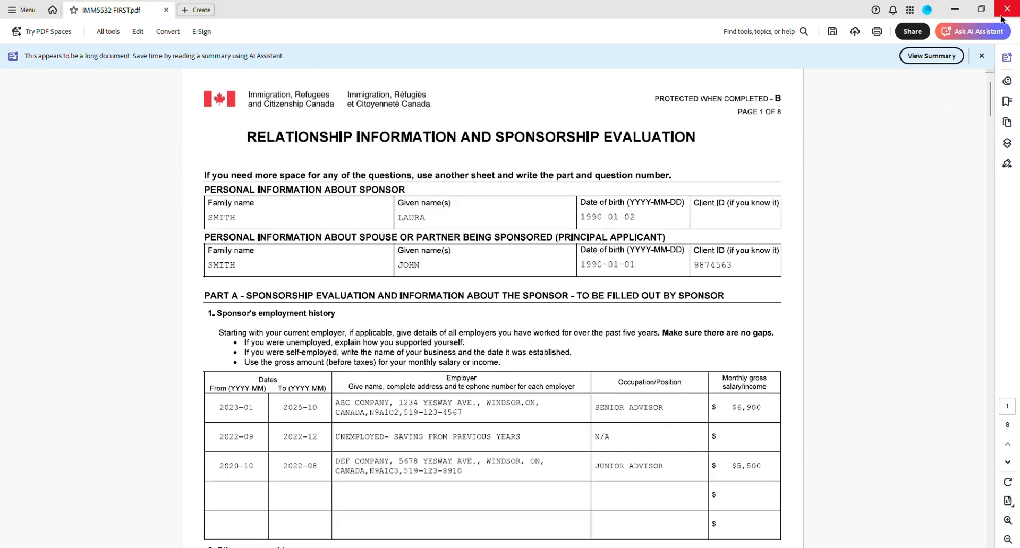
pyautogui.hotkey('ctrl', '-')
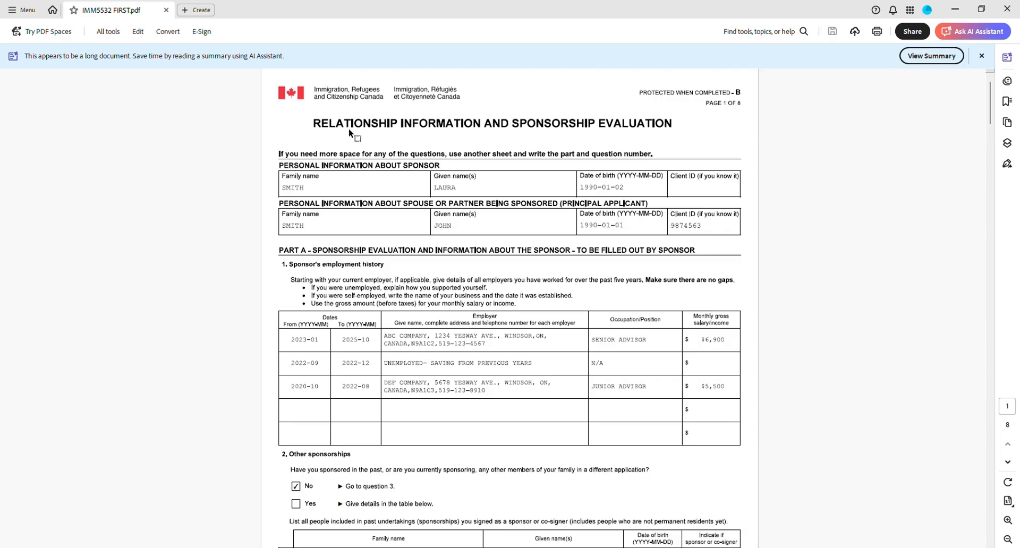
# - Switch to the permanent residence application portal in the browser and upload IMM5532 FIRST.pdf for the required PDF form IMM 5532
pyautogui.hotkey('alt', 'Tab')
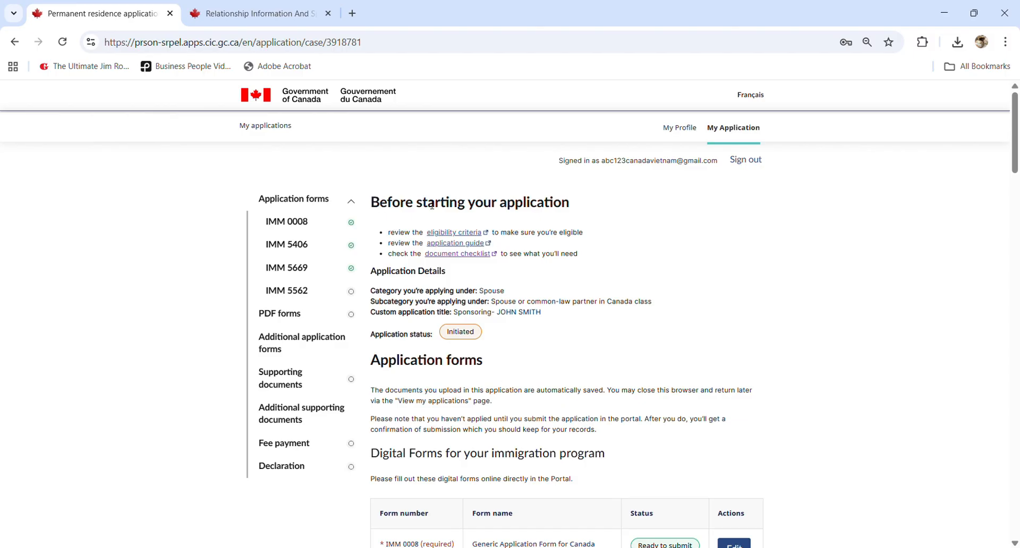
pyautogui.scroll(-6, 555, 287)
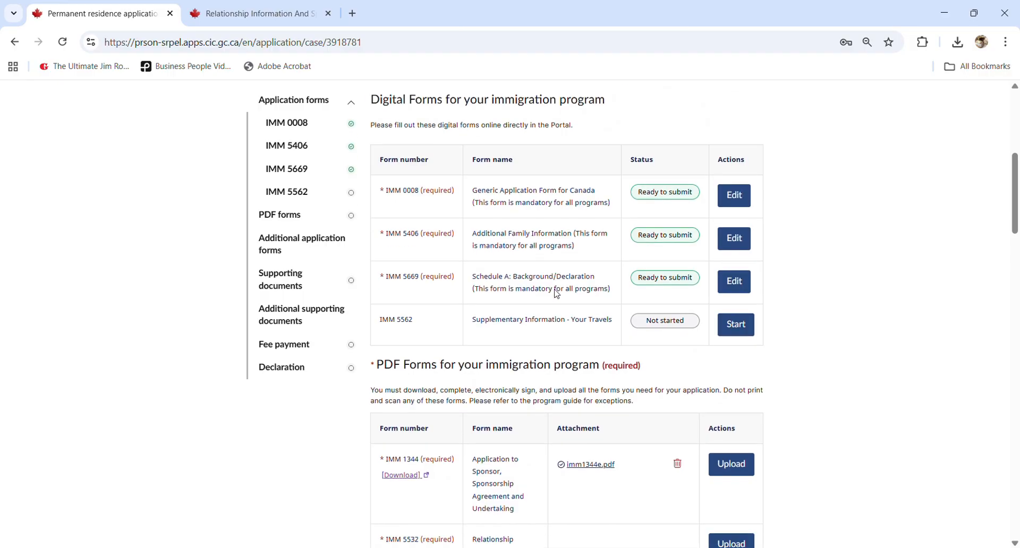
pyautogui.scroll(-4, 556, 294)
pyautogui.scroll(1, 395, 414)
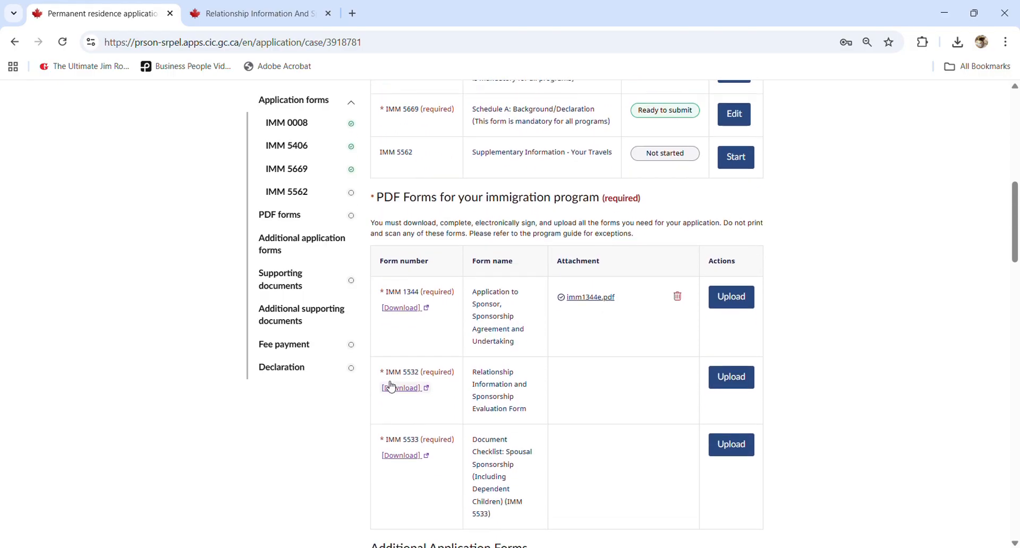
pyautogui.scroll(-1, 396, 380)
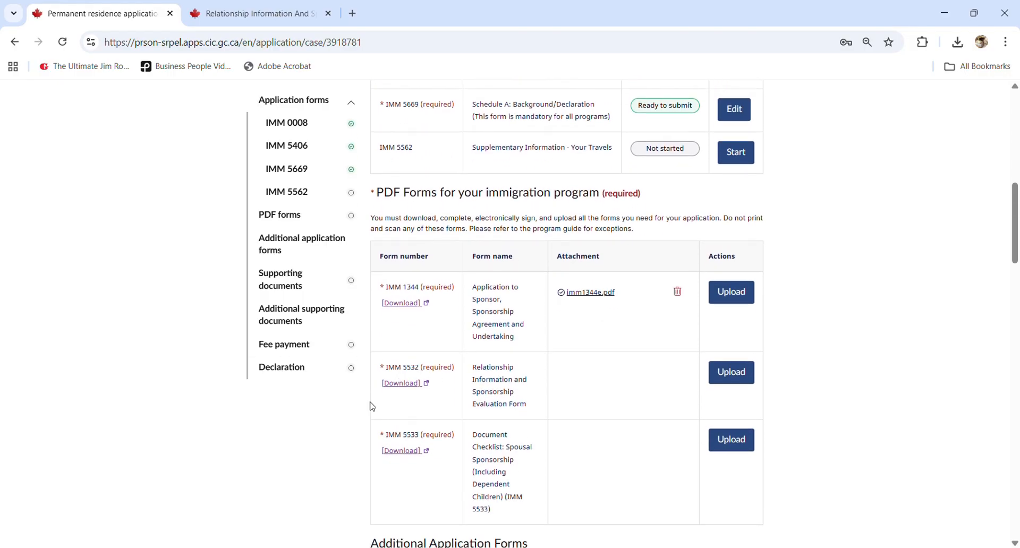
pyautogui.click(736, 374)
pyautogui.scroll(8, 514, 280)
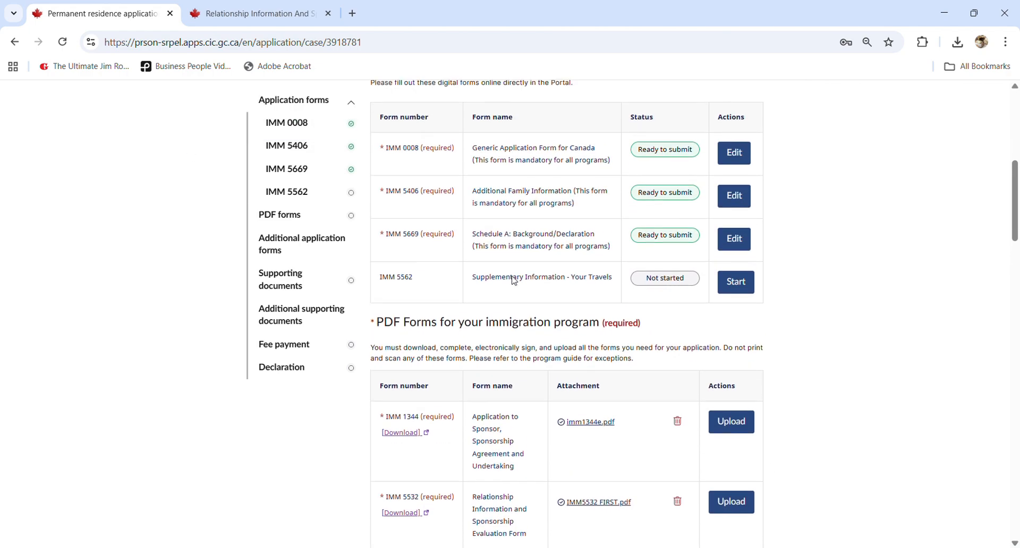
pyautogui.scroll(-15, 513, 280)
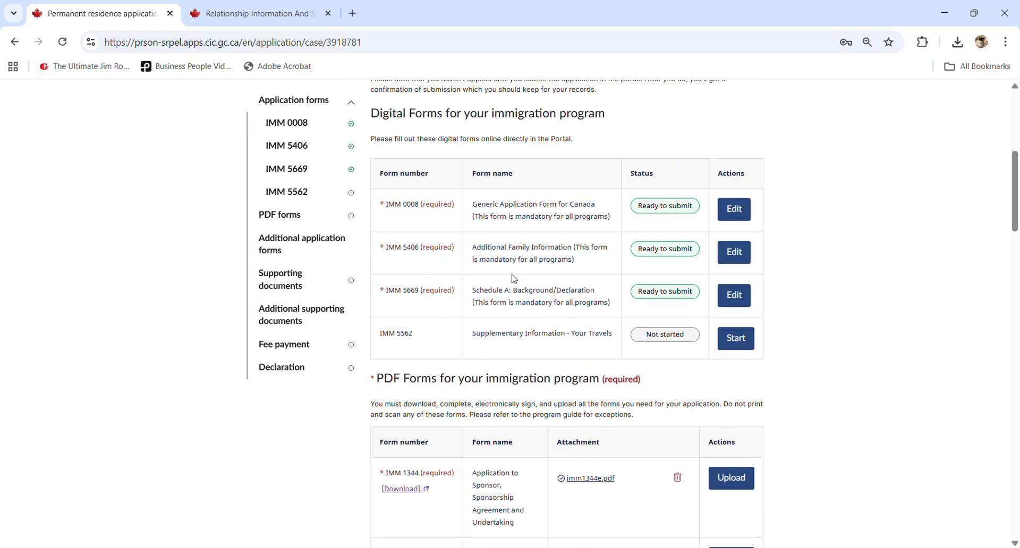
pyautogui.scroll(5, 513, 280)
pyautogui.scroll(2, 514, 279)
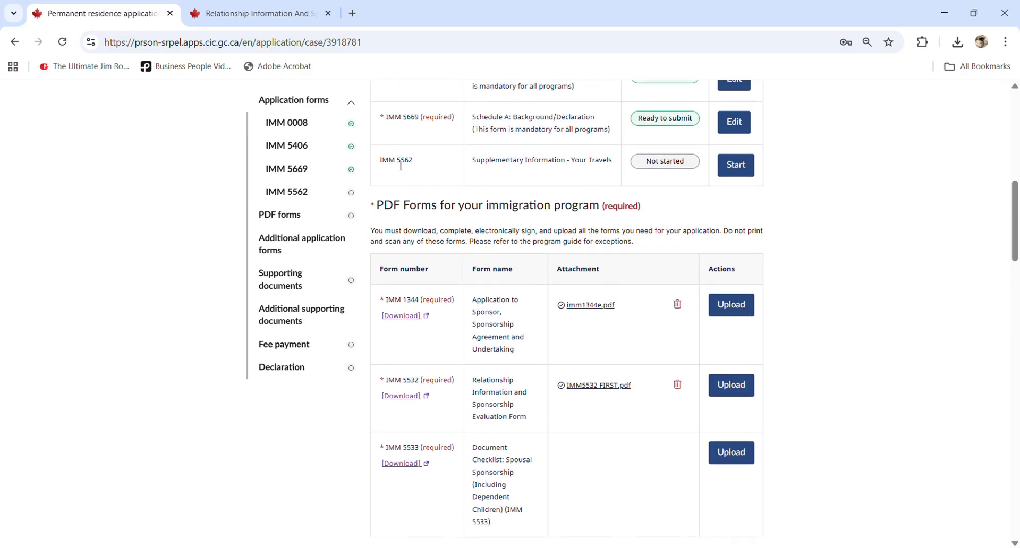